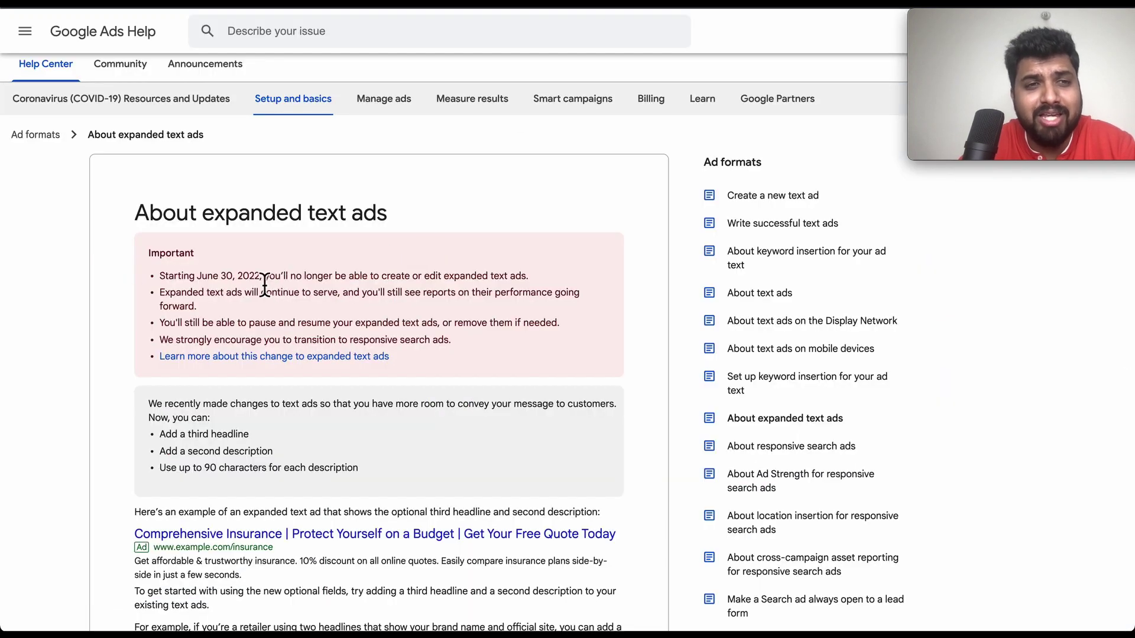
pyautogui.moveTo(158, 277); pyautogui.dragTo(374, 289)
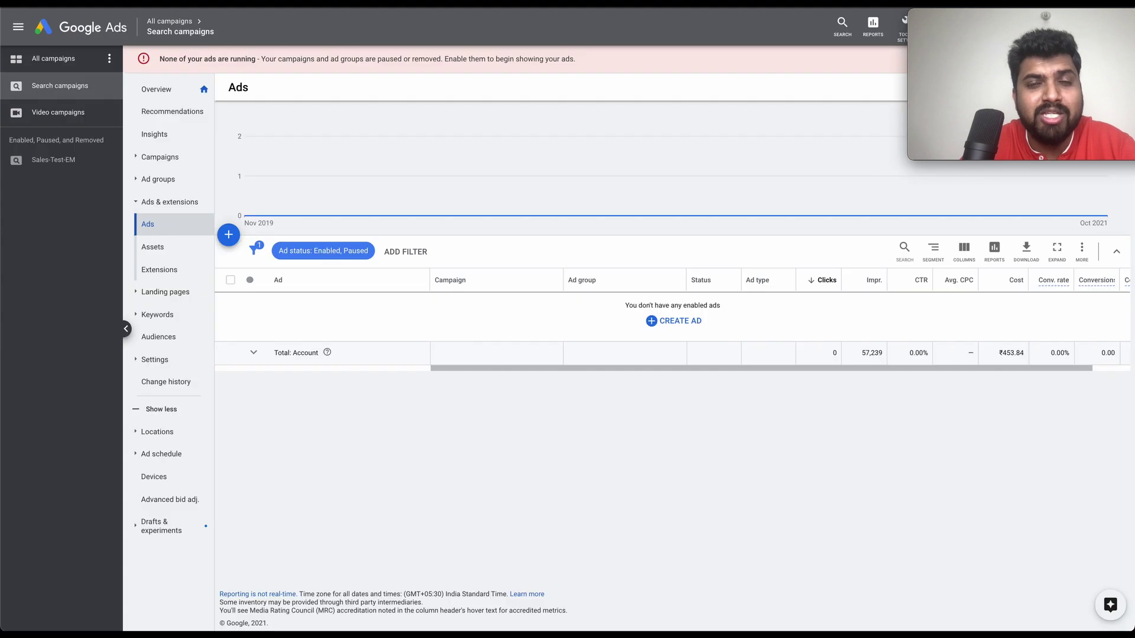
# Step: Start a new responsive search ad in Ad group 1 of the Sales-Test-EM campaign
pyautogui.click(230, 236)
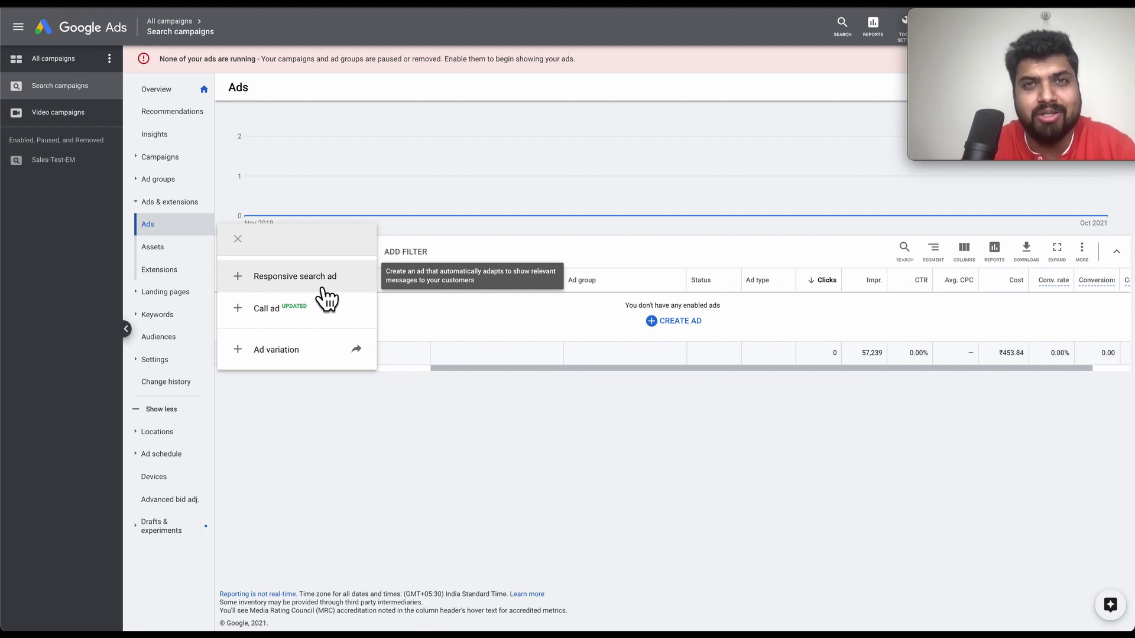
pyautogui.click(318, 289)
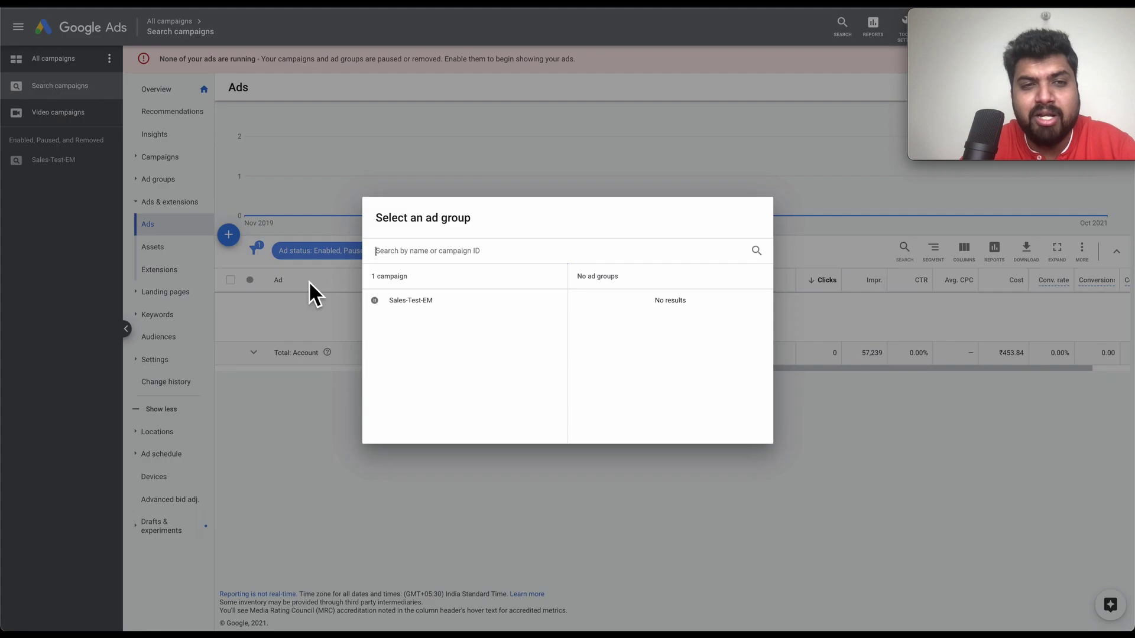
pyautogui.click(440, 314)
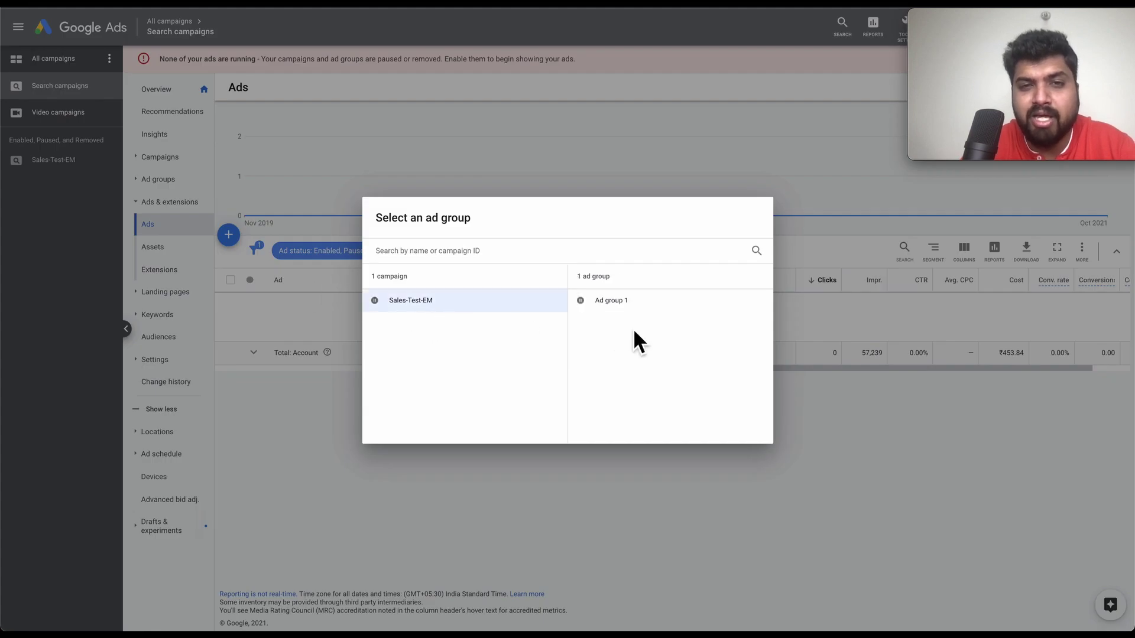
pyautogui.click(647, 319)
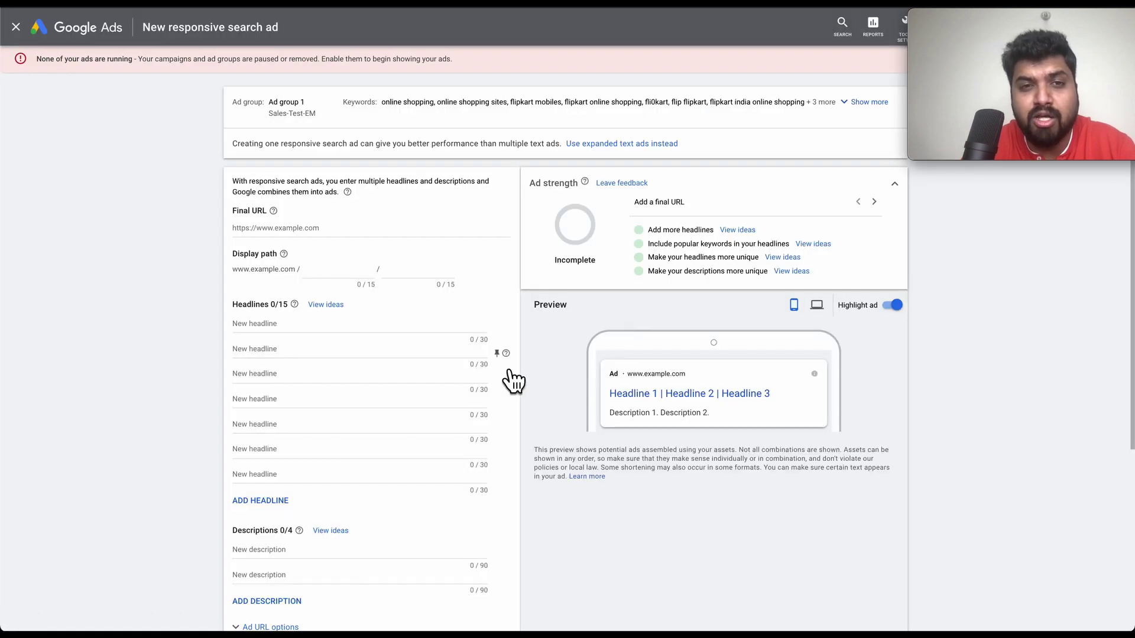
# Step: Collapse the suggested headline keywords and look over the new ad's final URL, display path, headline and description fields
pyautogui.scroll(-1, 373, 433)
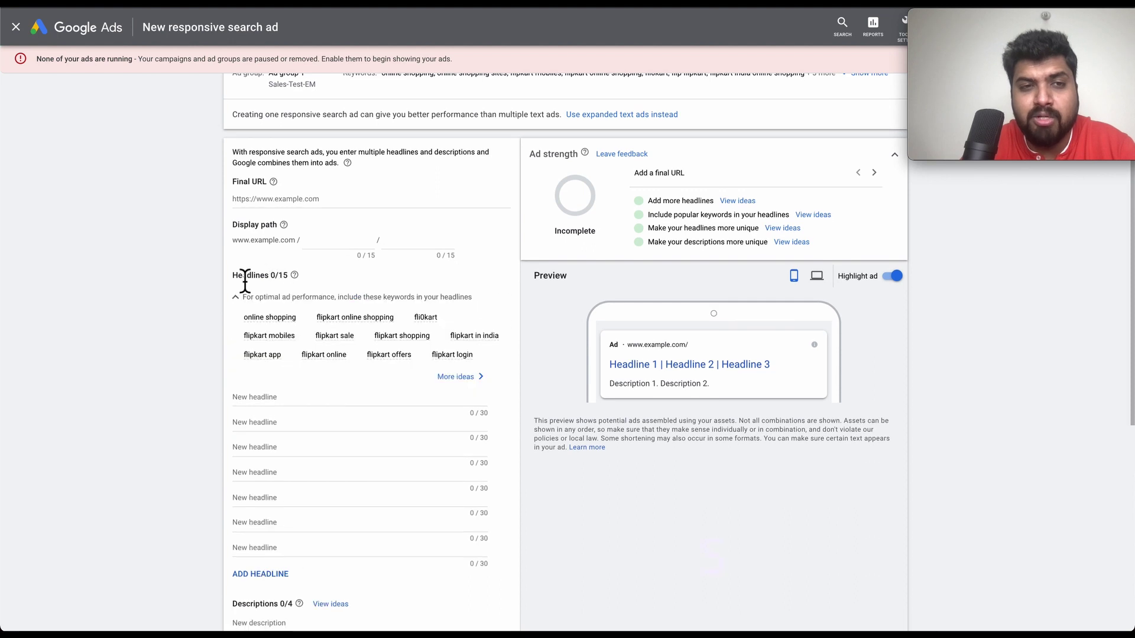
pyautogui.click(248, 302)
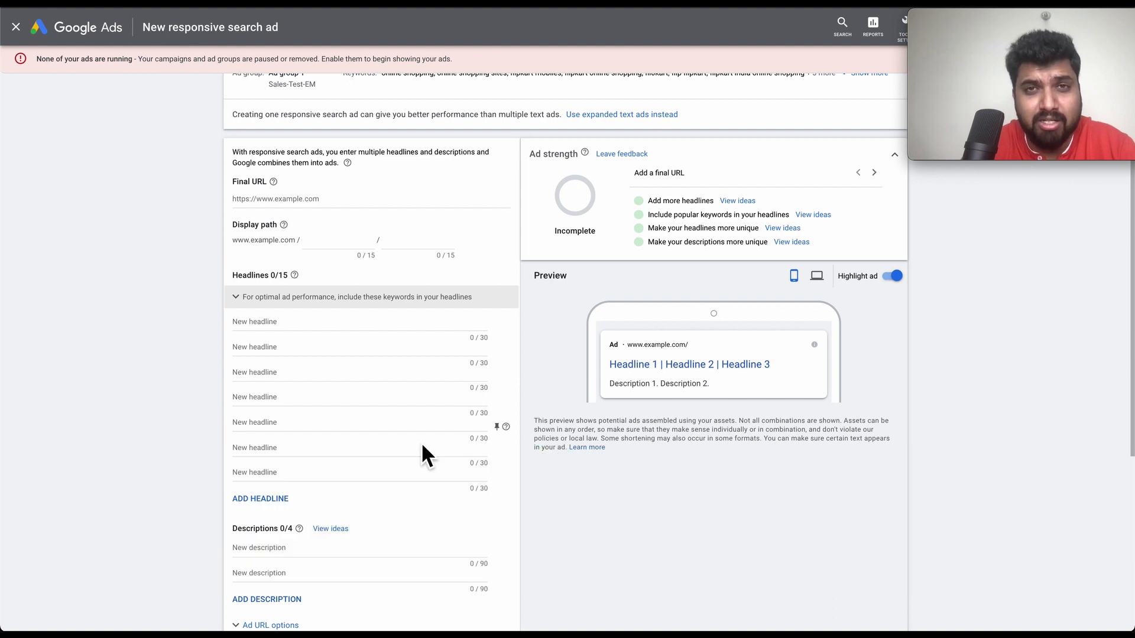
pyautogui.scroll(-1, 420, 441)
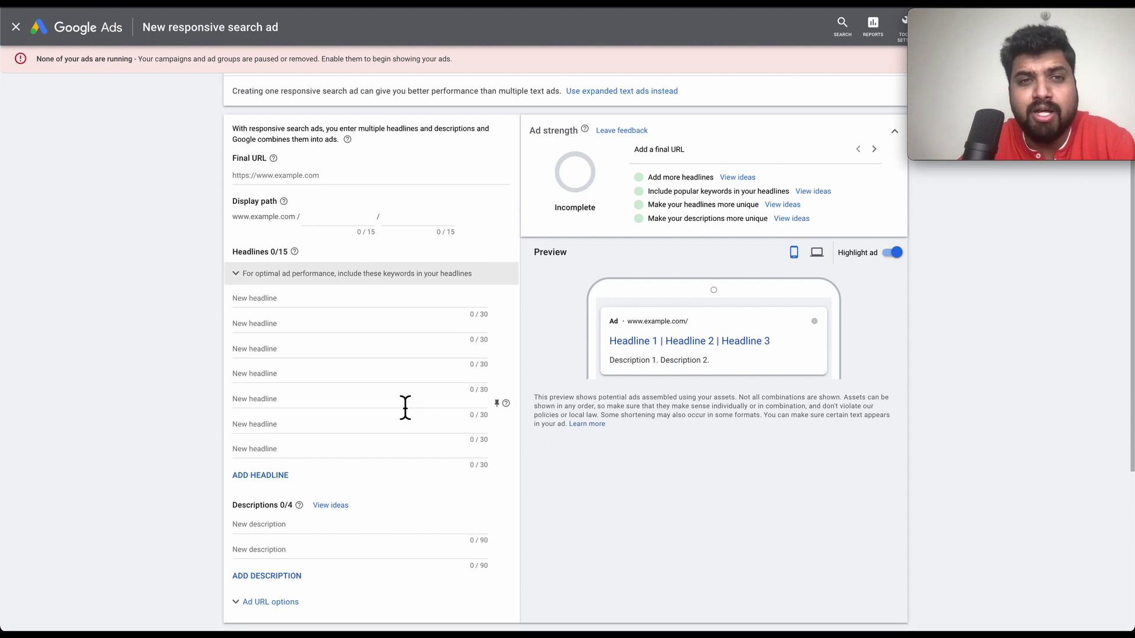
pyautogui.scroll(-1, 381, 388)
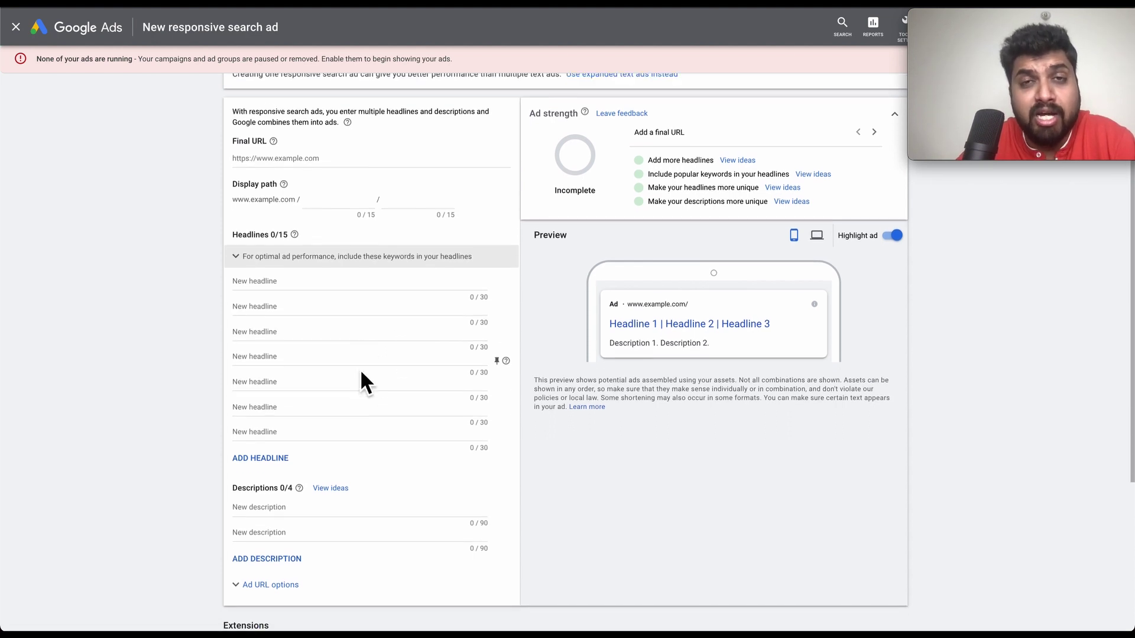
pyautogui.scroll(-1, 361, 373)
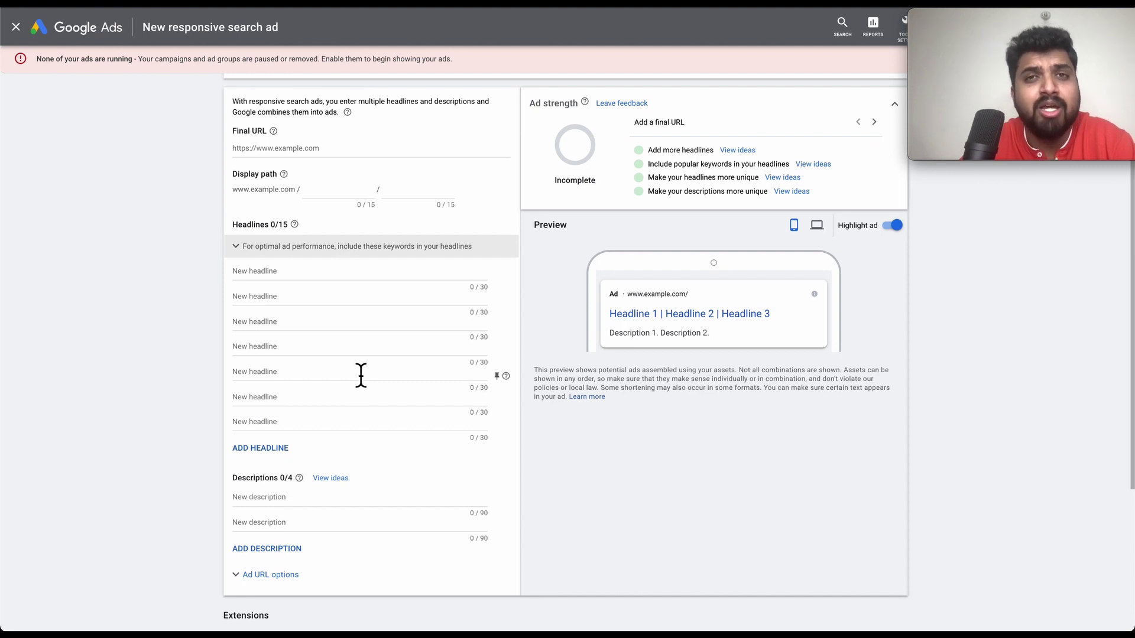
pyautogui.scroll(2, 361, 376)
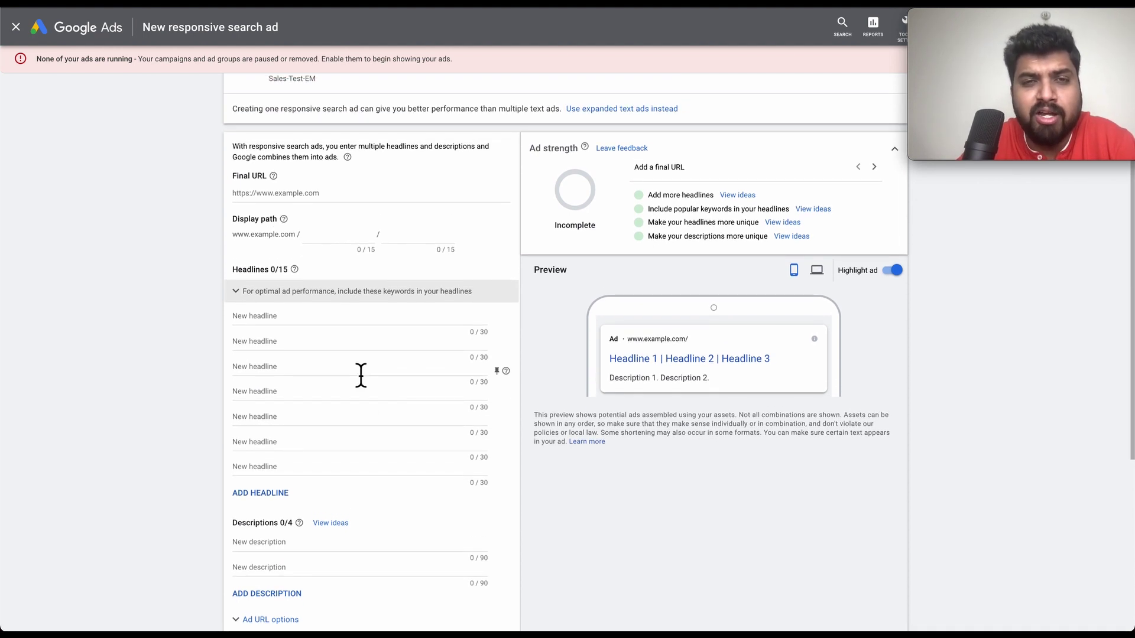
pyautogui.scroll(2, 357, 268)
pyautogui.click(317, 231)
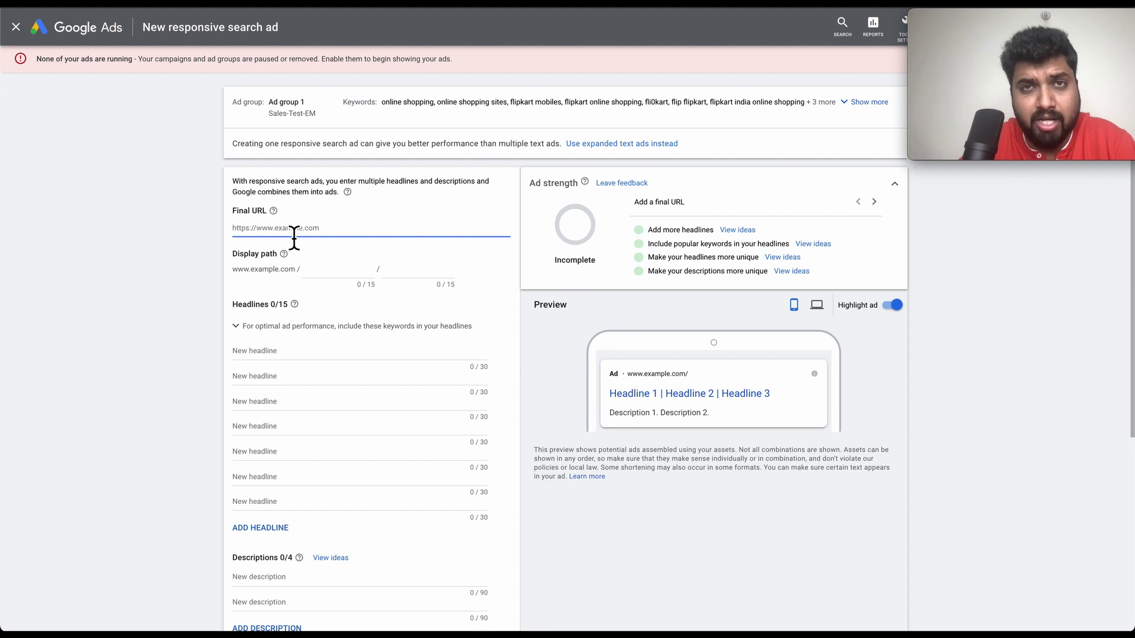
# Step: Fill in the ad's display path with buy-shoes as the first part and online-sale as the second
pyautogui.click(320, 278)
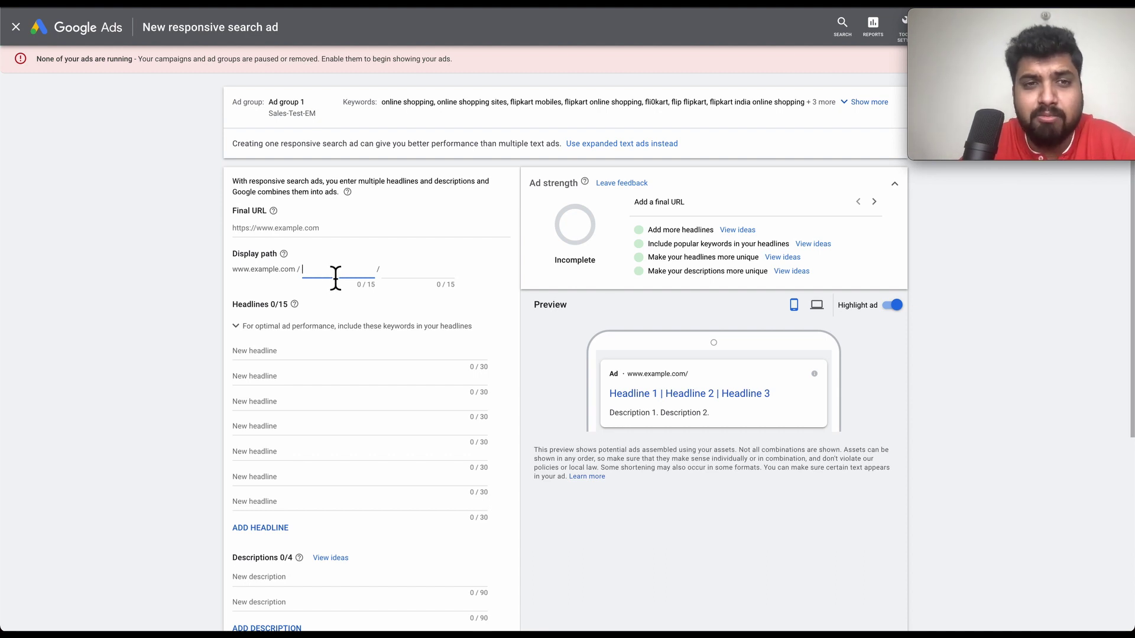
pyautogui.write('buy')
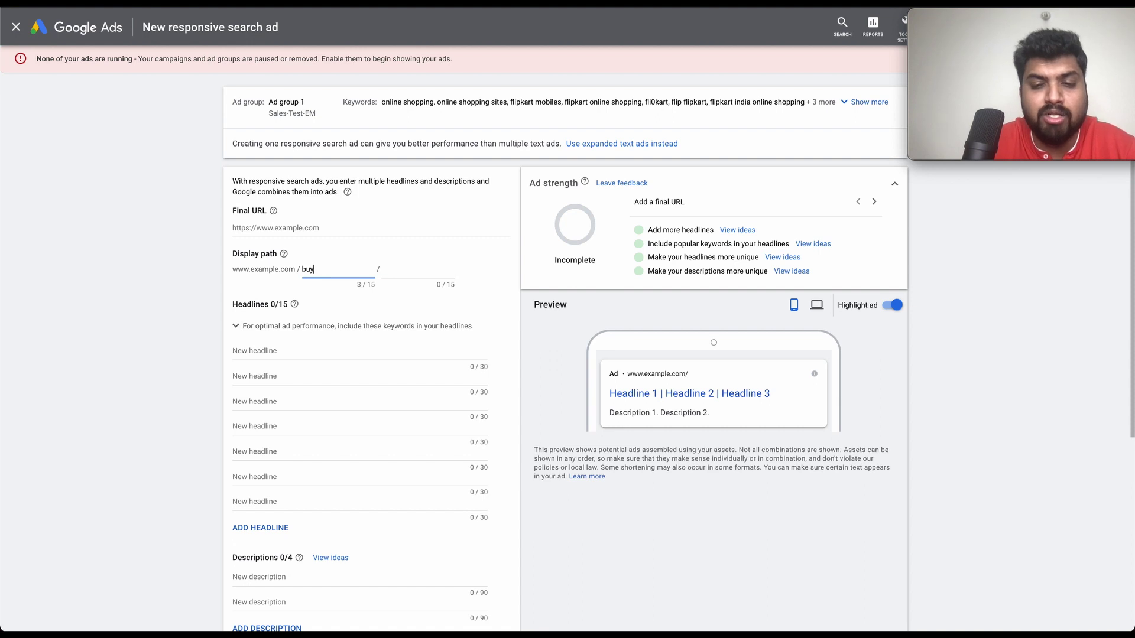
pyautogui.write('-shoes')
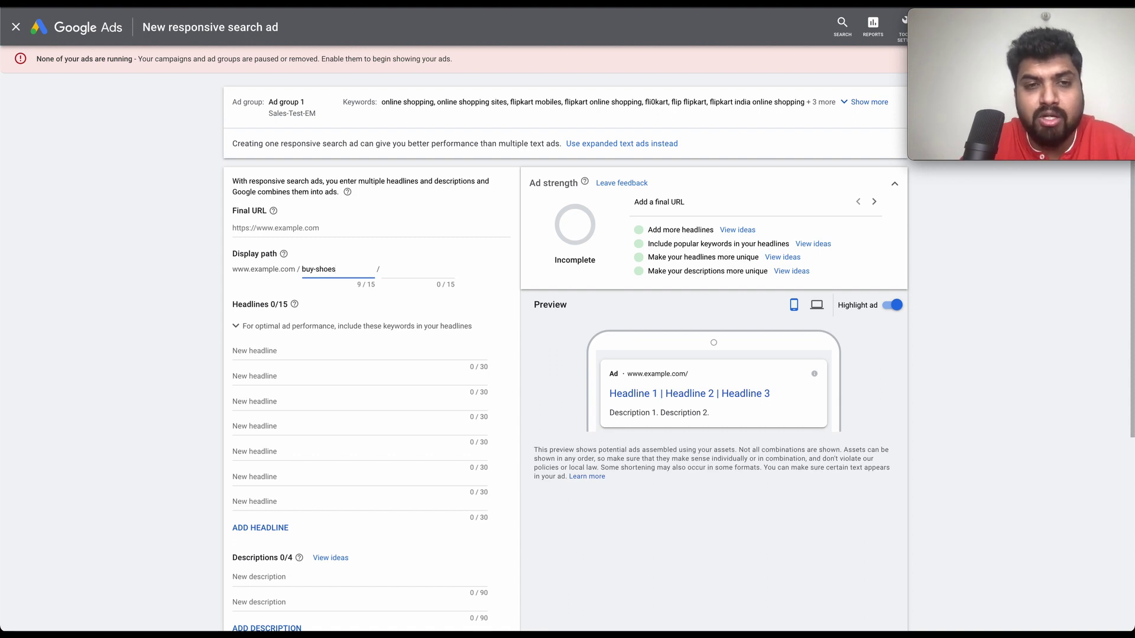
pyautogui.write('-online')
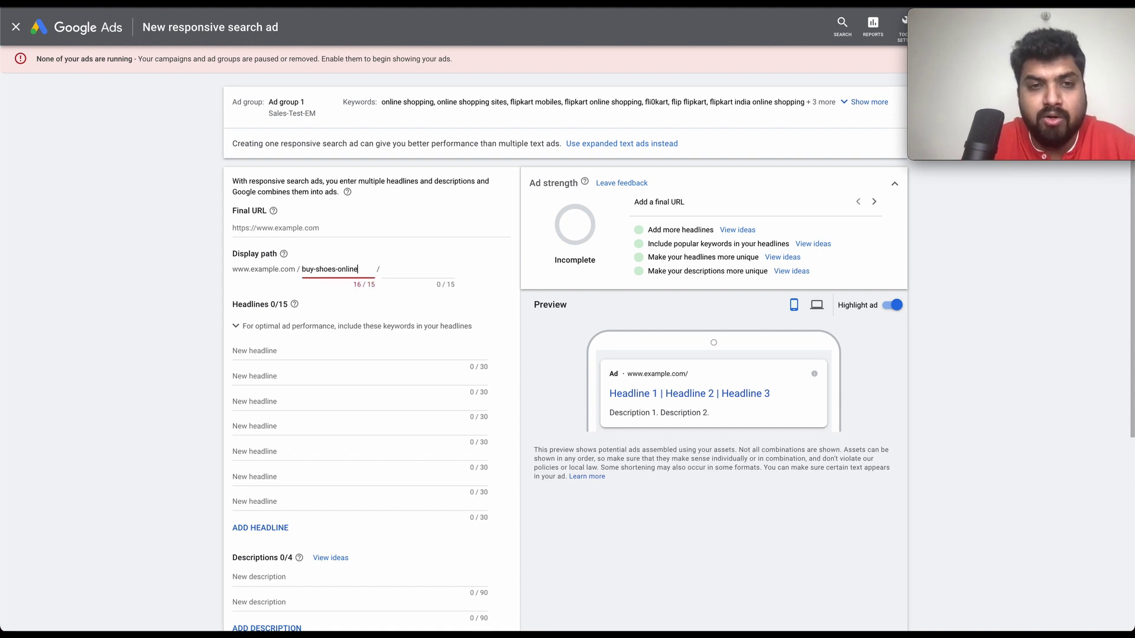
pyautogui.press('BackSpace')
pyautogui.press('BackSpace')
pyautogui.press('BackSpace')
pyautogui.press('BackSpace')
pyautogui.press('BackSpace')
pyautogui.press('BackSpace')
pyautogui.press('BackSpace')
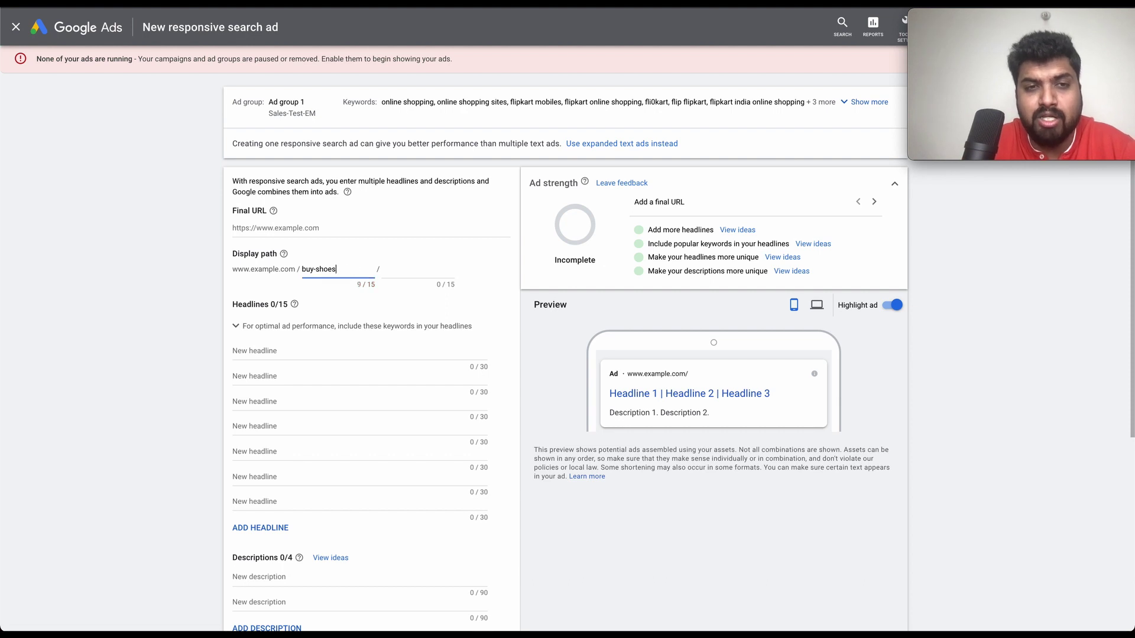
pyautogui.click(411, 277)
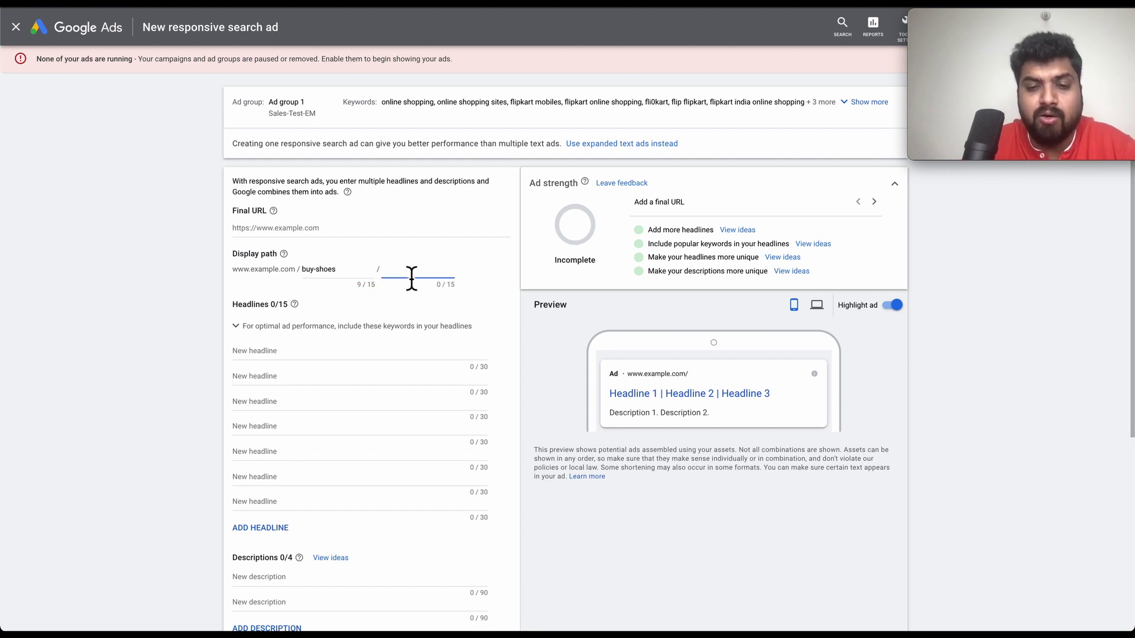
pyautogui.write('online-s')
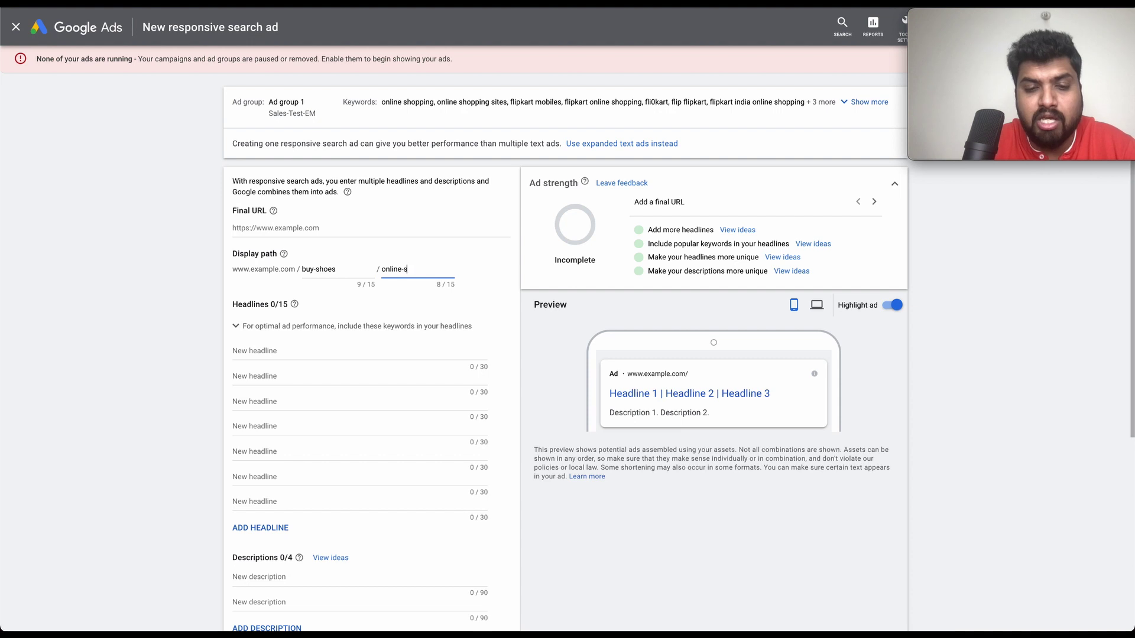
pyautogui.write('ale')
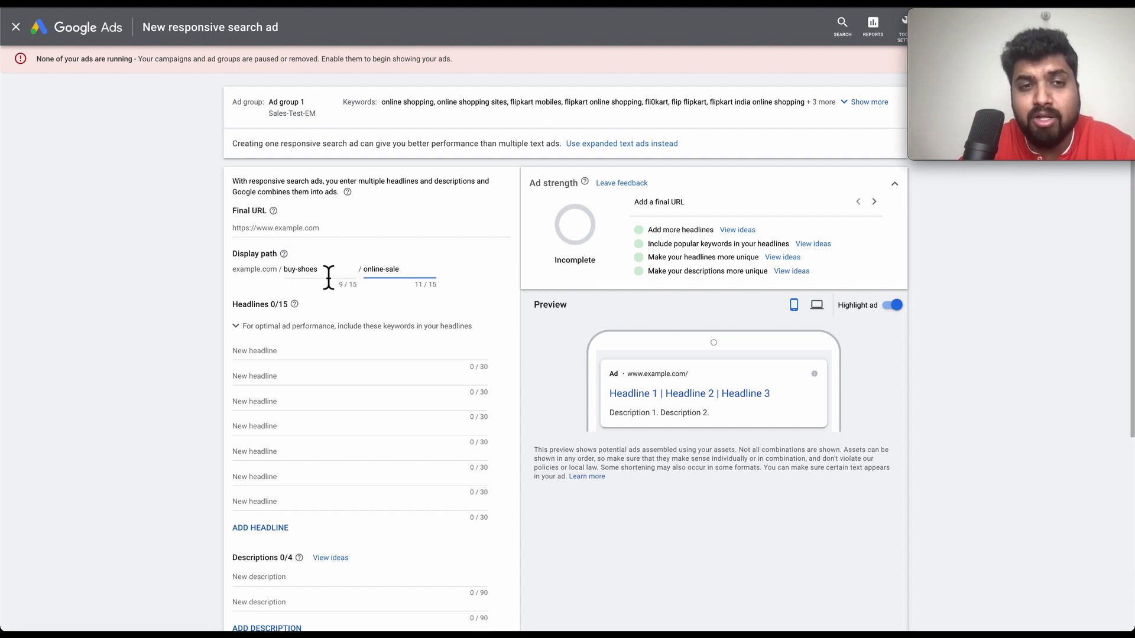
# Step: Clear both parts of the ad's display path
pyautogui.click(287, 276)
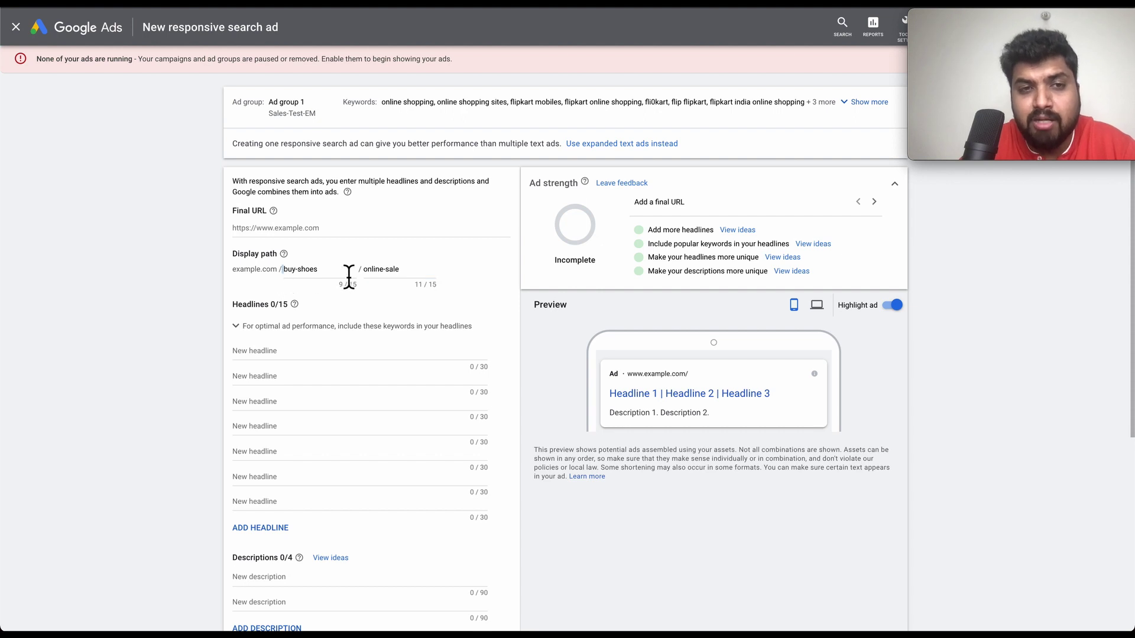
pyautogui.hotkey('ctrl', 'shift', 'Left')
pyautogui.hotkey('ctrl', 'shift', 'Left')
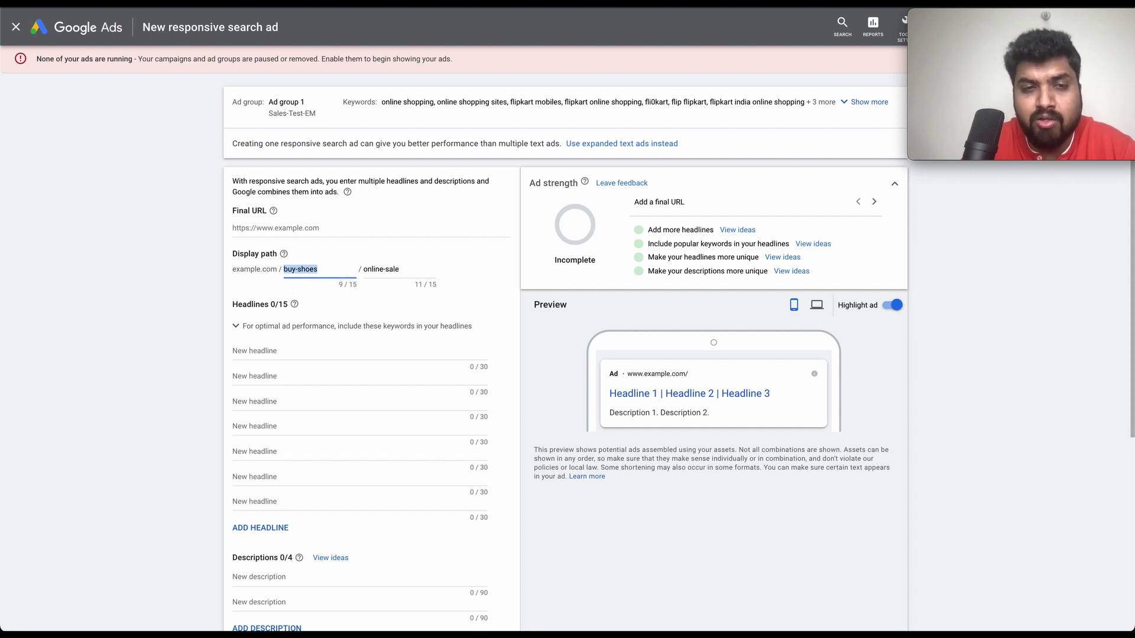
pyautogui.press('BackSpace')
pyautogui.click(434, 268)
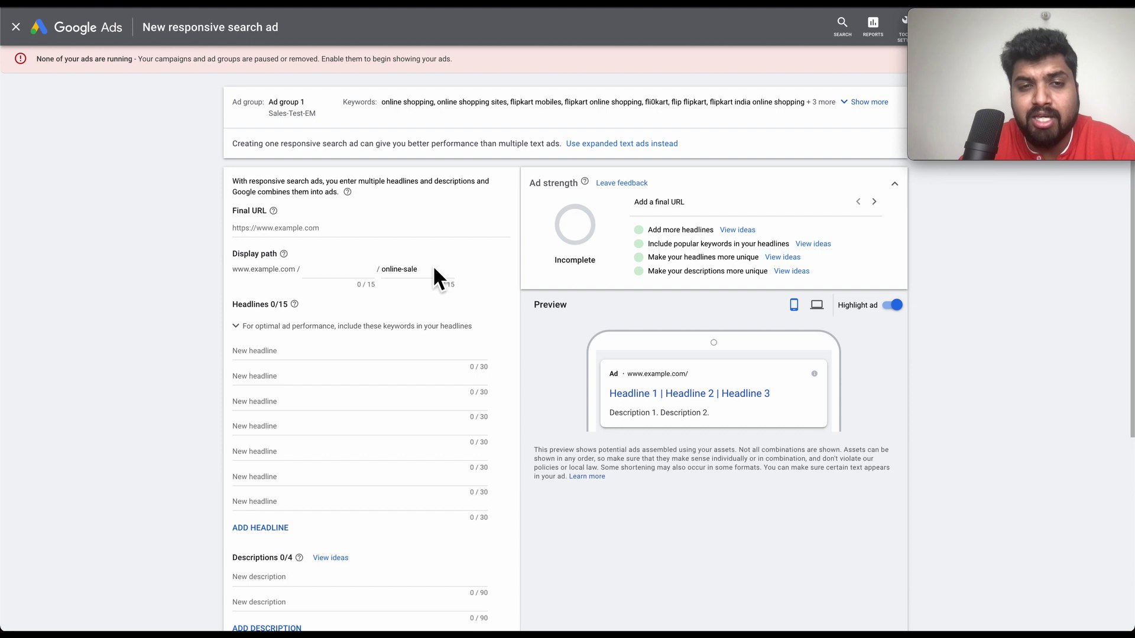
pyautogui.click(422, 272)
pyautogui.hotkey('ctrl', 'shift', 'Left')
pyautogui.hotkey('ctrl', 'shift', 'Left')
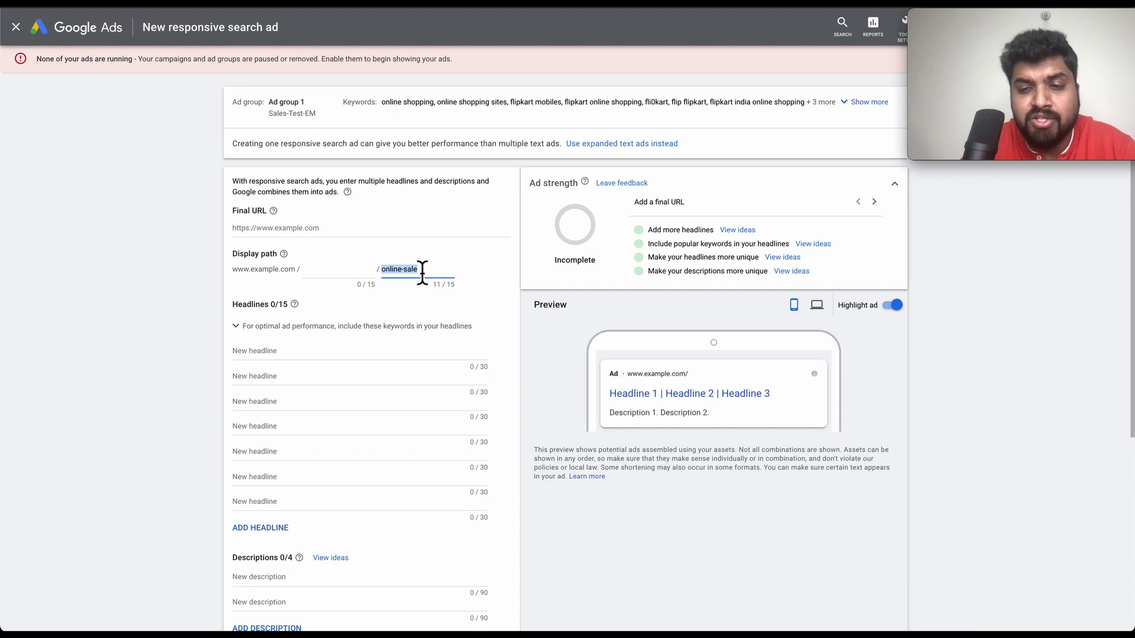
pyautogui.press('BackSpace')
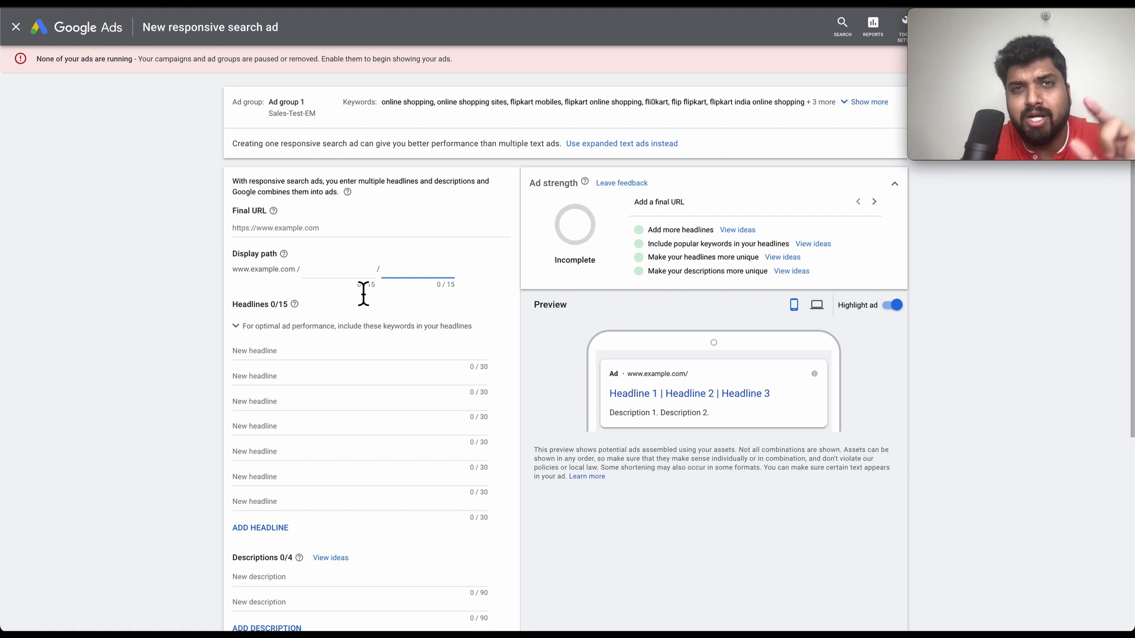
# Step: Paste the copied Flipkart shoes search page address as the ad's final URL
pyautogui.scroll(-1, 319, 337)
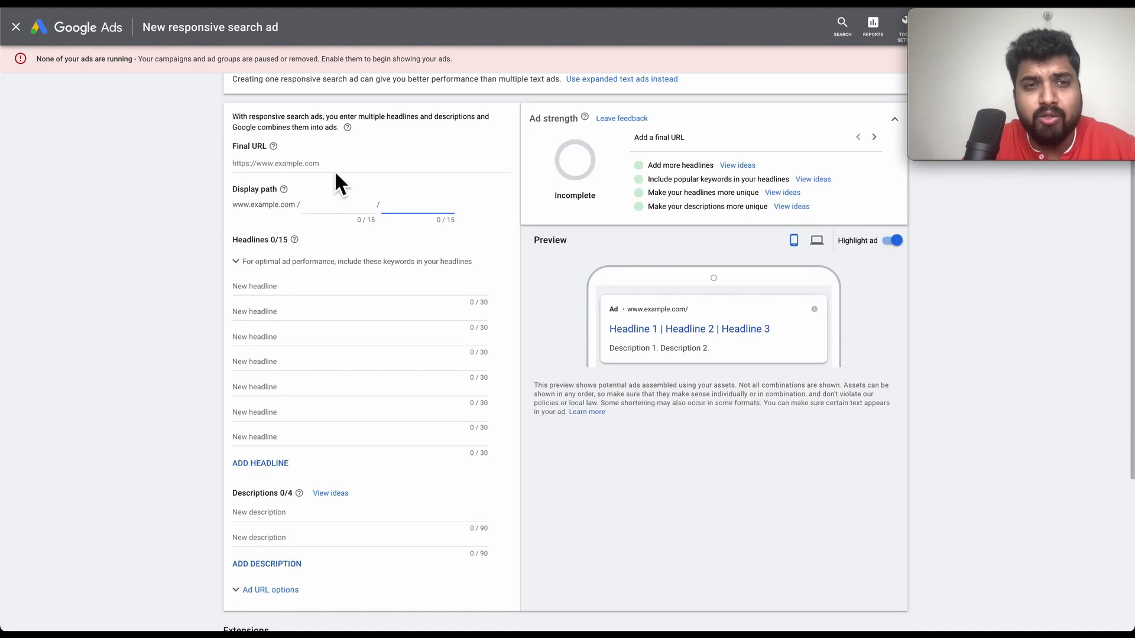
pyautogui.click(331, 166)
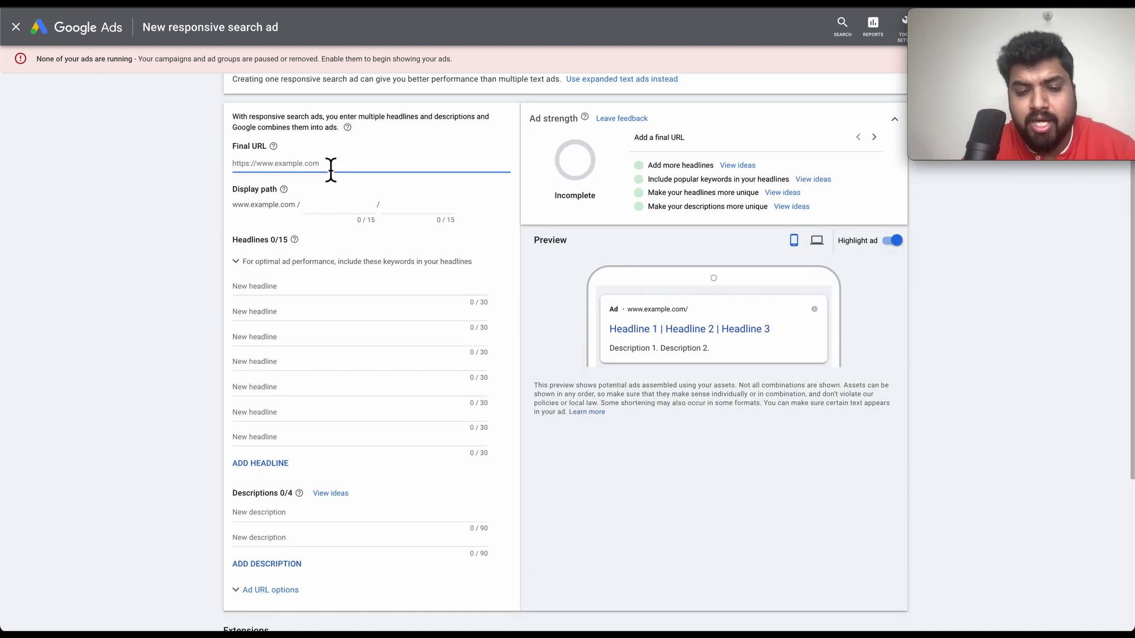
pyautogui.hotkey('ctrl', 'v')
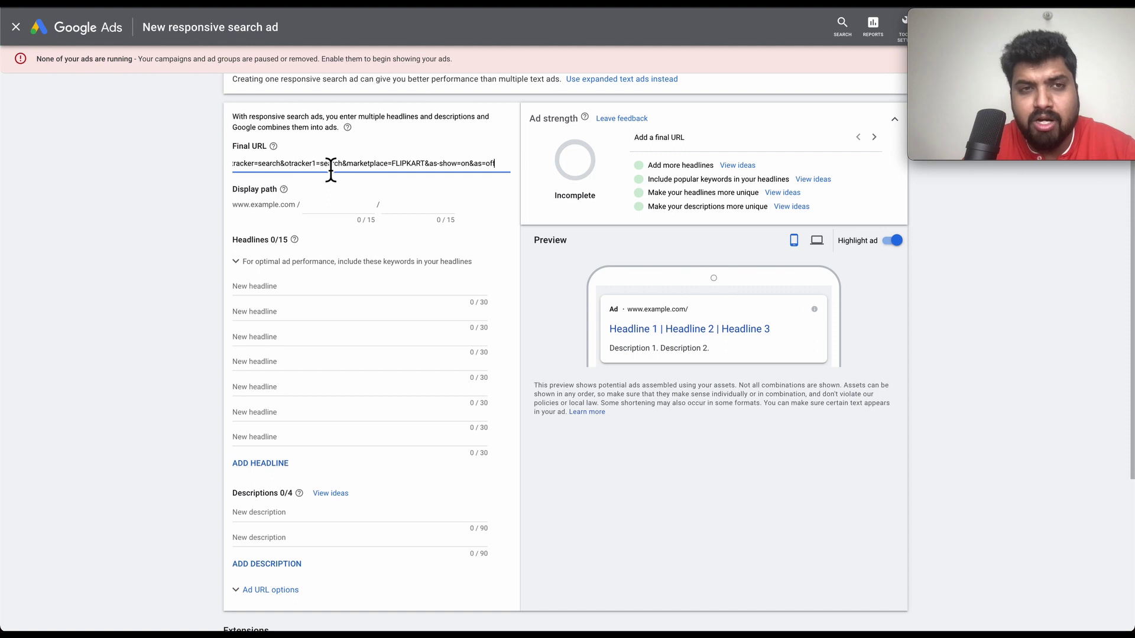
# Step: Set the two parts of the display path to buy-shoes and online
pyautogui.click(347, 214)
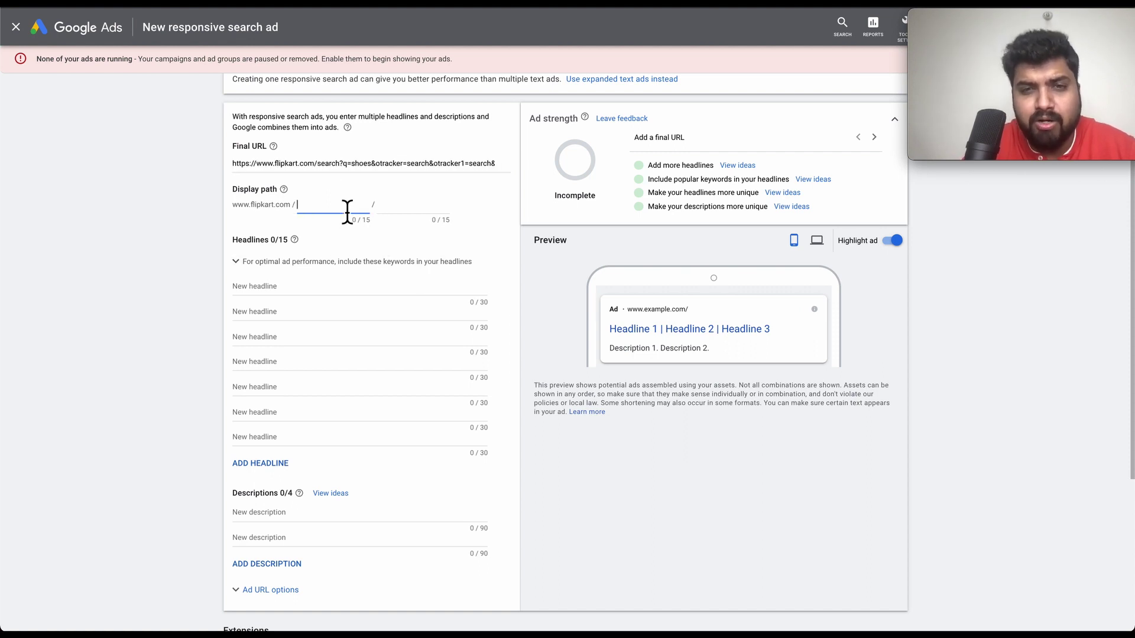
pyautogui.write('s')
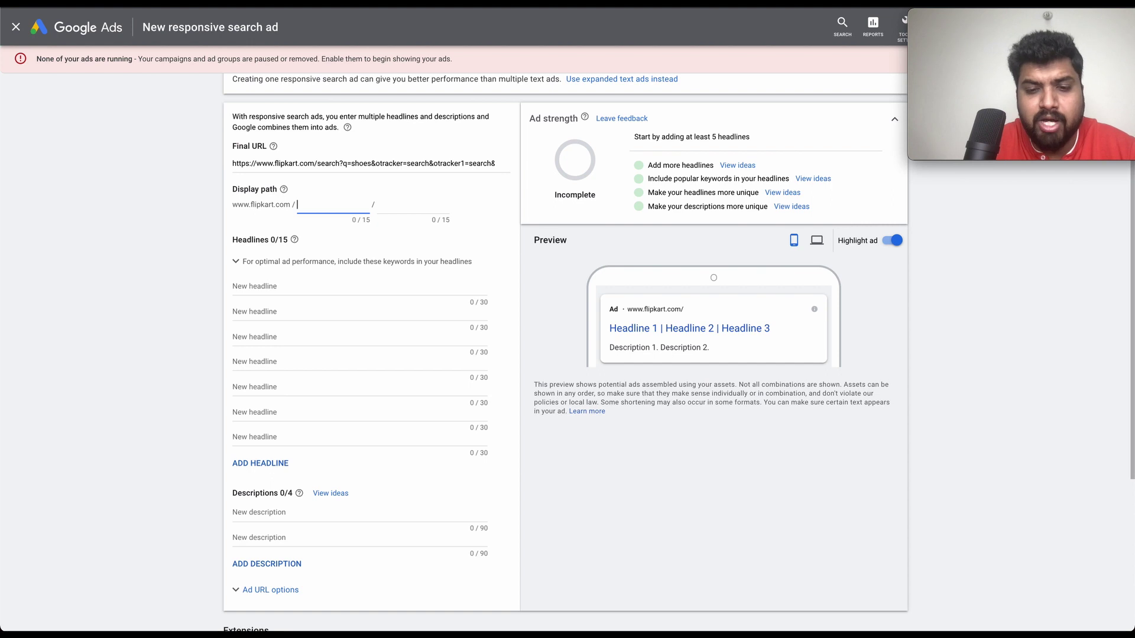
pyautogui.write('by-shoes')
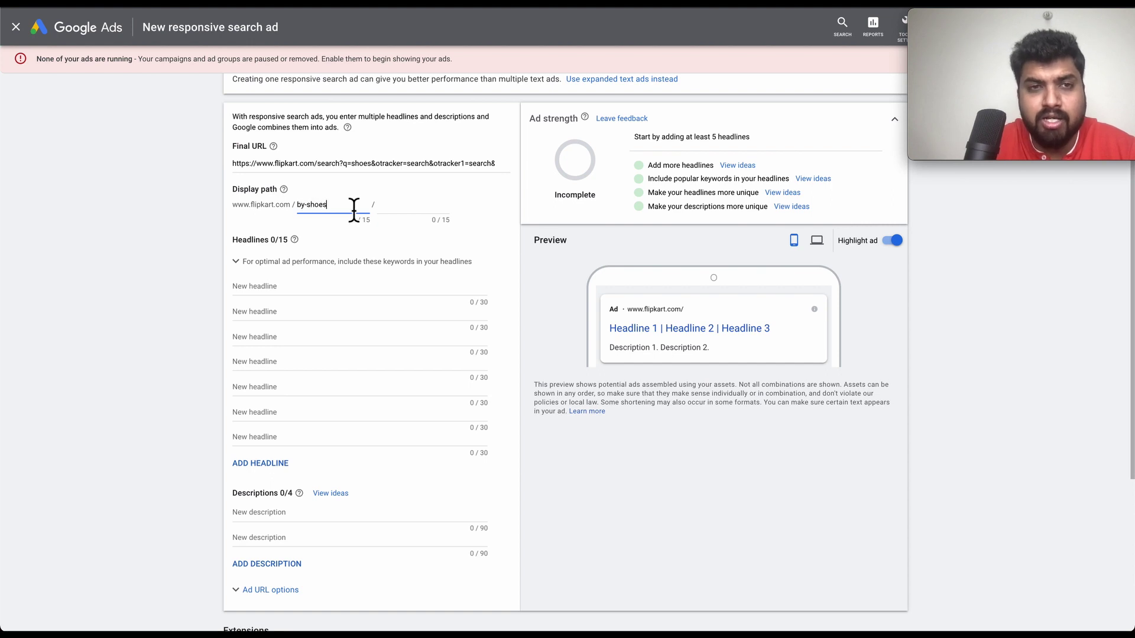
pyautogui.click(303, 212)
pyautogui.write('u')
pyautogui.click(430, 210)
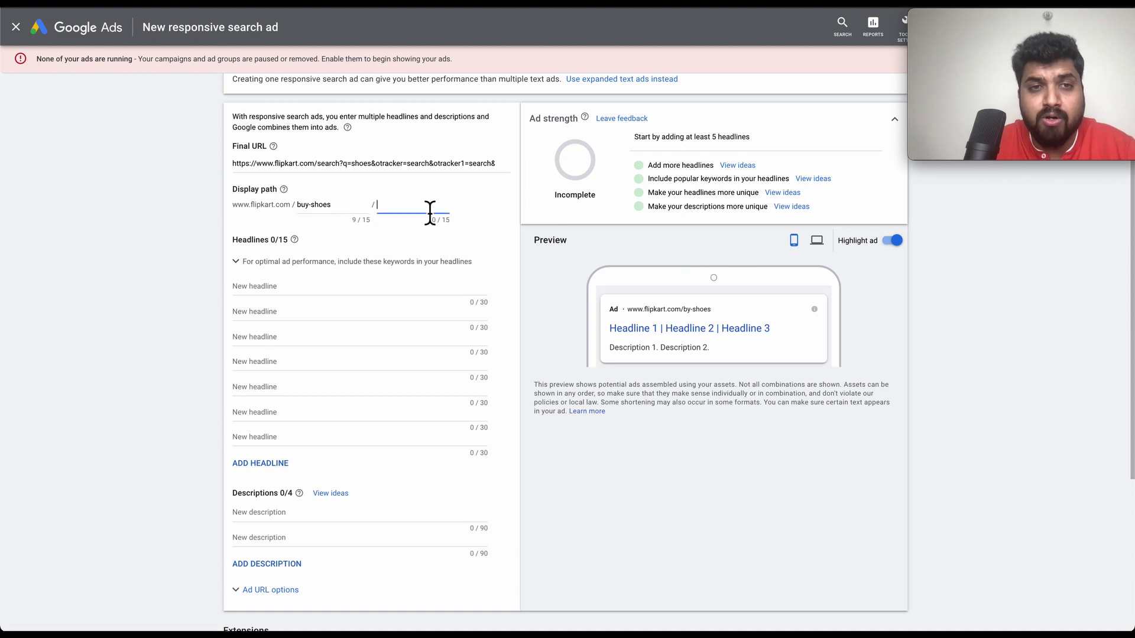
pyautogui.write('online')
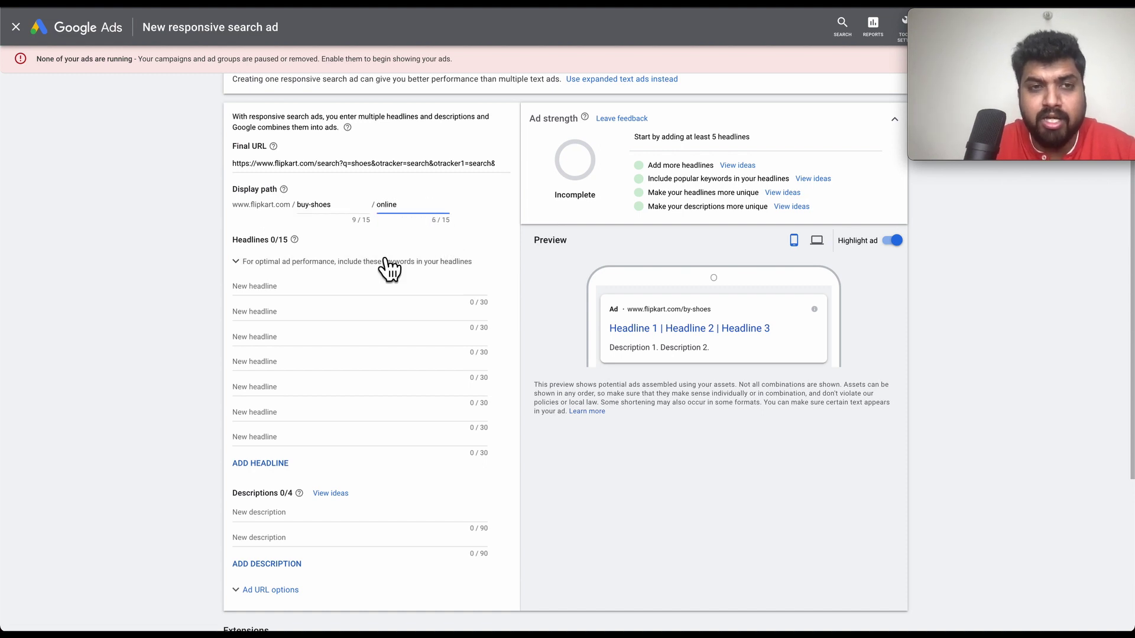
# Step: View the suggested ideas for the first headline without choosing one
pyautogui.click(304, 290)
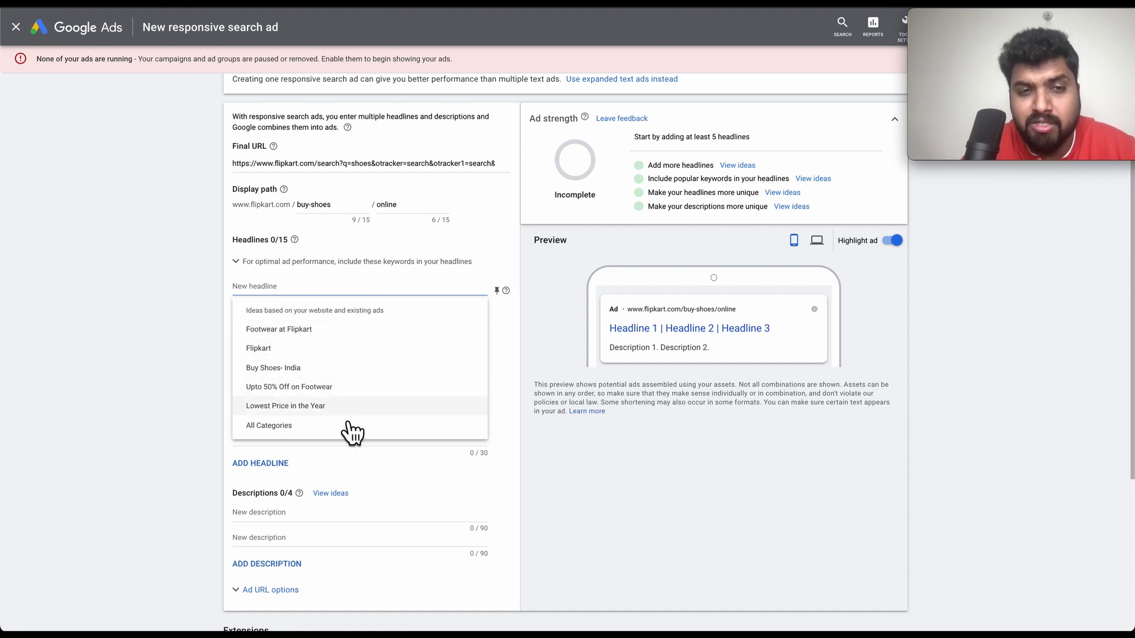
pyautogui.click(179, 379)
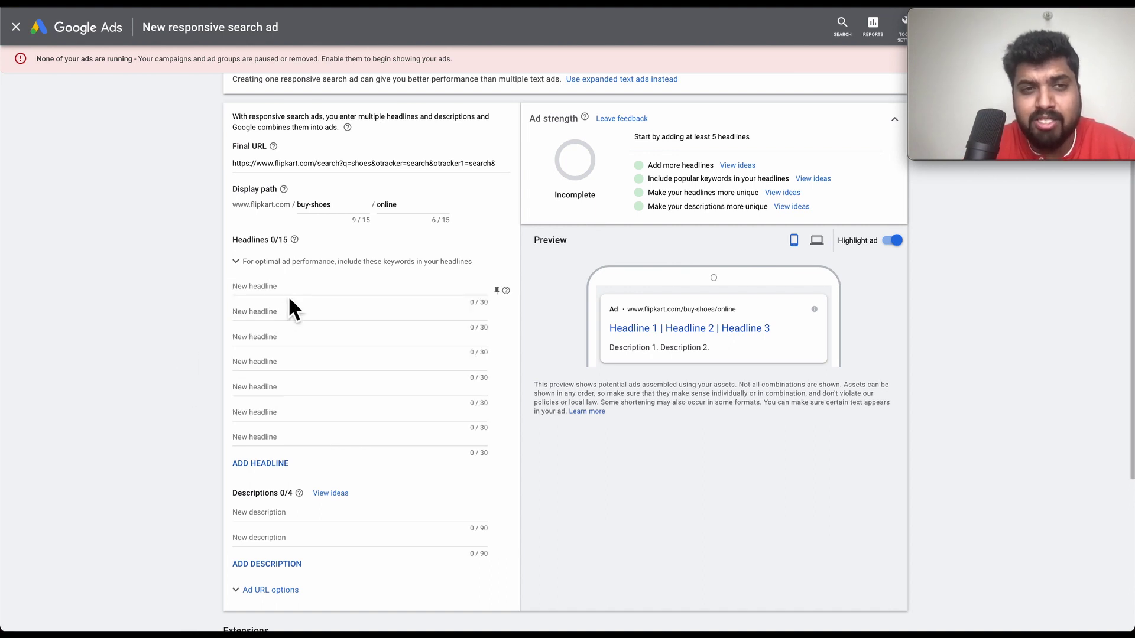
# Step: Enter "Buy Shoes Online At Flipkart" as the ad's first headline
pyautogui.click(319, 290)
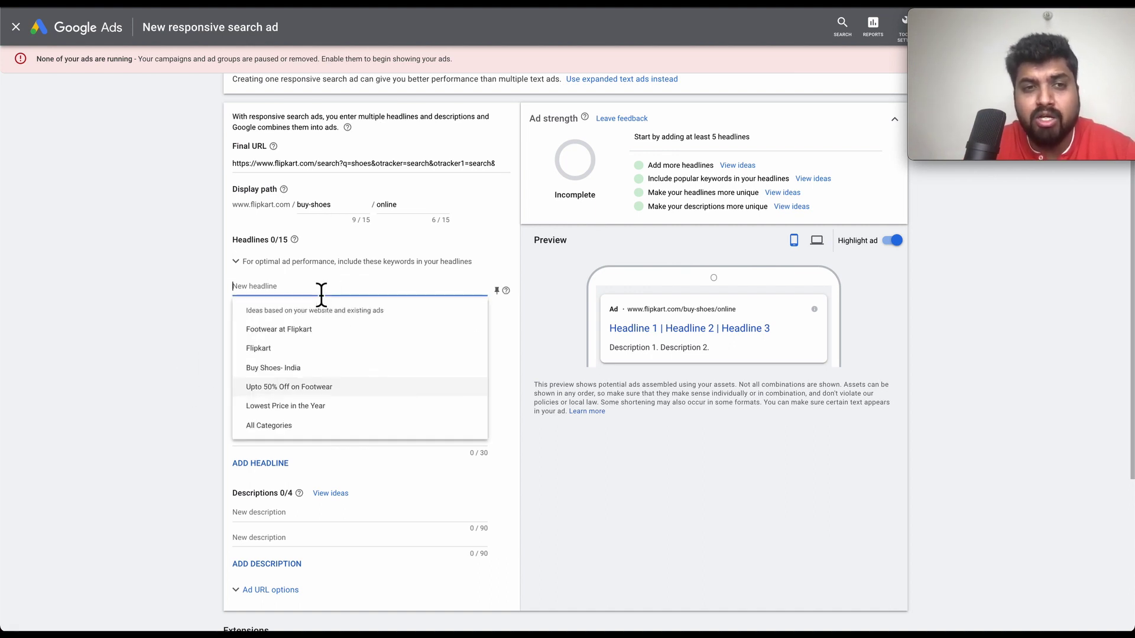
pyautogui.write('Buy Sh')
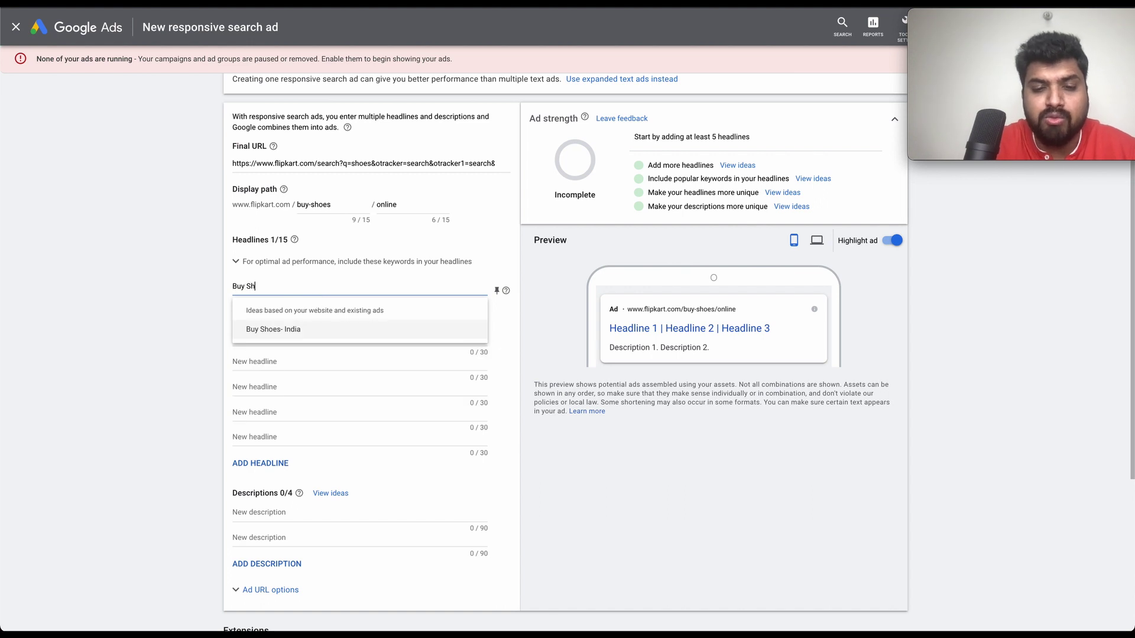
pyautogui.write('oes Onlin')
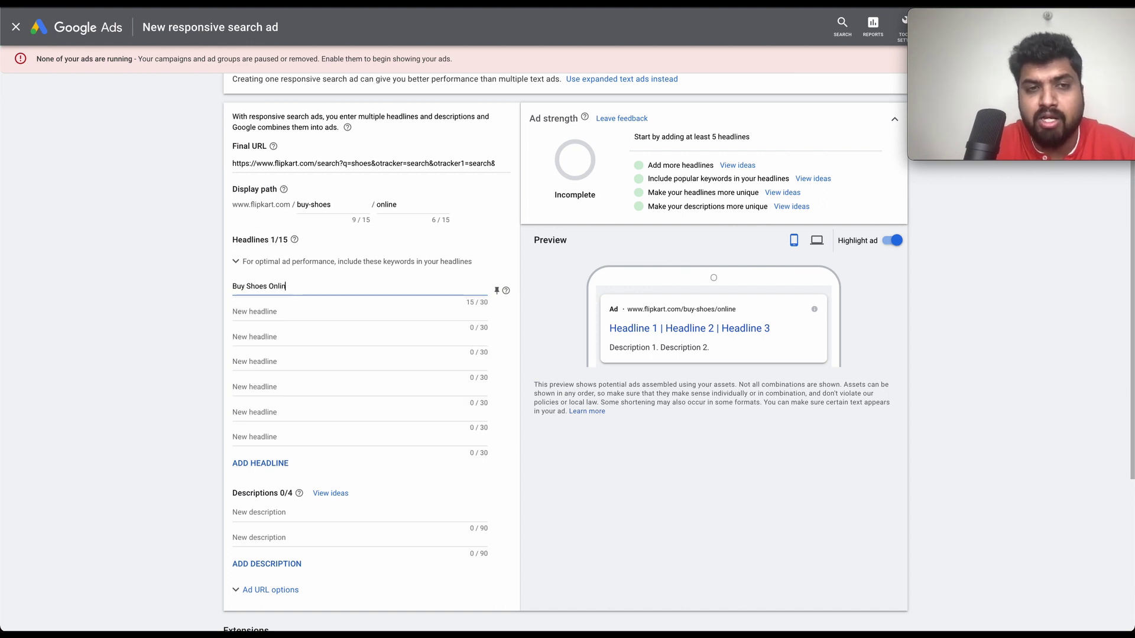
pyautogui.write('e At F')
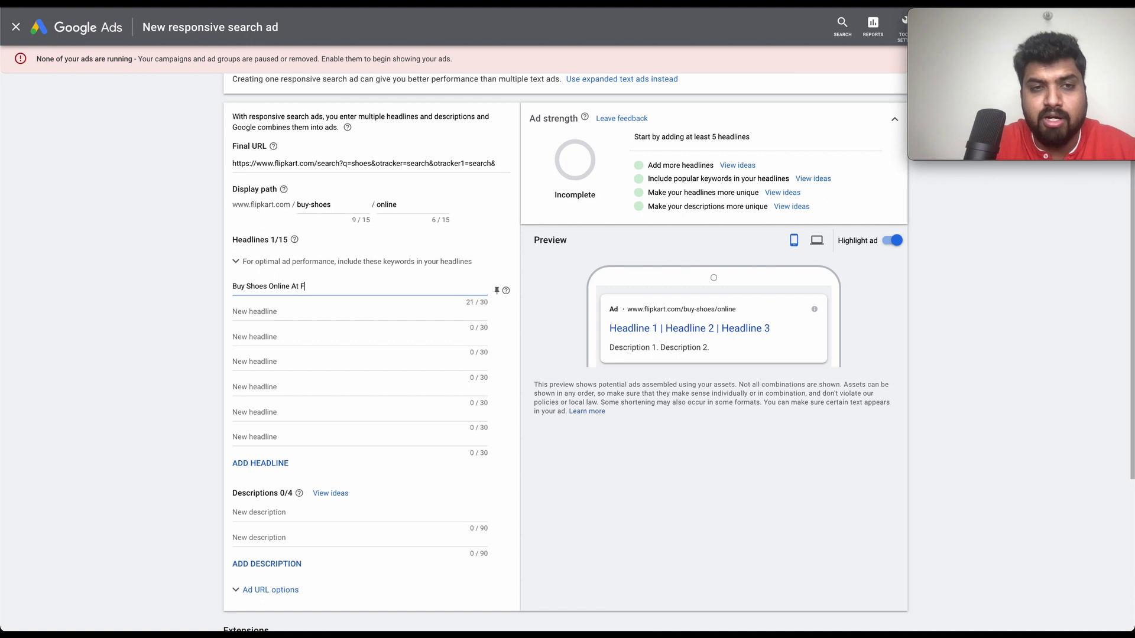
pyautogui.write('lipkart')
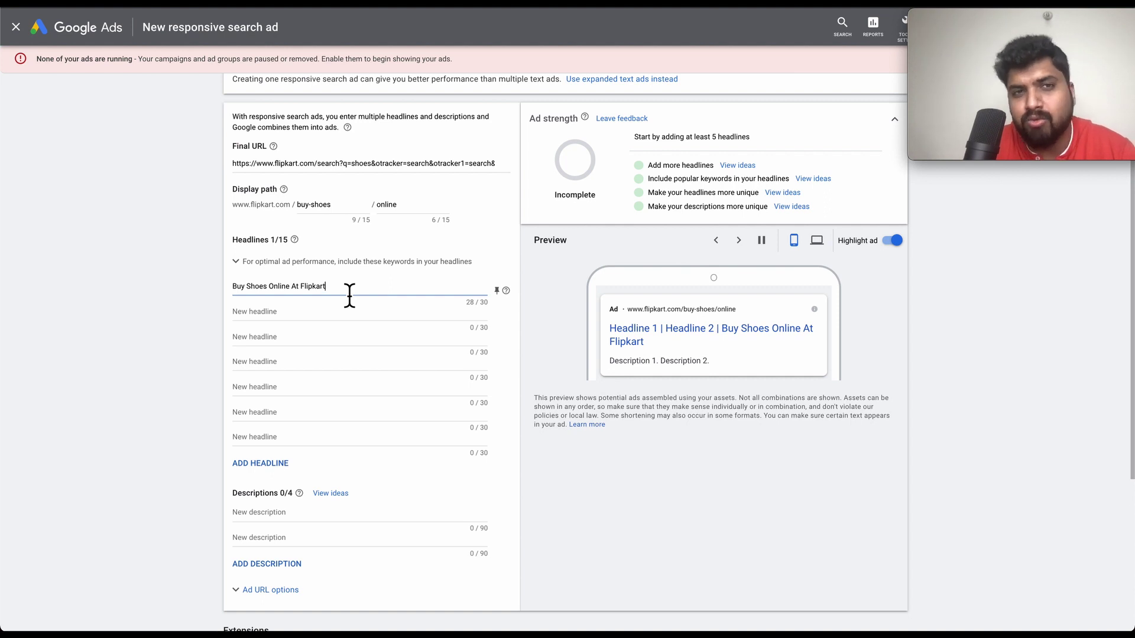
# Step: Enter "Buy Footwear Online In Sale" as the second headline, ignoring the suggested ideas
pyautogui.click(304, 317)
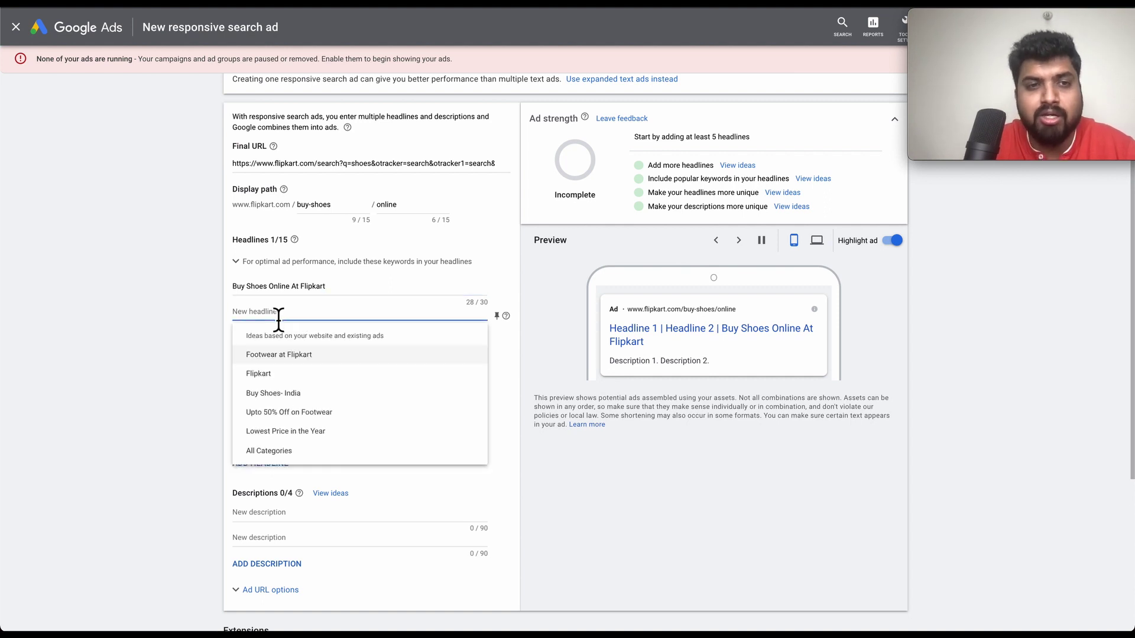
pyautogui.click(205, 329)
pyautogui.click(279, 314)
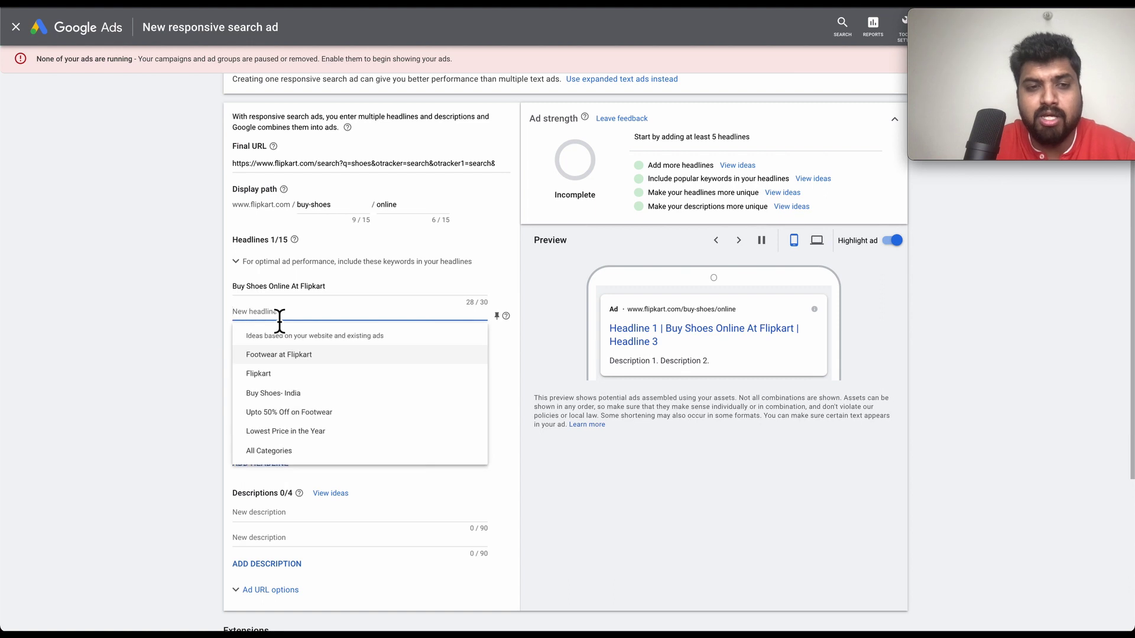
pyautogui.write('Buy ')
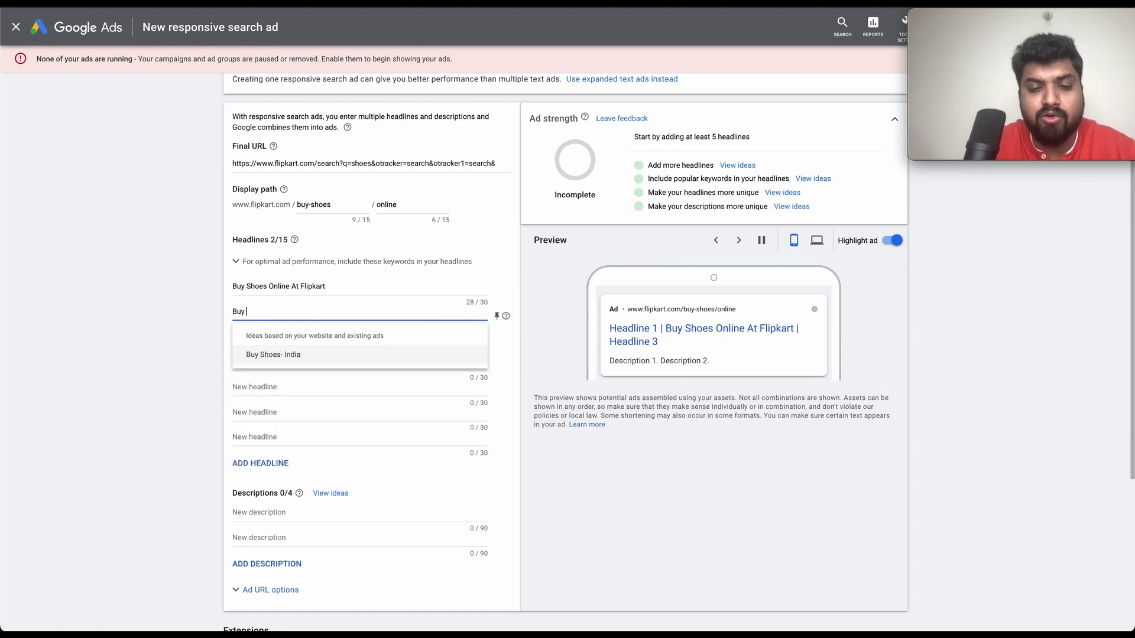
pyautogui.write('Footwear Online')
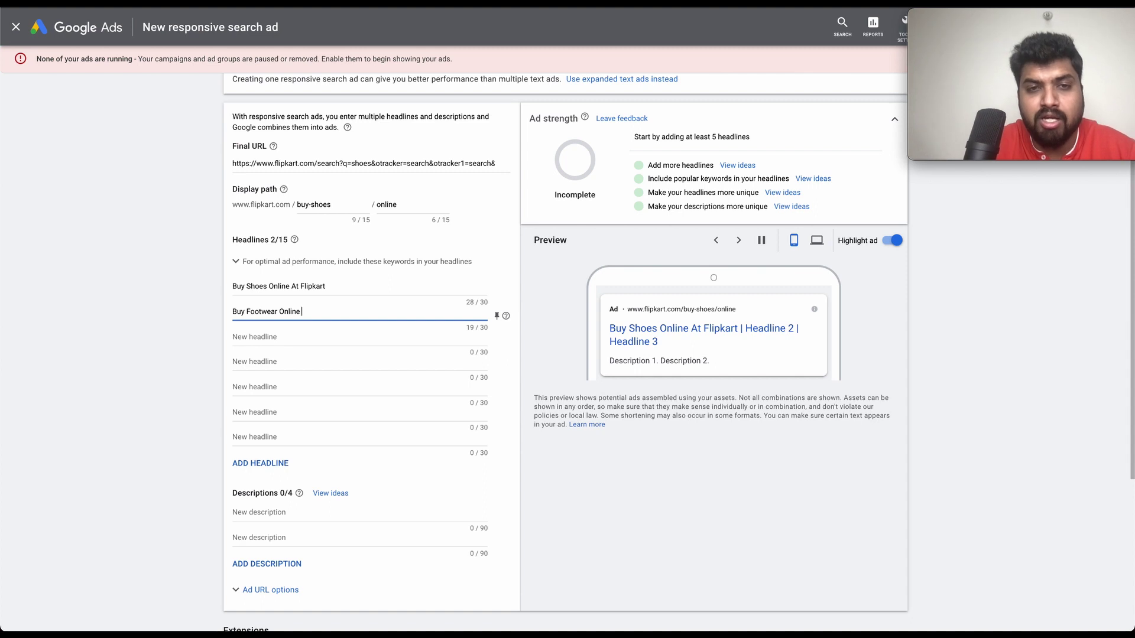
pyautogui.write(' In Sale')
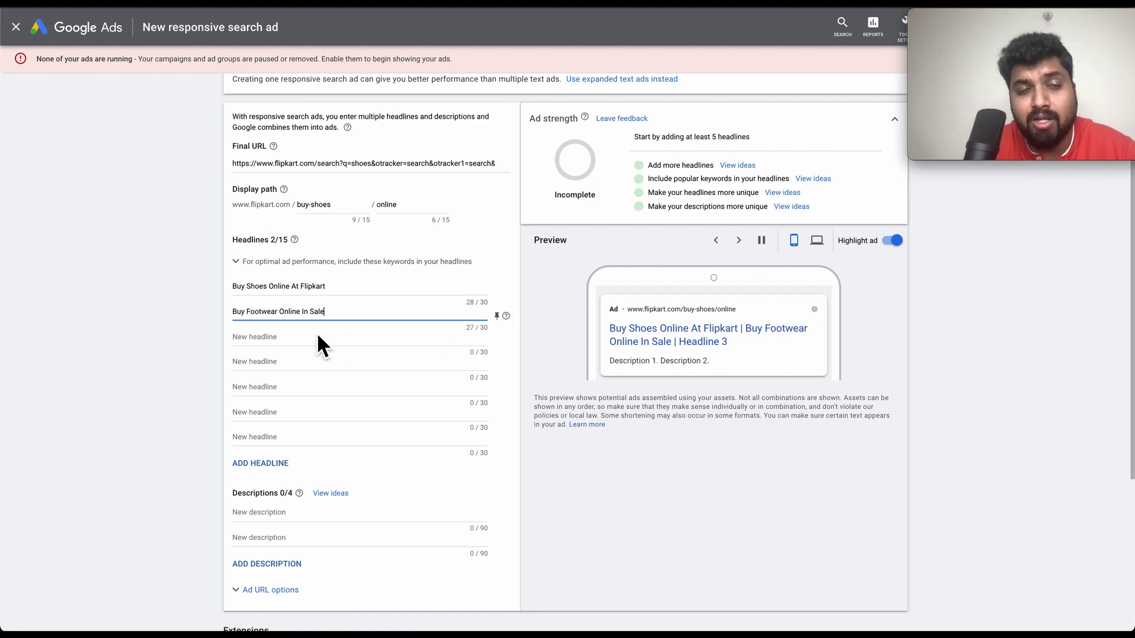
# Step: Enter "Flat 50% Off - New Arrivals" as the third headline
pyautogui.click(294, 341)
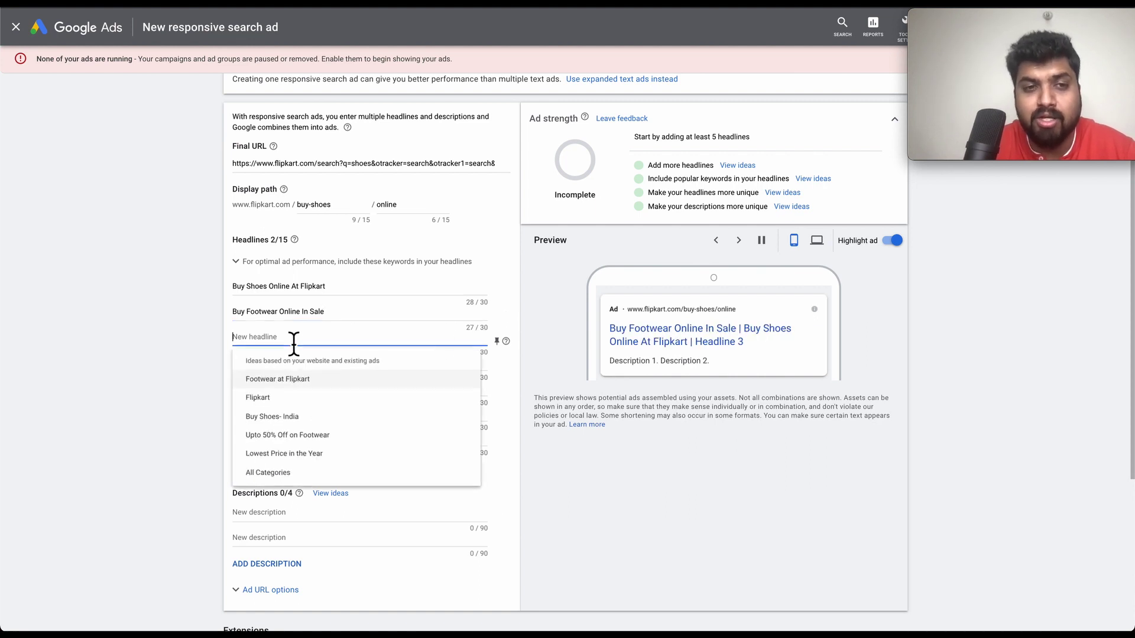
pyautogui.click(154, 386)
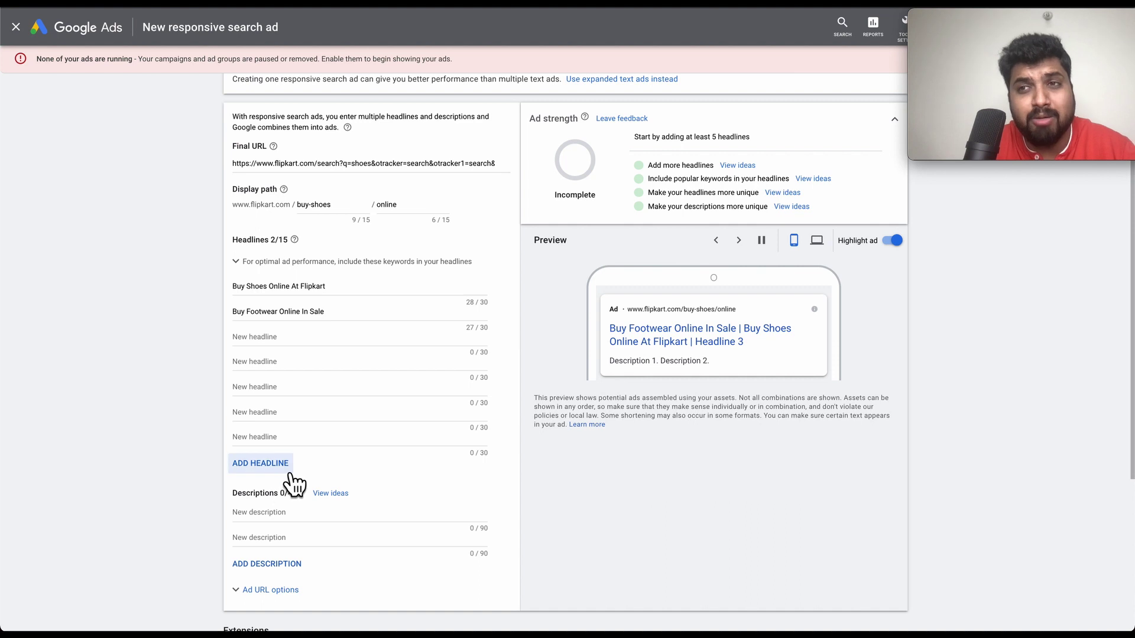
pyautogui.click(297, 341)
pyautogui.write('Flat 50% Off -')
pyautogui.hotkey('ctrl', 'a')
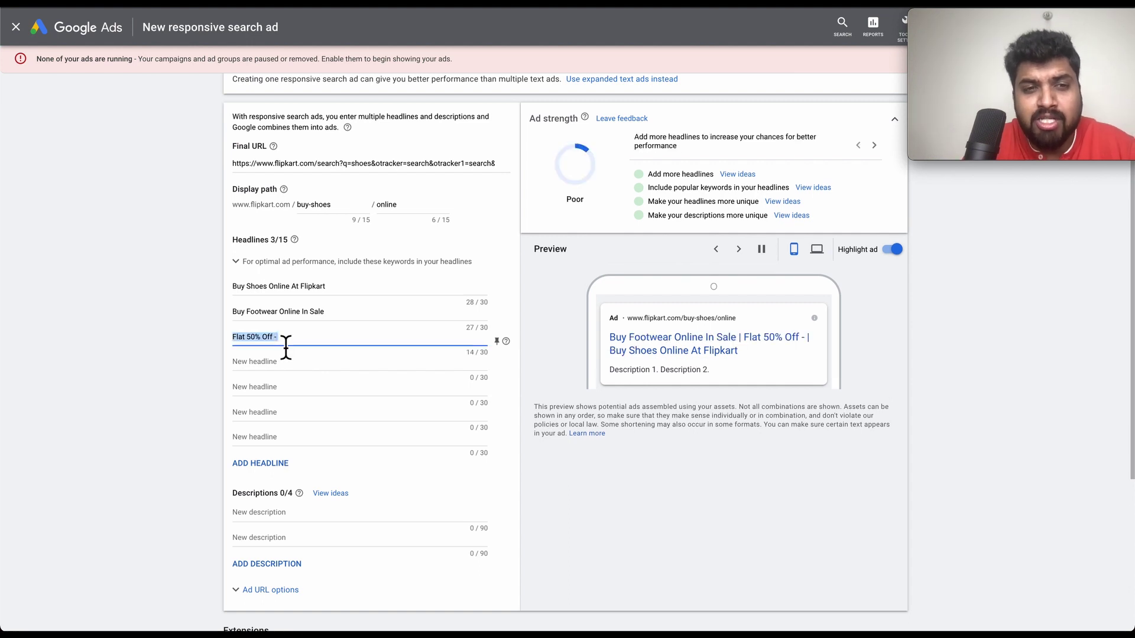
pyautogui.click(301, 346)
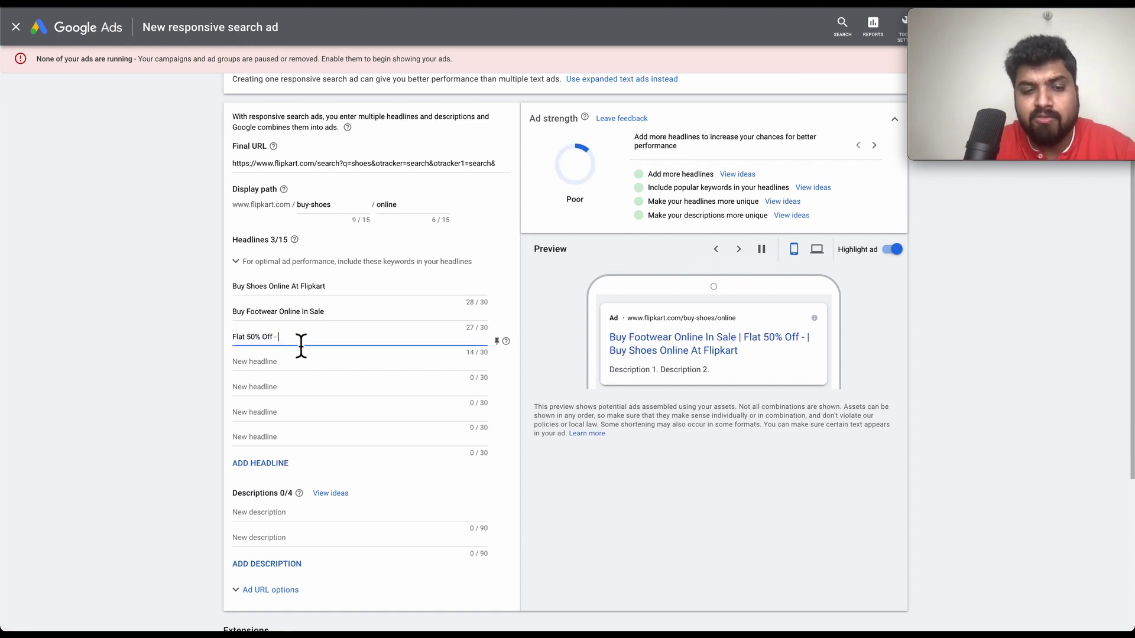
pyautogui.write('New A')
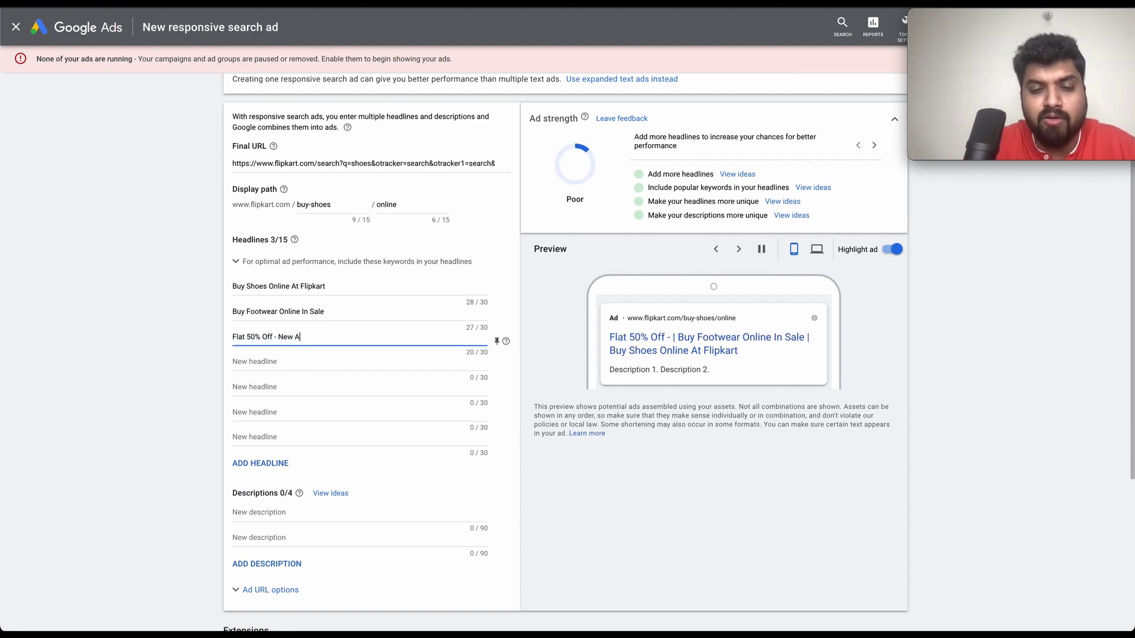
pyautogui.write('rrivals')
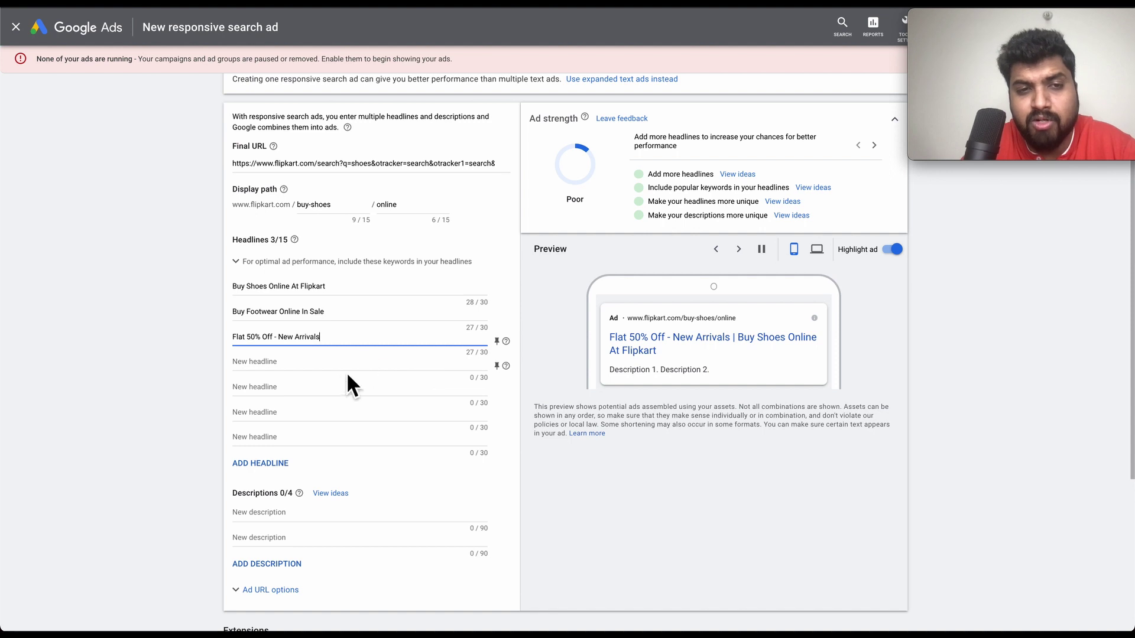
# Step: Leave the fourth headline empty and view the suggested ideas for the first description without choosing one
pyautogui.scroll(-1, 342, 373)
pyautogui.click(301, 348)
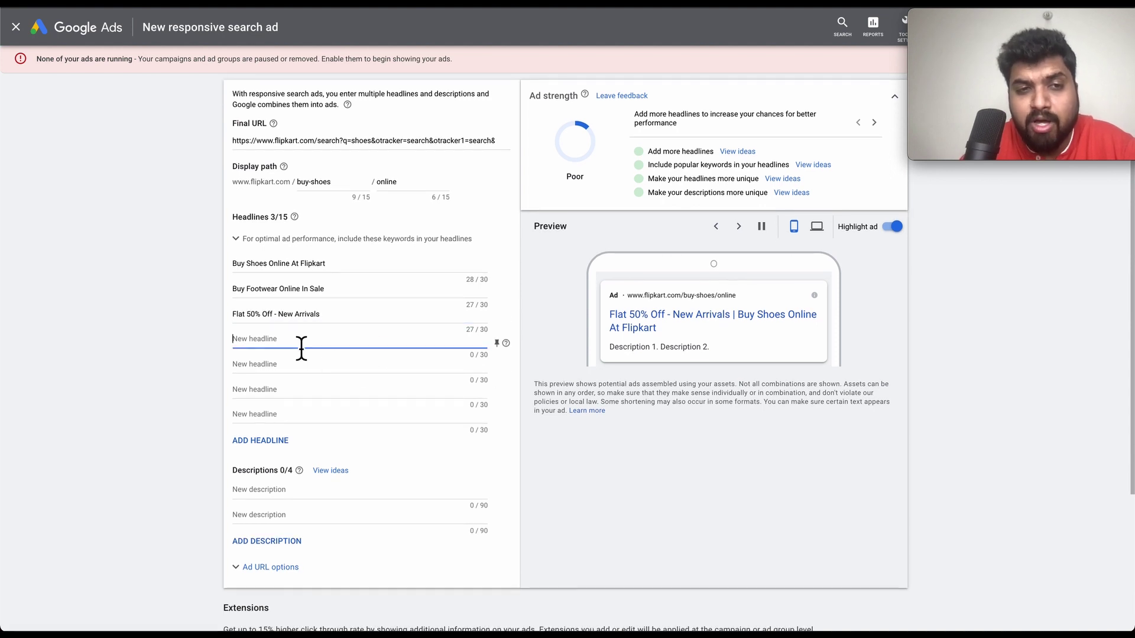
pyautogui.click(178, 380)
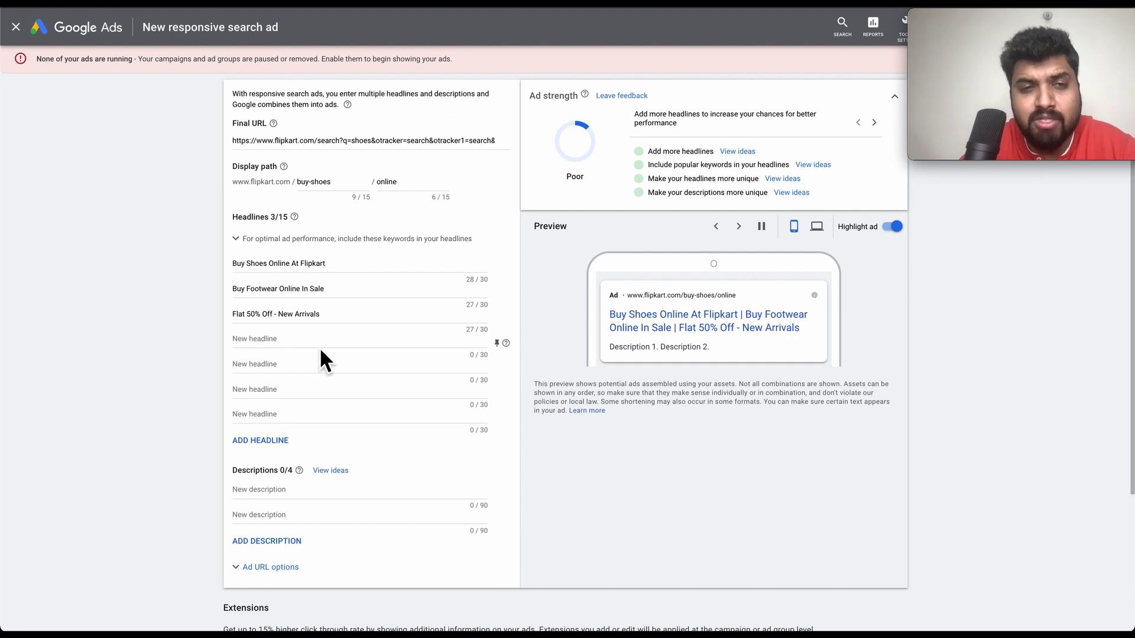
pyautogui.scroll(-1, 304, 410)
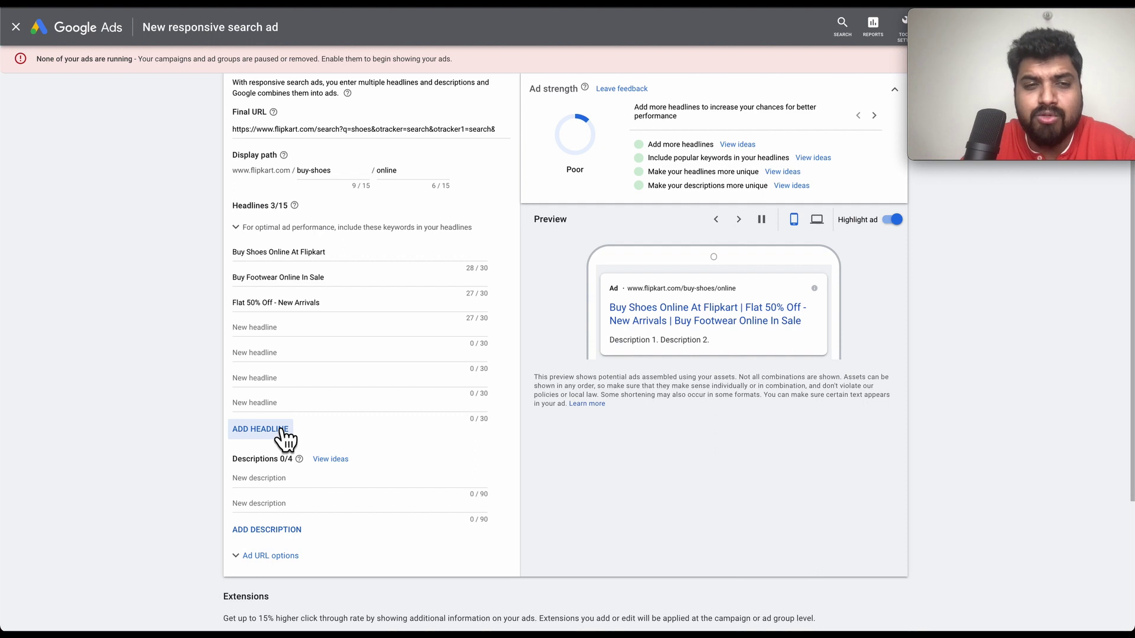
pyautogui.scroll(-1, 279, 452)
pyautogui.click(317, 434)
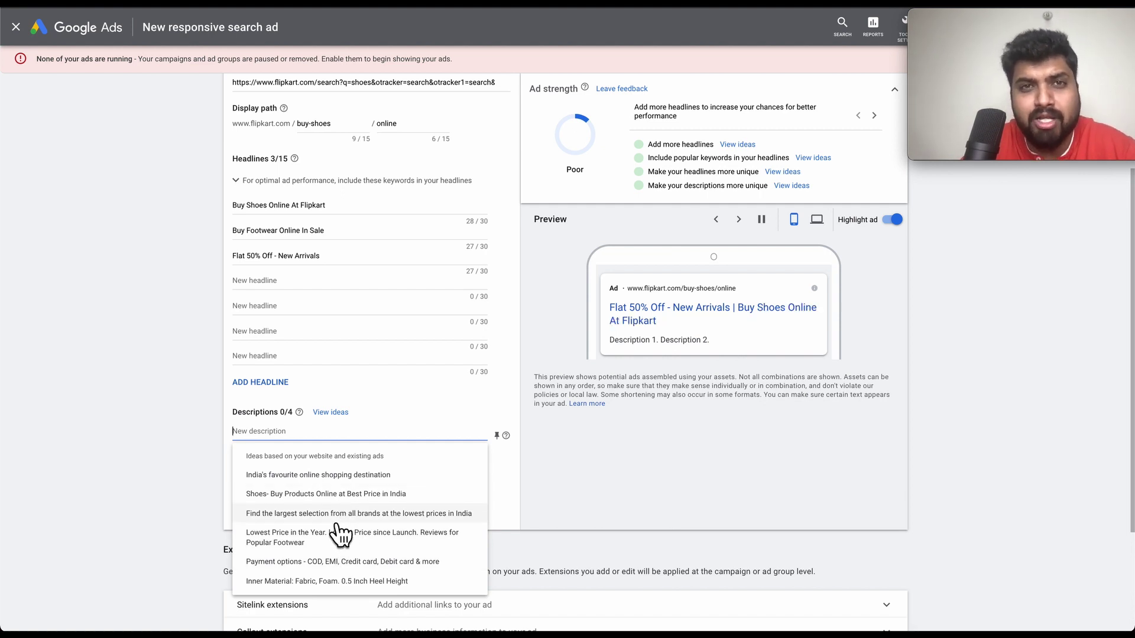
pyautogui.click(179, 437)
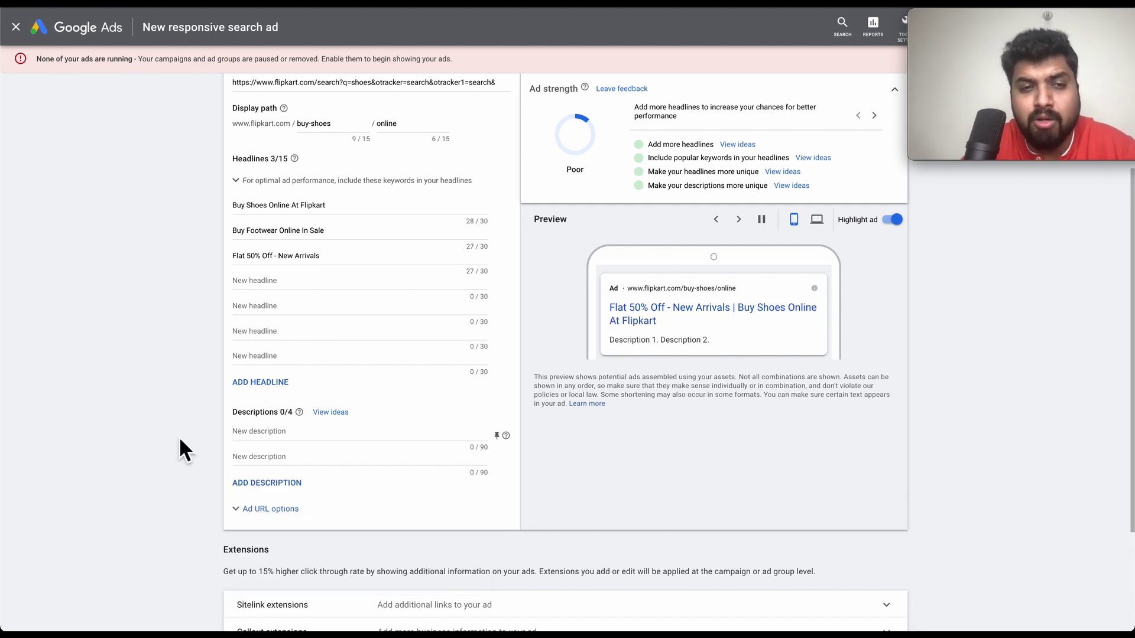
# Step: Add two more description fields to the ad, making four in all
pyautogui.click(283, 484)
pyautogui.click(298, 507)
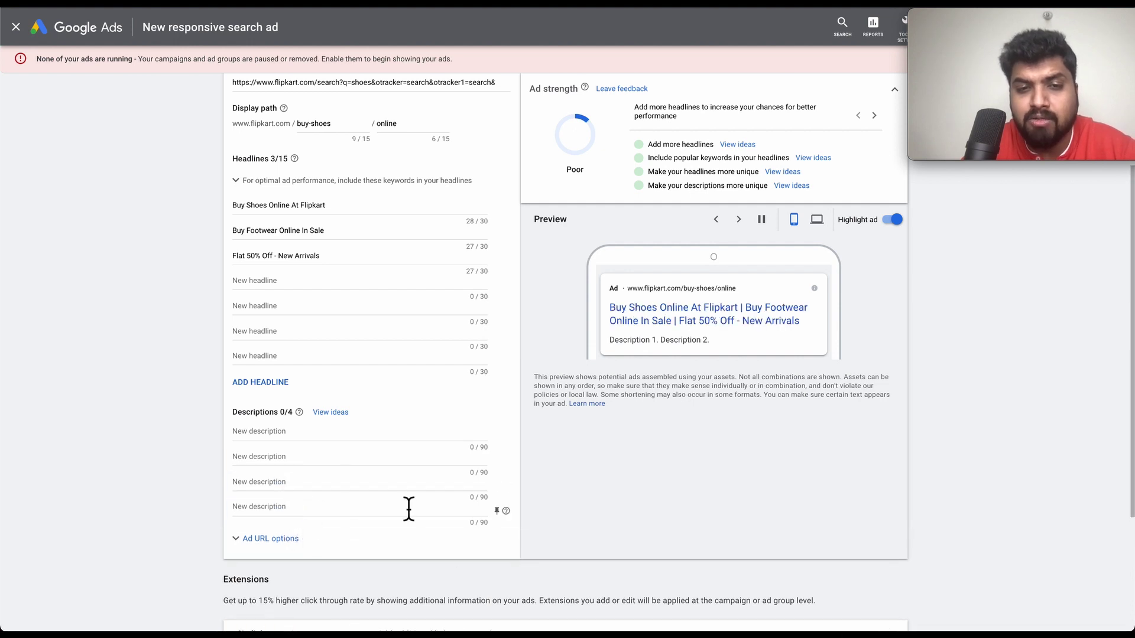
# Step: Expand the ad URL options and look at the tracking template and final URL suffix fields without filling them in
pyautogui.scroll(-1, 372, 447)
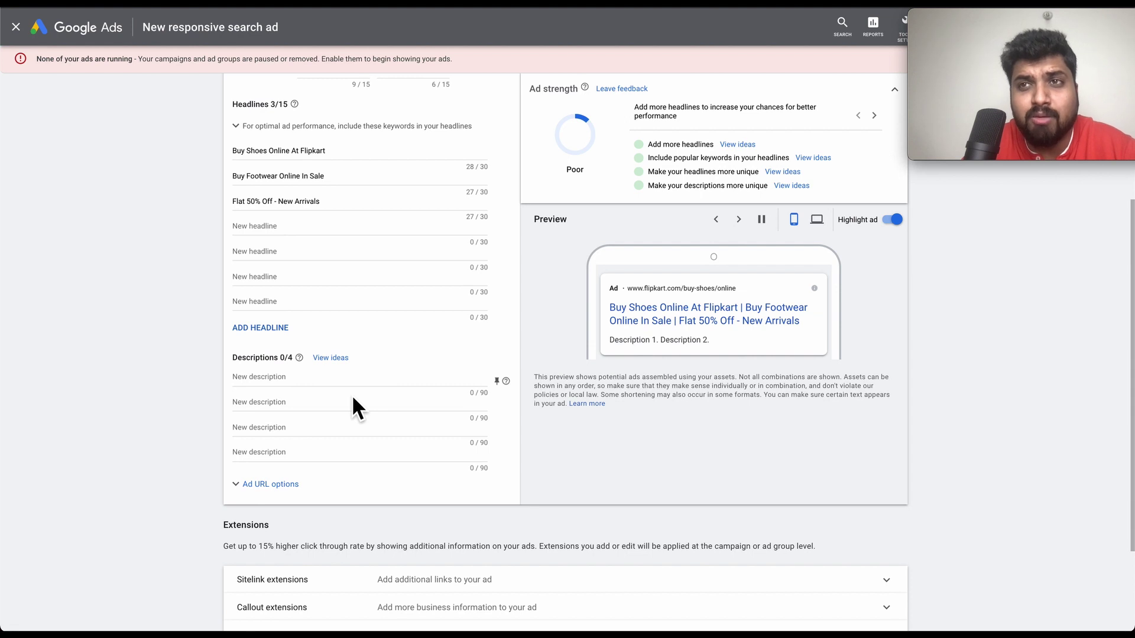
pyautogui.click(289, 494)
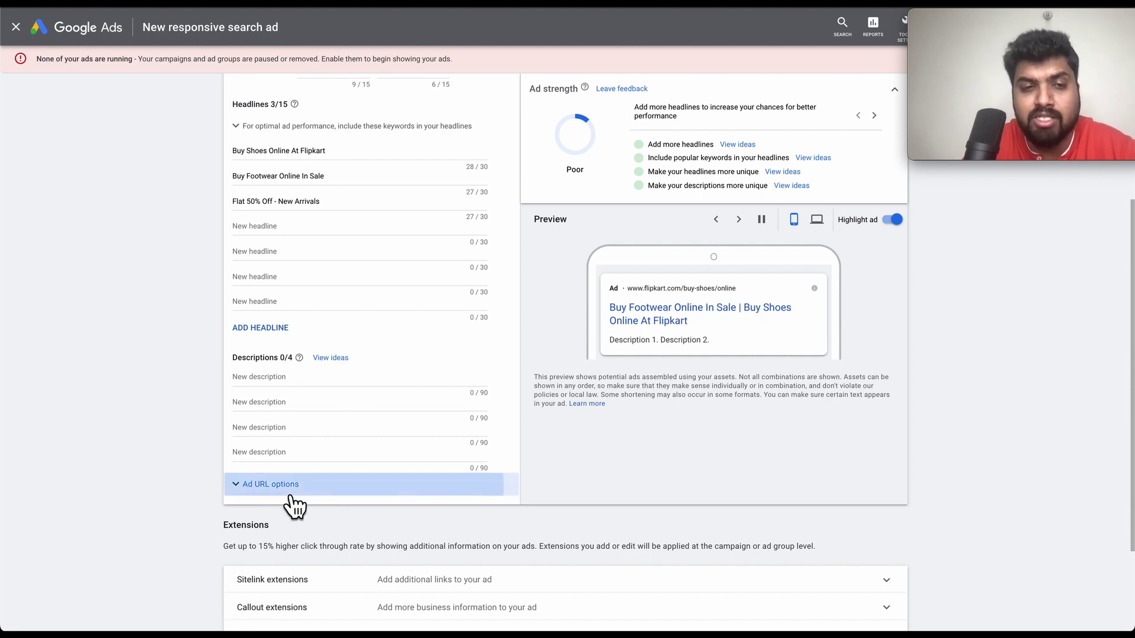
pyautogui.scroll(-2, 207, 532)
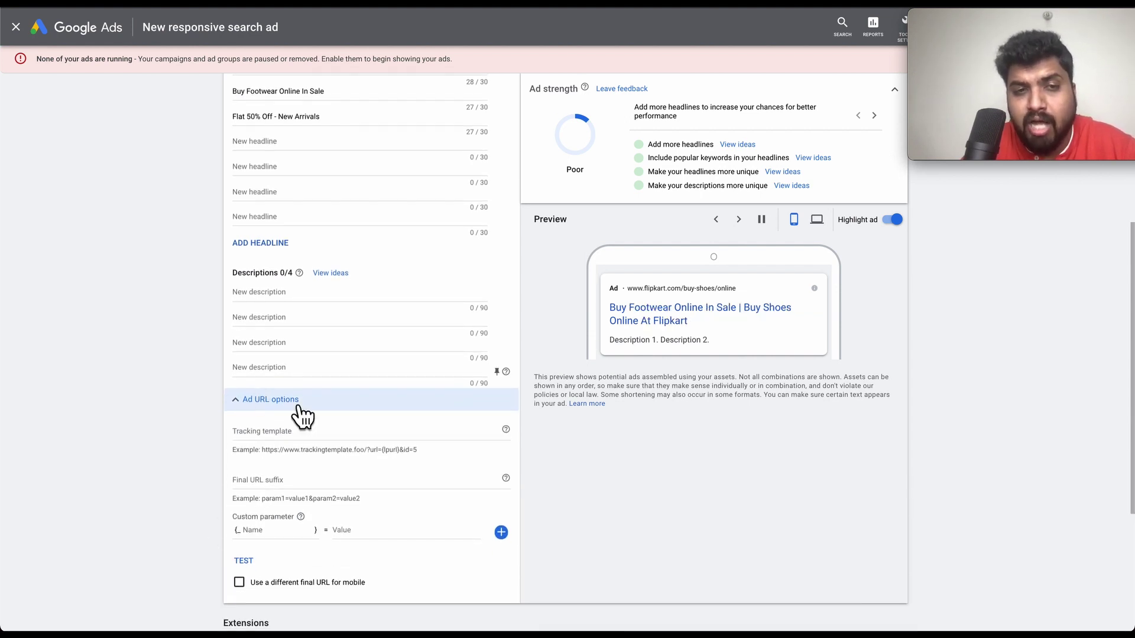
pyautogui.click(307, 436)
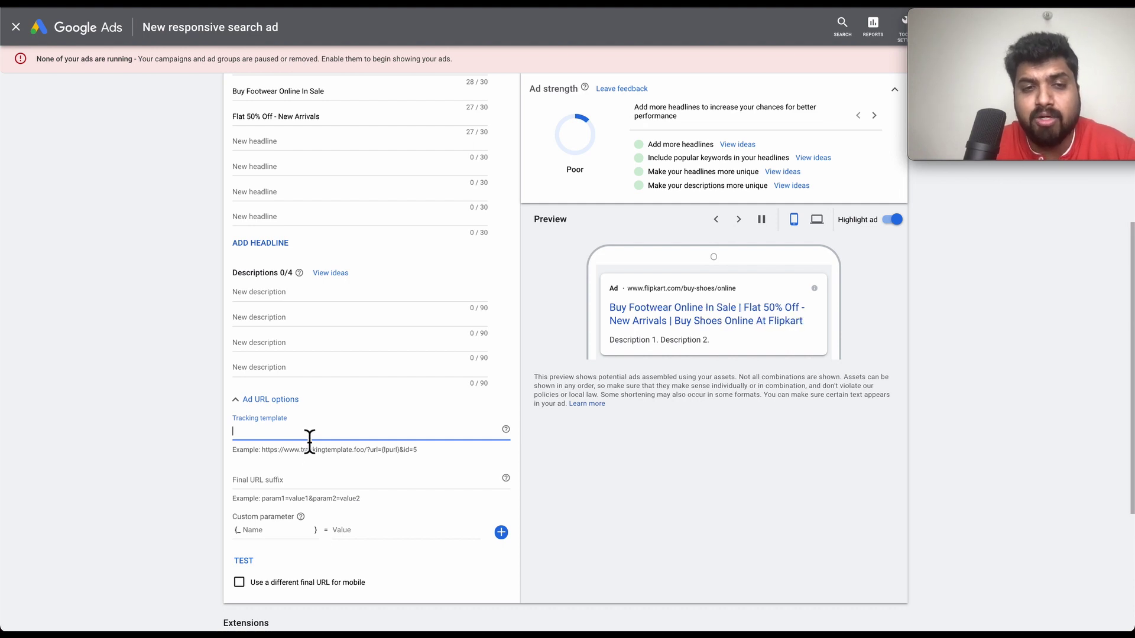
pyautogui.click(315, 484)
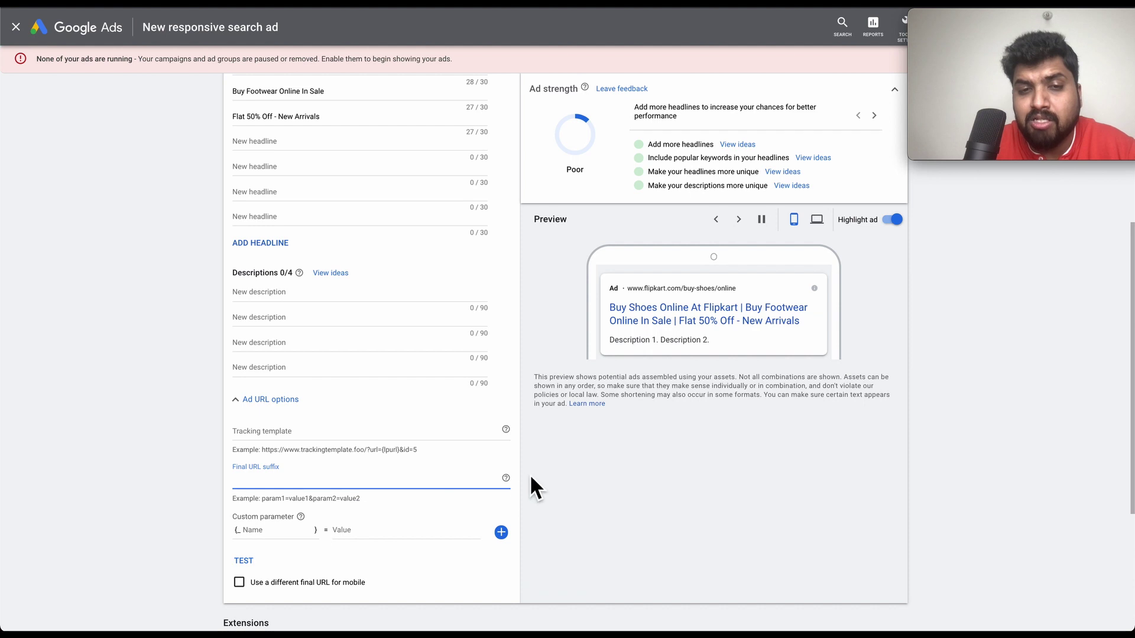
# Step: Reveal the additional extension types and examine which extensions can be added to the ad
pyautogui.scroll(-1, 435, 522)
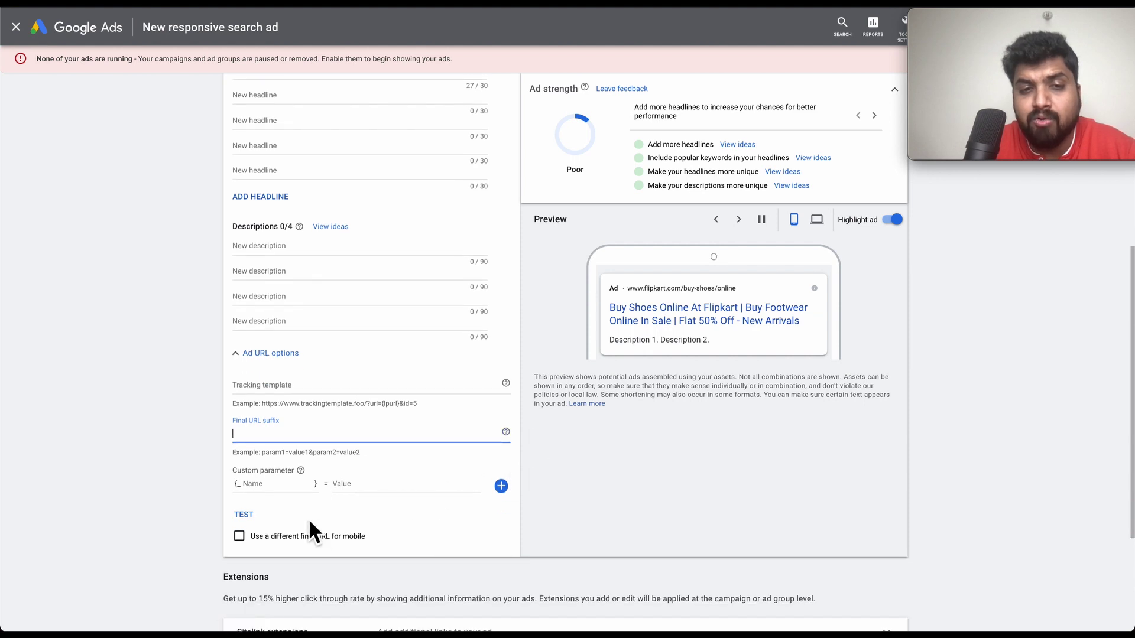
pyautogui.scroll(-4, 354, 562)
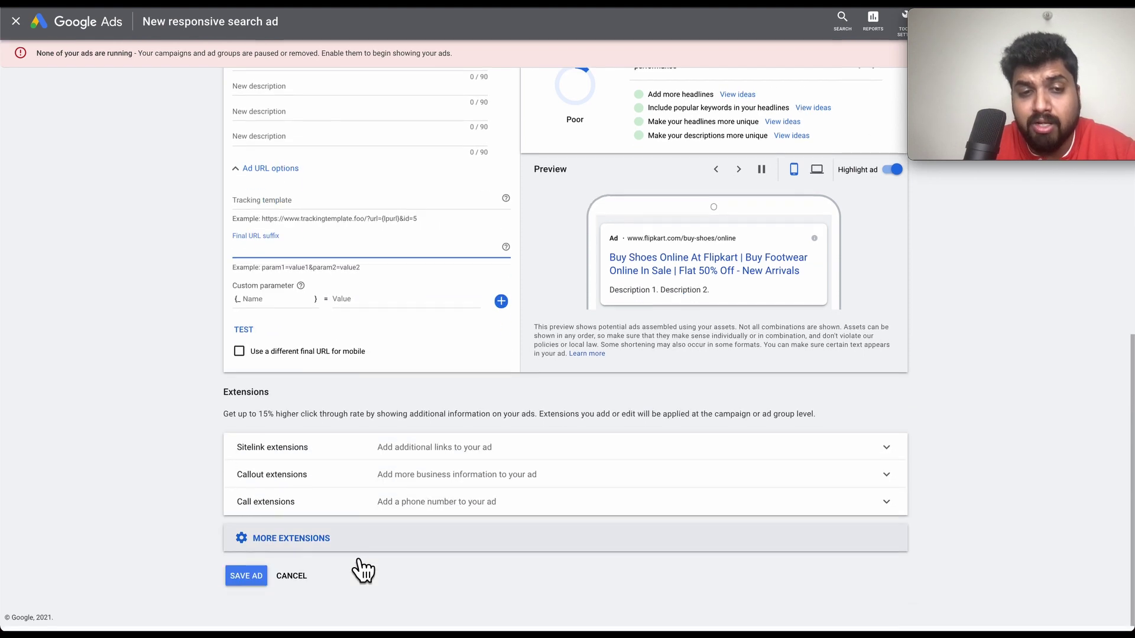
pyautogui.click(327, 539)
pyautogui.scroll(-2, 436, 561)
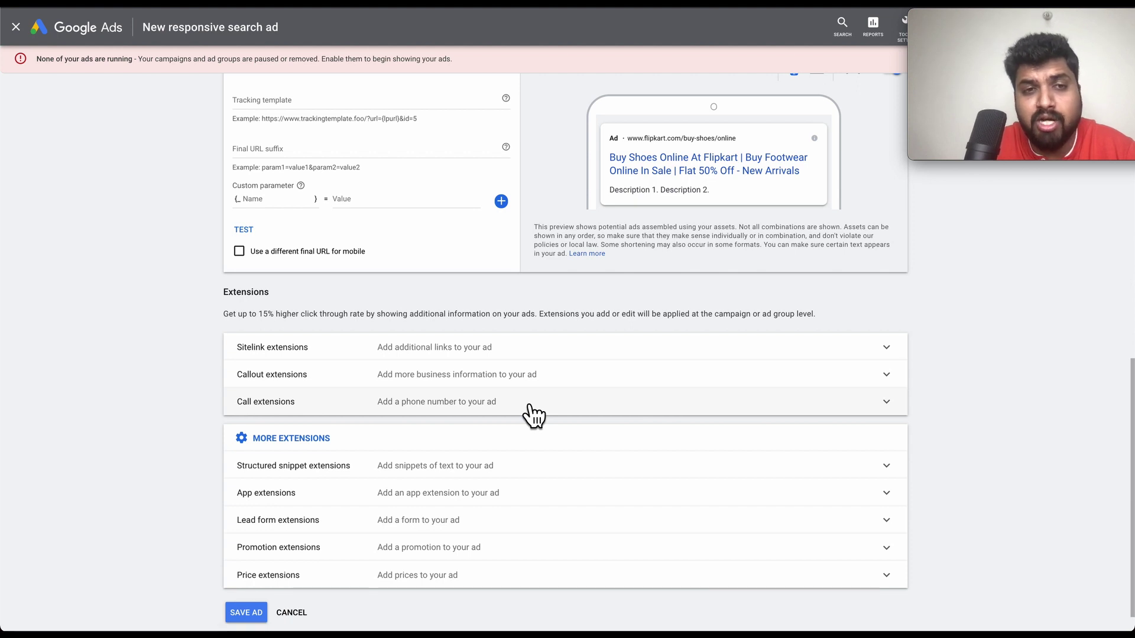
# Step: Review the whole ad form from the final URL through headlines, descriptions and URL options to the extensions
pyautogui.scroll(10, 393, 223)
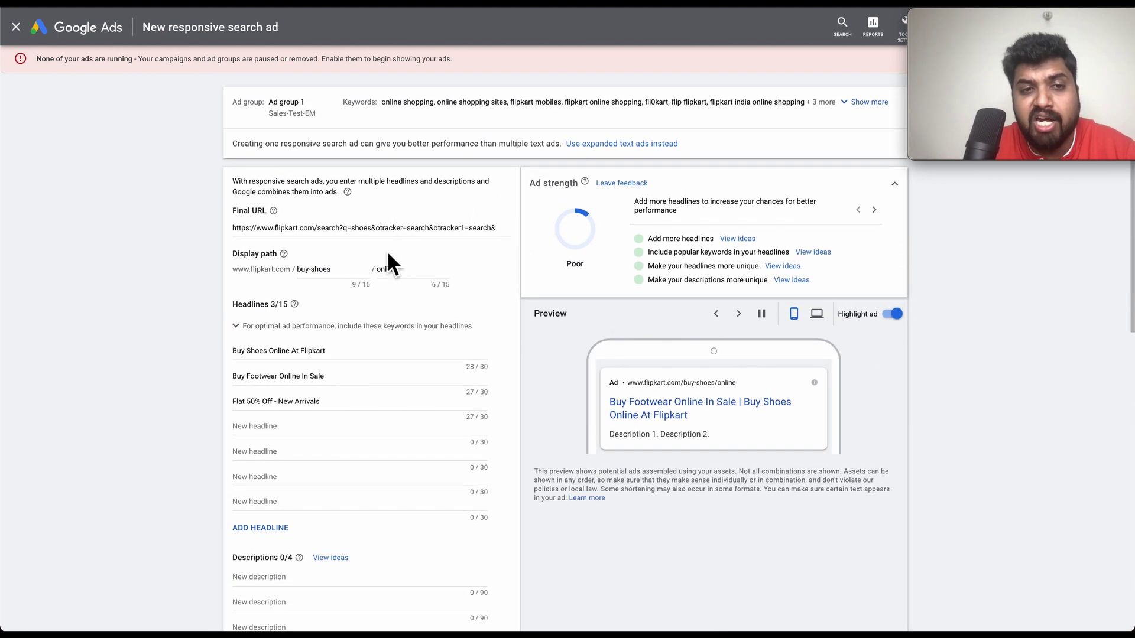
pyautogui.scroll(-3, 367, 397)
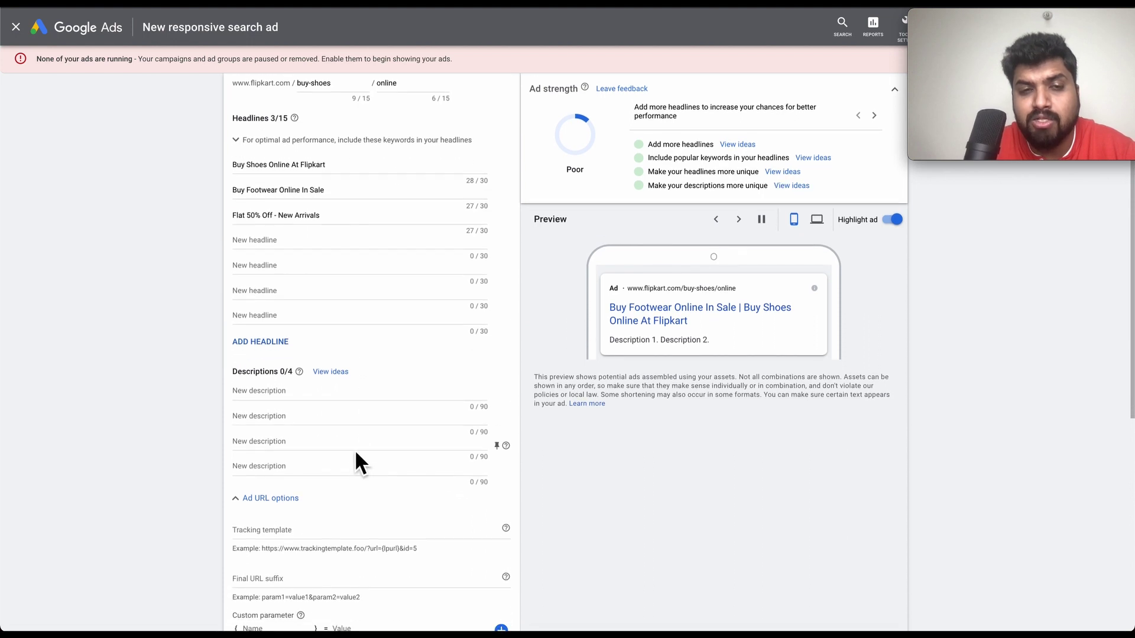
pyautogui.scroll(-1, 357, 456)
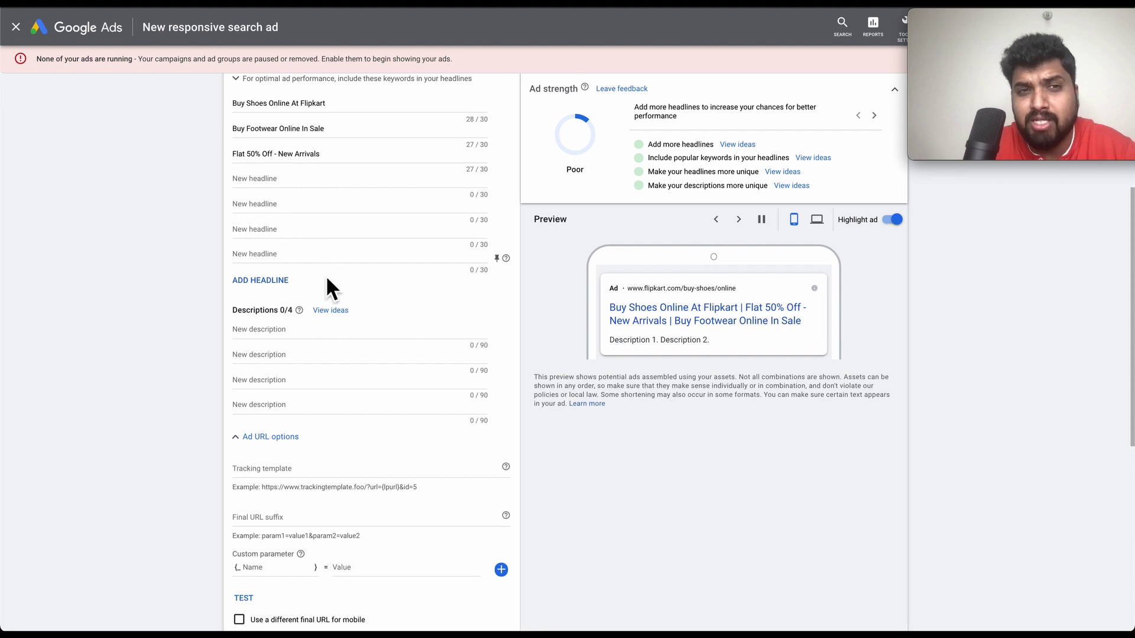
pyautogui.scroll(-1, 358, 343)
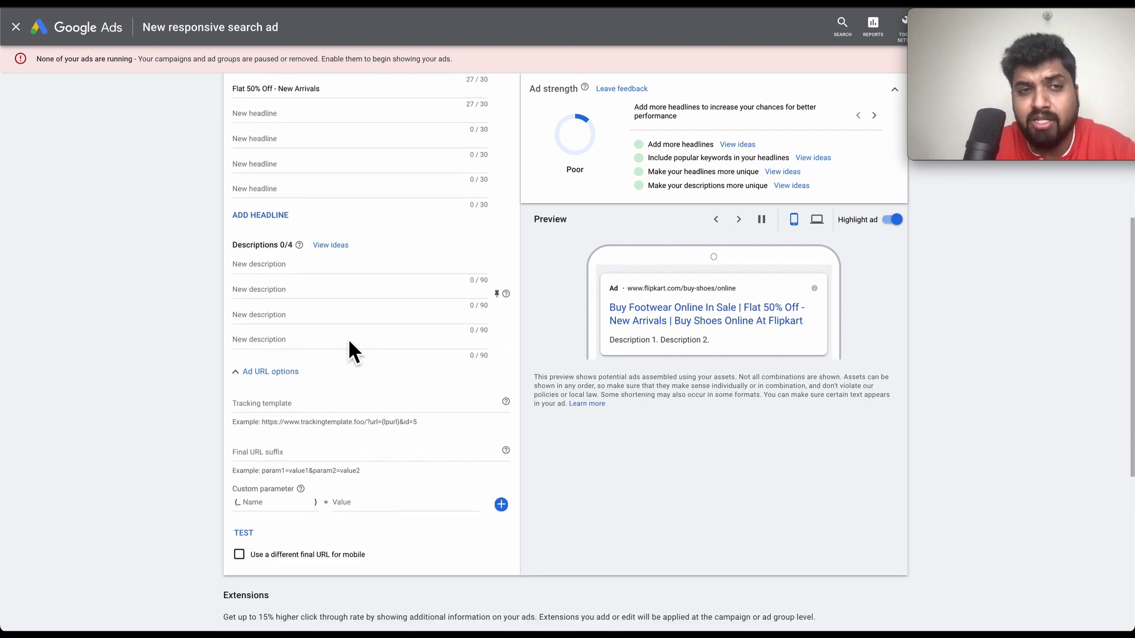
pyautogui.scroll(-5, 354, 367)
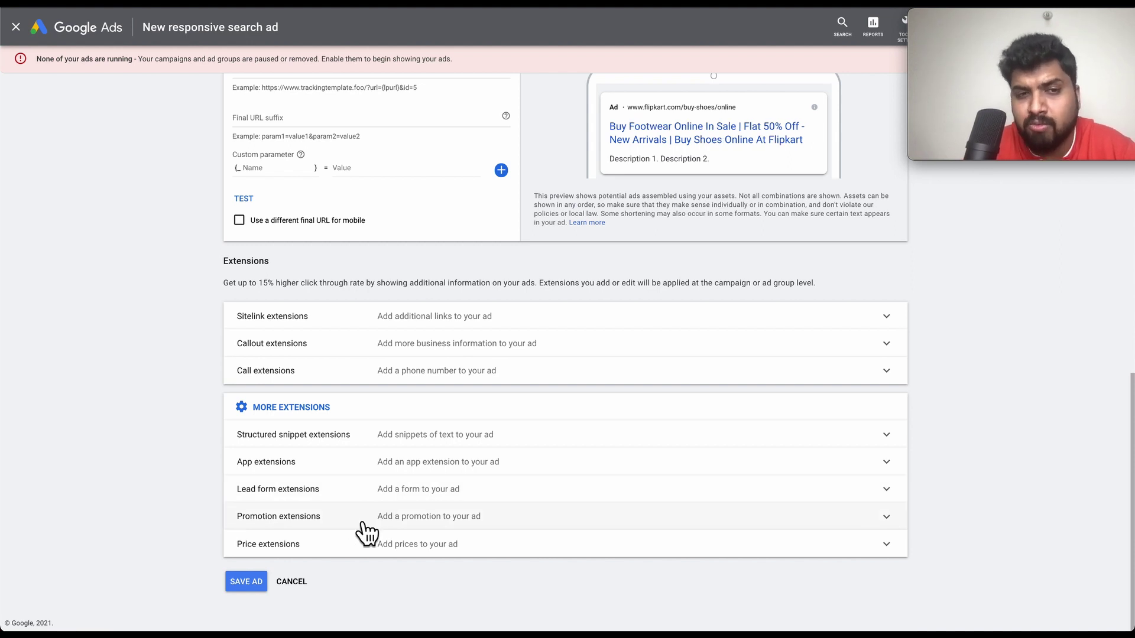
# Step: Expand the sitelink extensions and examine the text, description and final URL fields offered for each sitelink
pyautogui.click(349, 317)
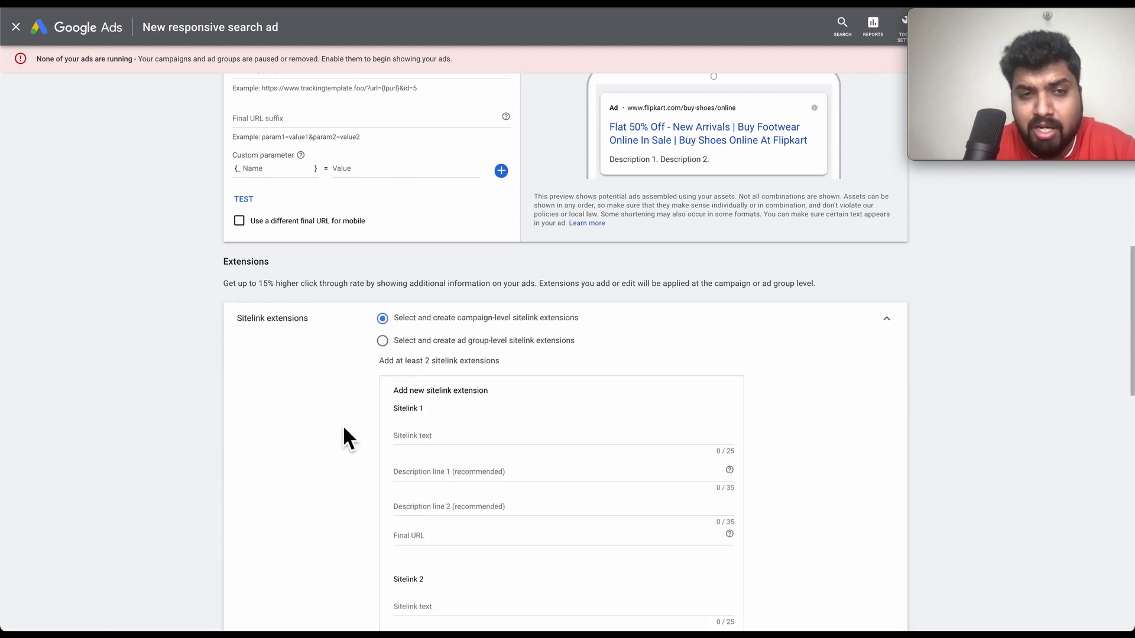
pyautogui.scroll(-2, 343, 432)
pyautogui.scroll(-3, 453, 355)
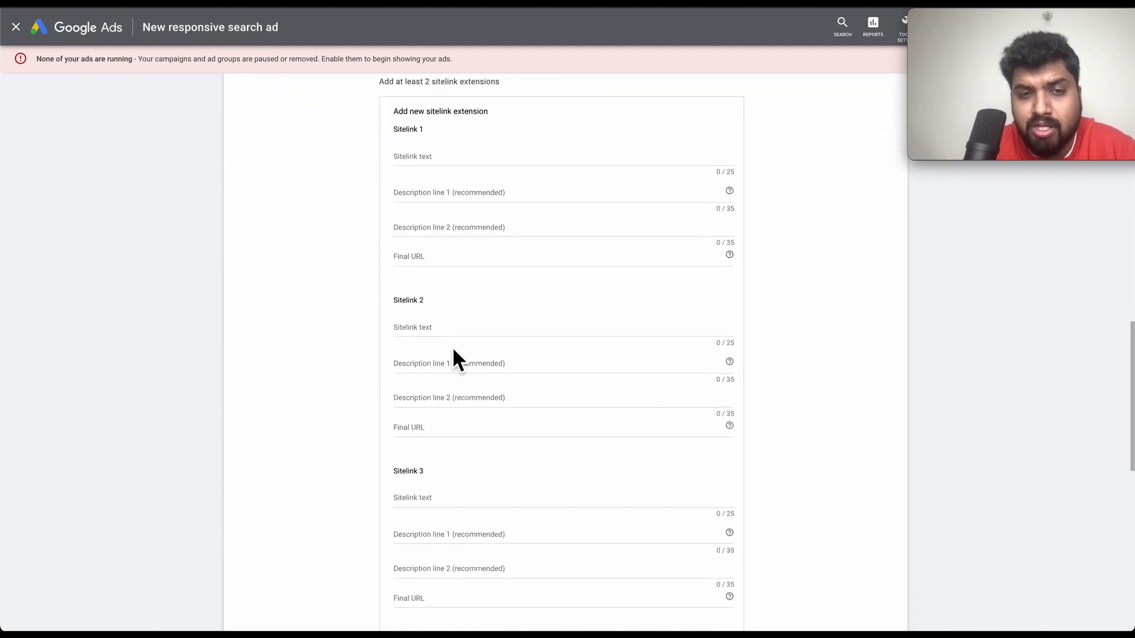
pyautogui.scroll(-6, 453, 352)
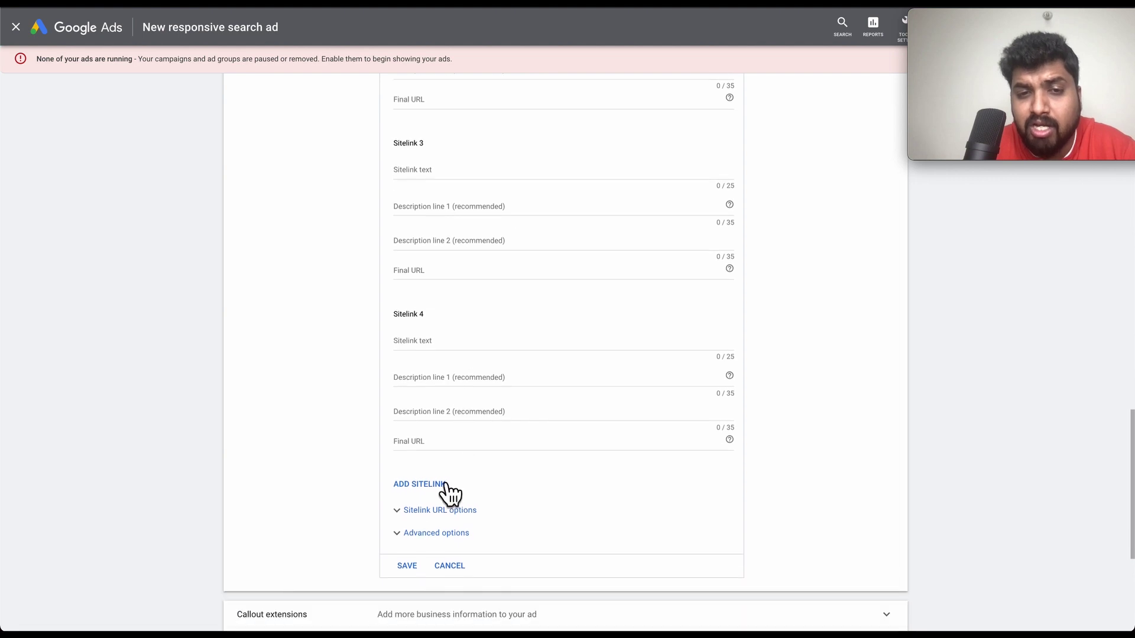
# Step: Add six more blank sitelink entries to the campaign-level sitelink extensions, making ten in all
pyautogui.click(438, 484)
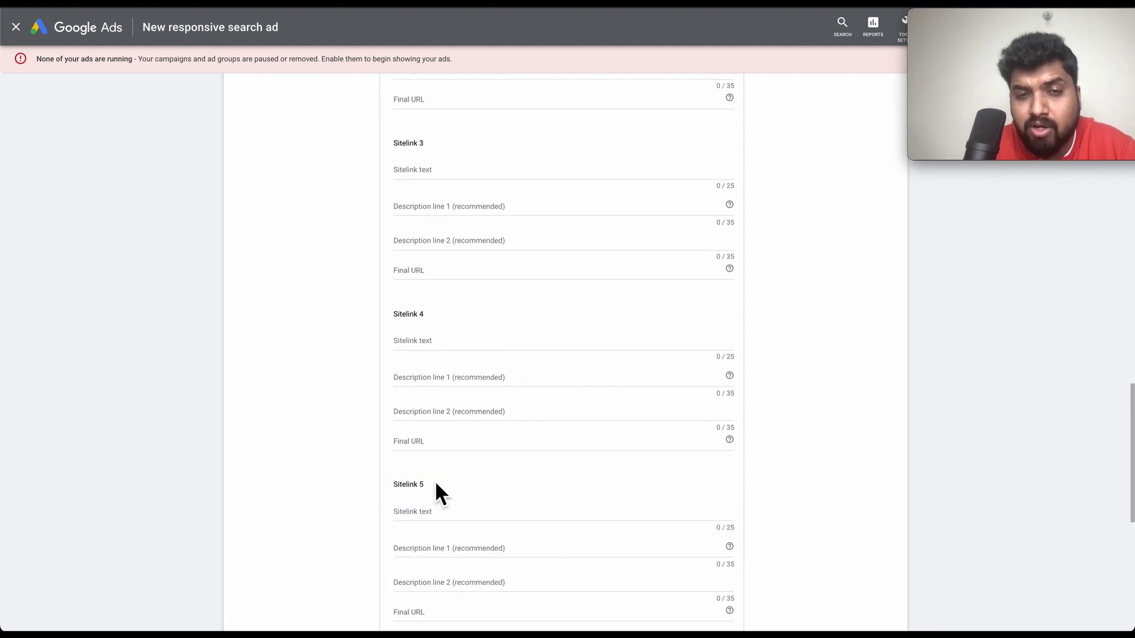
pyautogui.scroll(-4, 509, 491)
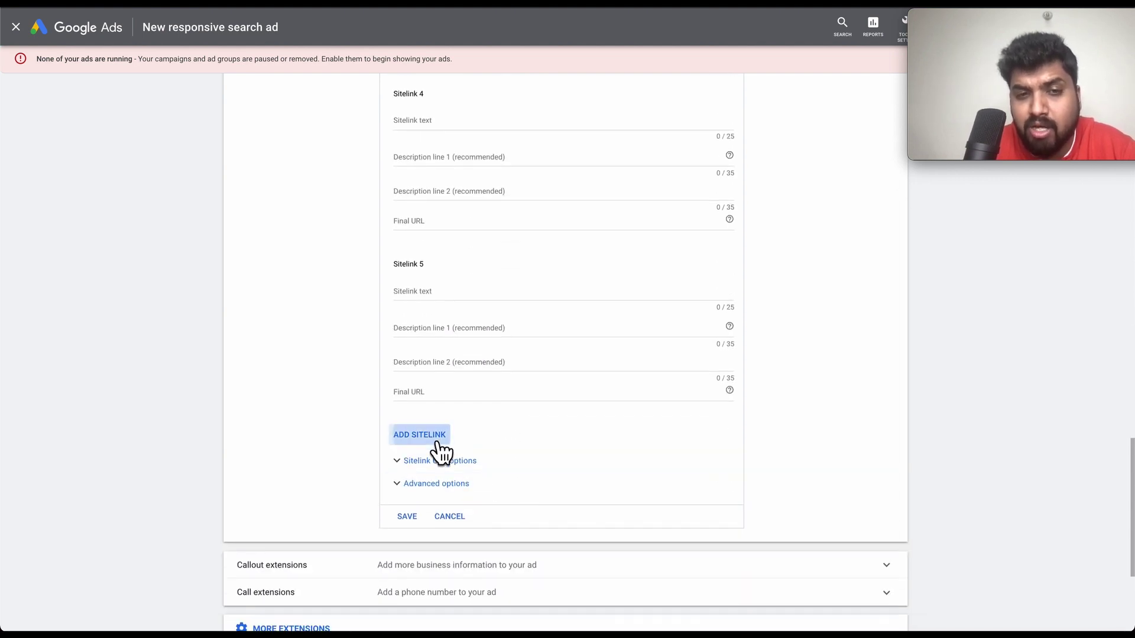
pyautogui.click(438, 448)
pyautogui.scroll(-3, 524, 486)
pyautogui.click(443, 494)
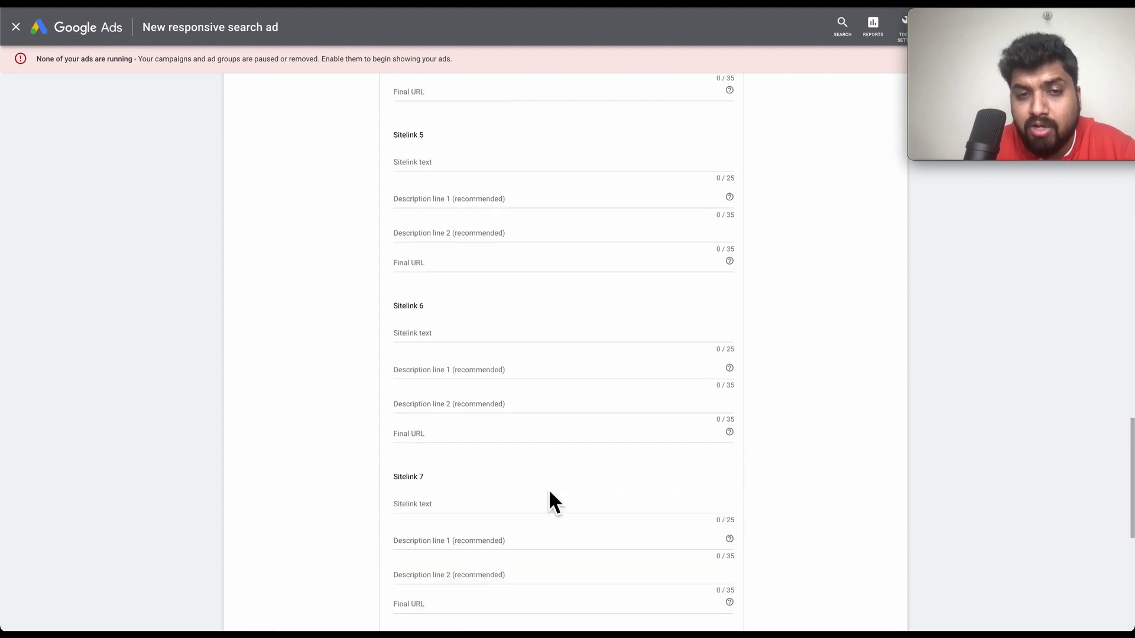
pyautogui.scroll(-4, 549, 488)
pyautogui.click(439, 440)
pyautogui.scroll(-2, 573, 484)
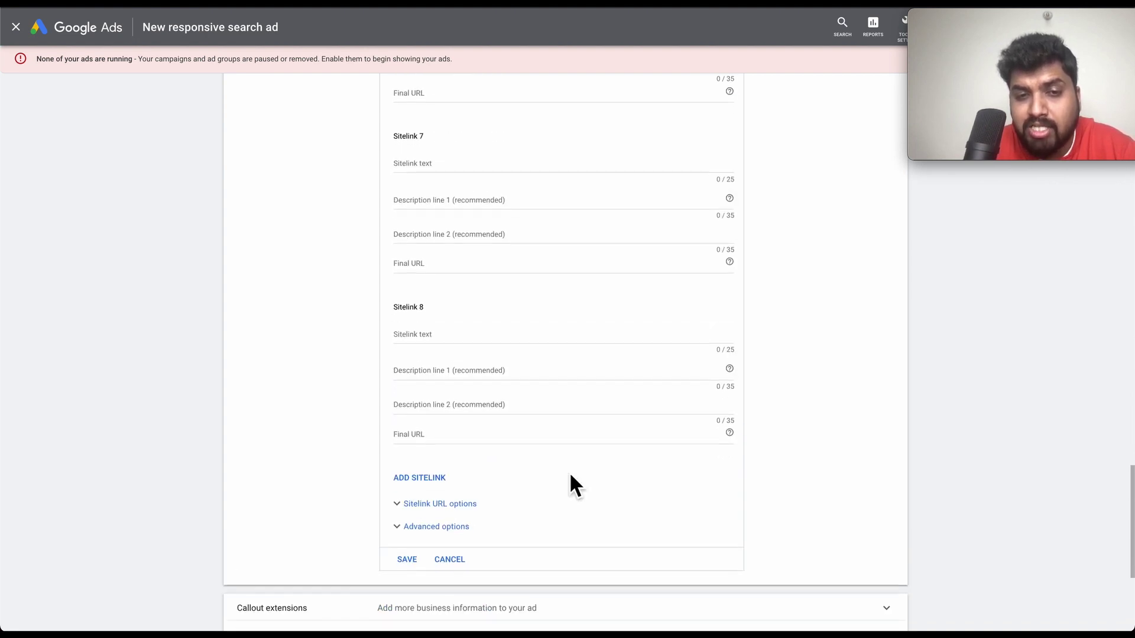
pyautogui.click(438, 479)
pyautogui.scroll(-3, 555, 500)
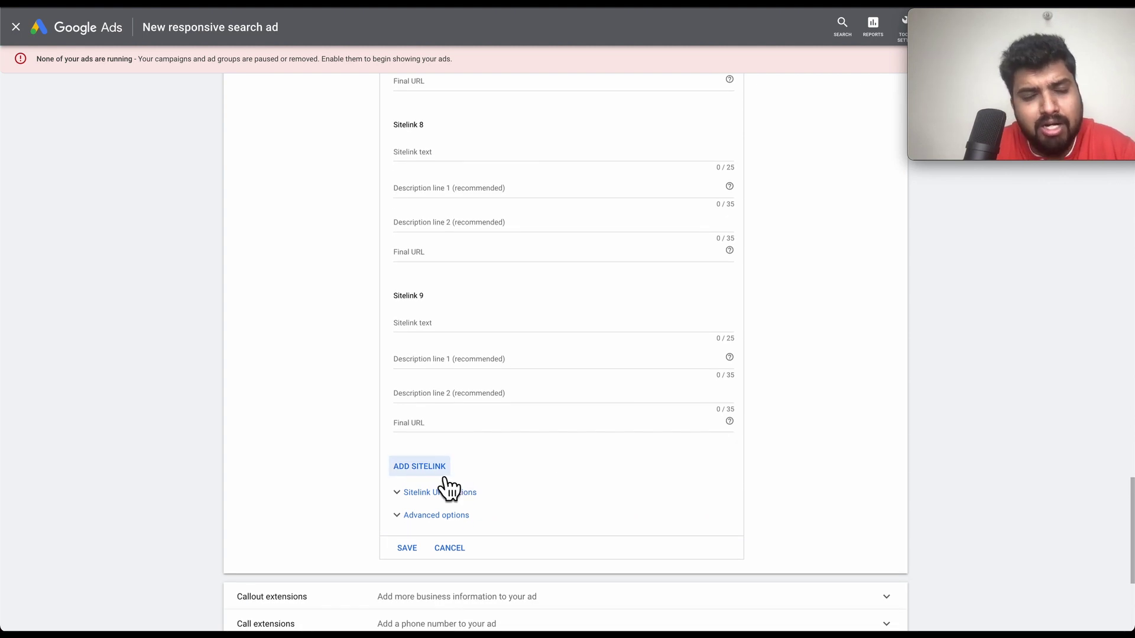
pyautogui.click(445, 478)
pyautogui.scroll(-3, 561, 488)
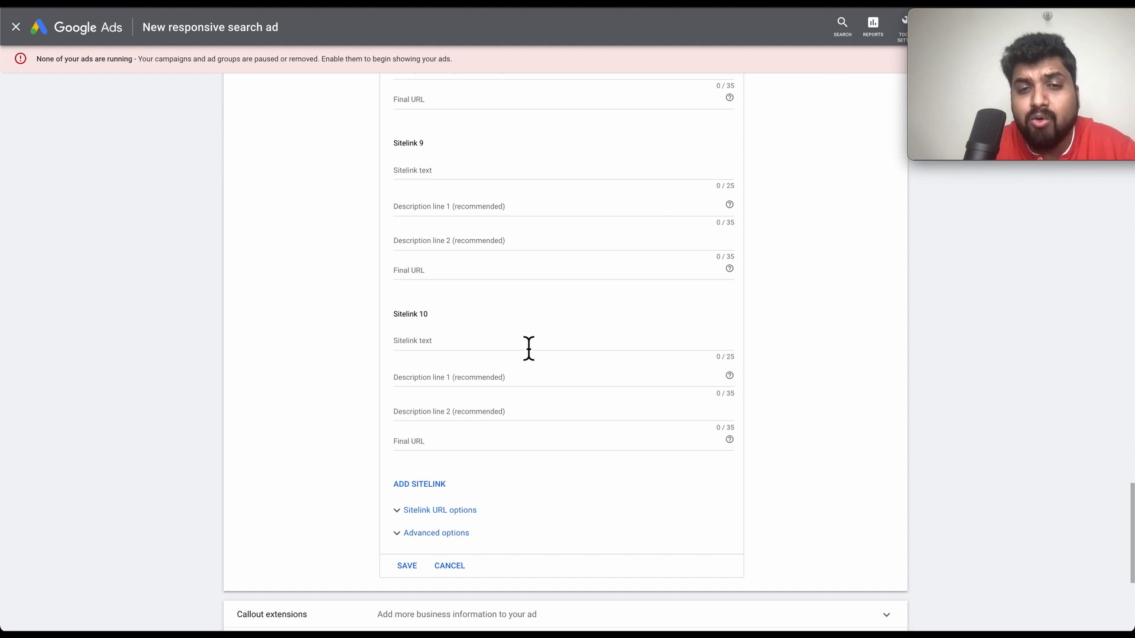
# Step: Go back to Sitelink 1 and go through its sitelink text, two description lines and final URL without filling them in
pyautogui.scroll(4, 504, 420)
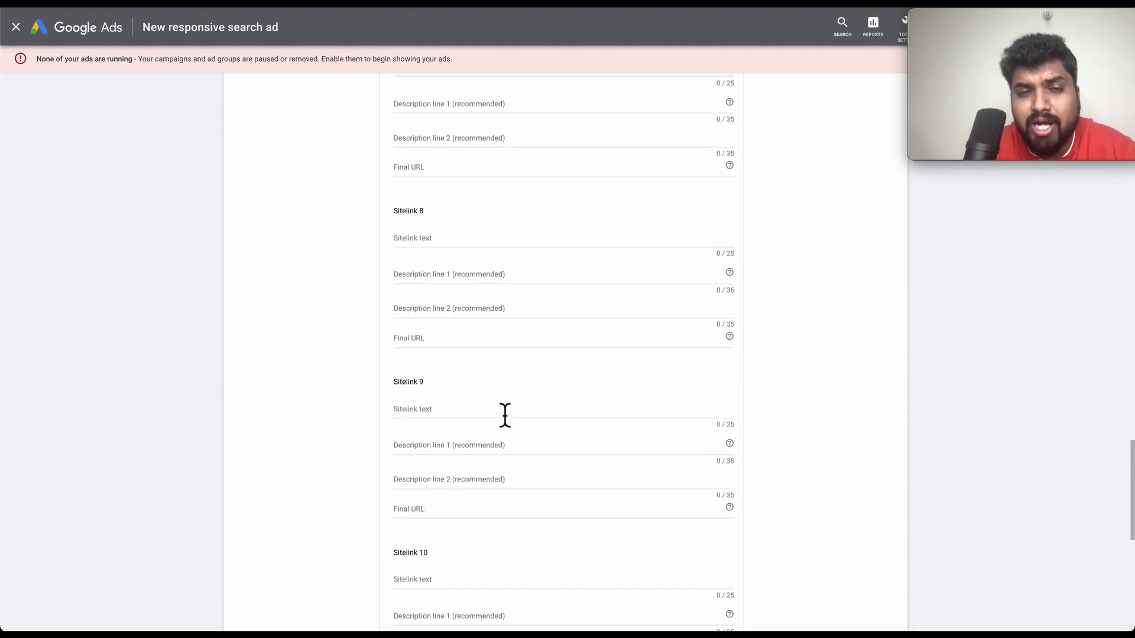
pyautogui.scroll(2, 505, 414)
pyautogui.scroll(8, 505, 412)
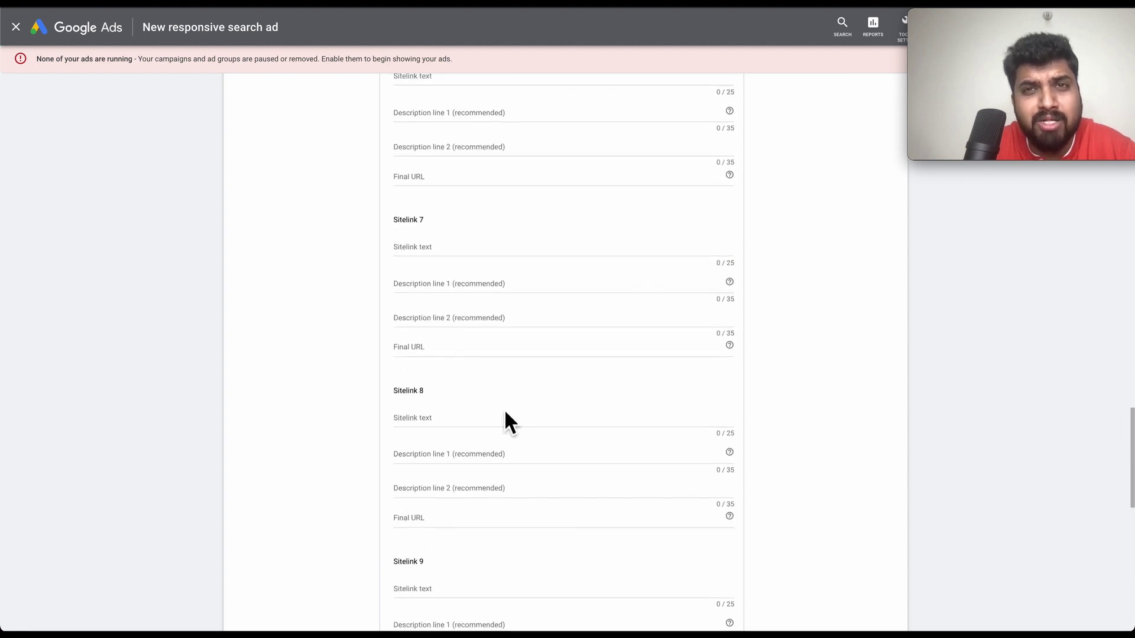
pyautogui.scroll(4, 505, 411)
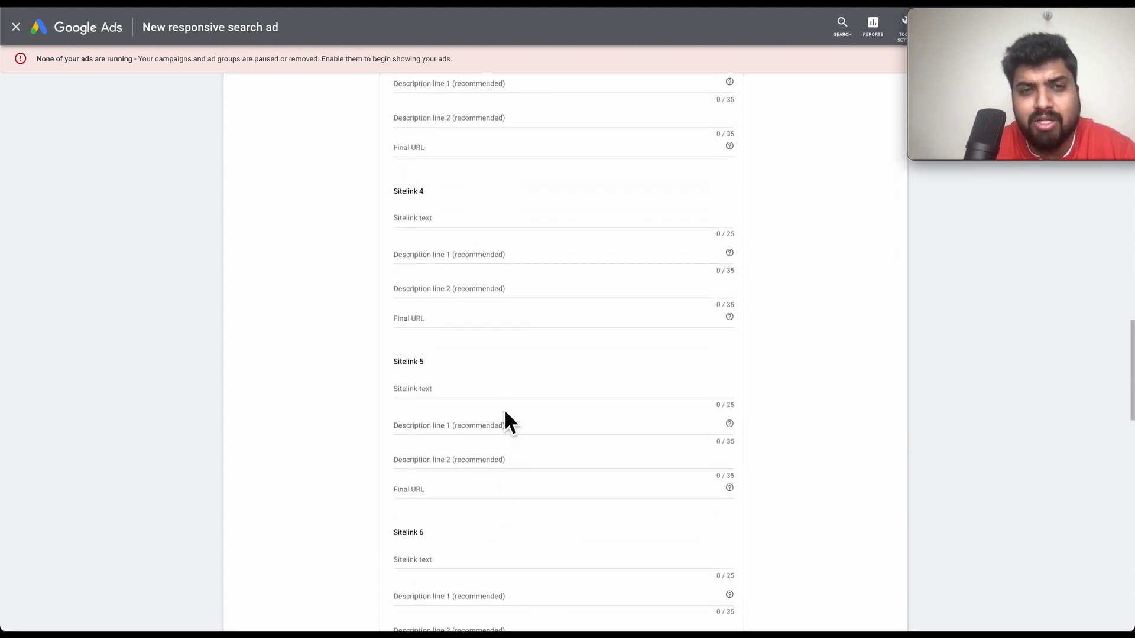
pyautogui.scroll(3, 507, 422)
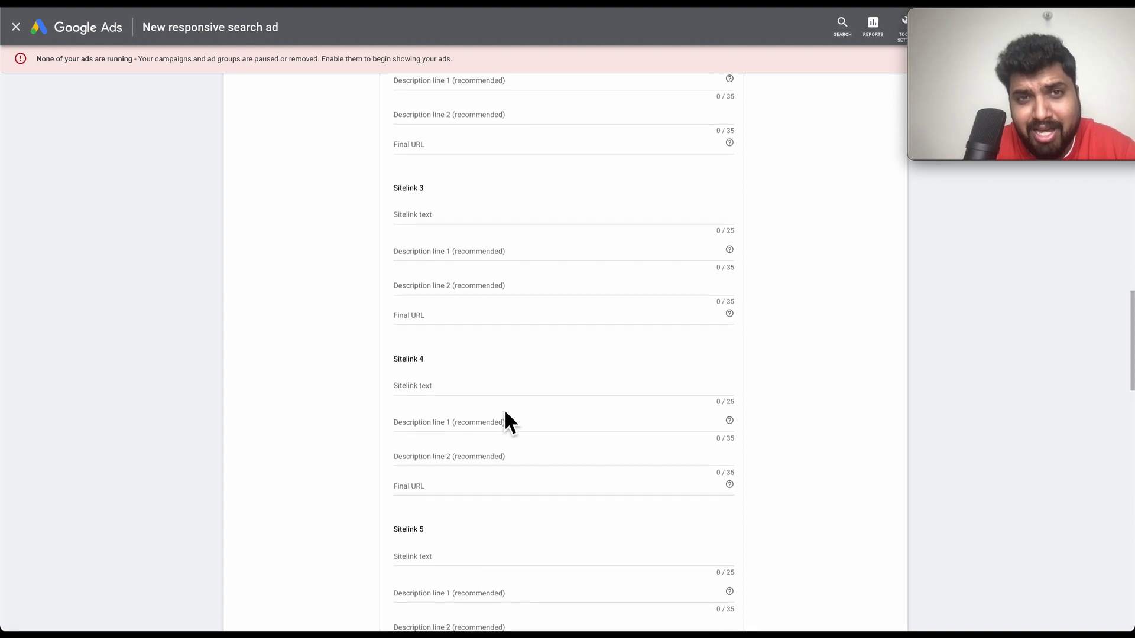
pyautogui.scroll(5, 506, 413)
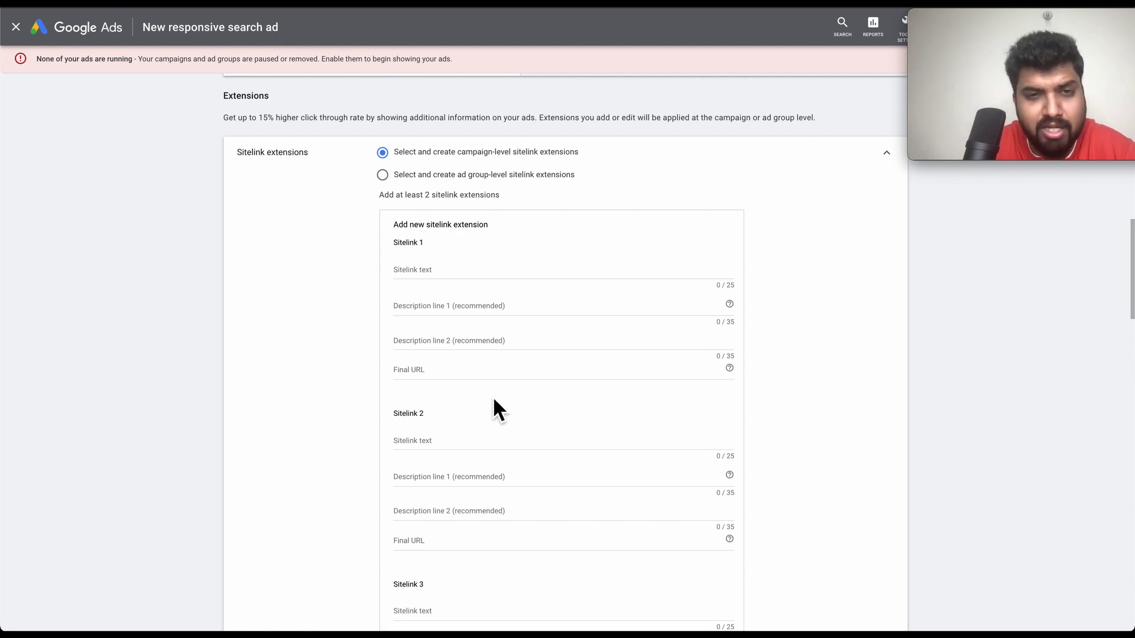
pyautogui.click(447, 274)
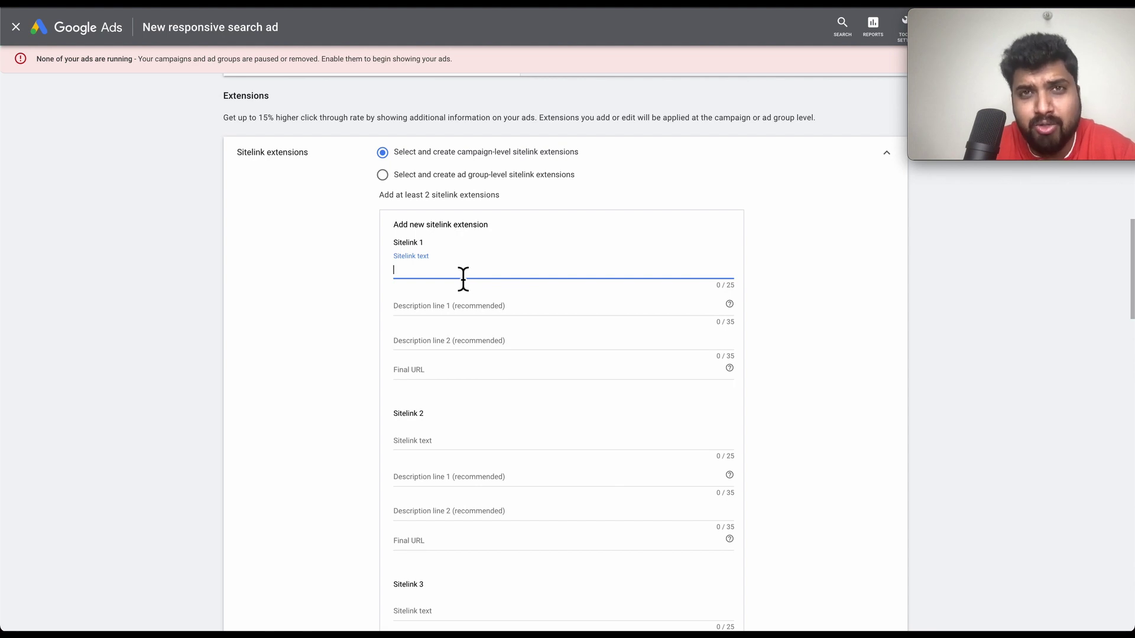
pyautogui.click(460, 306)
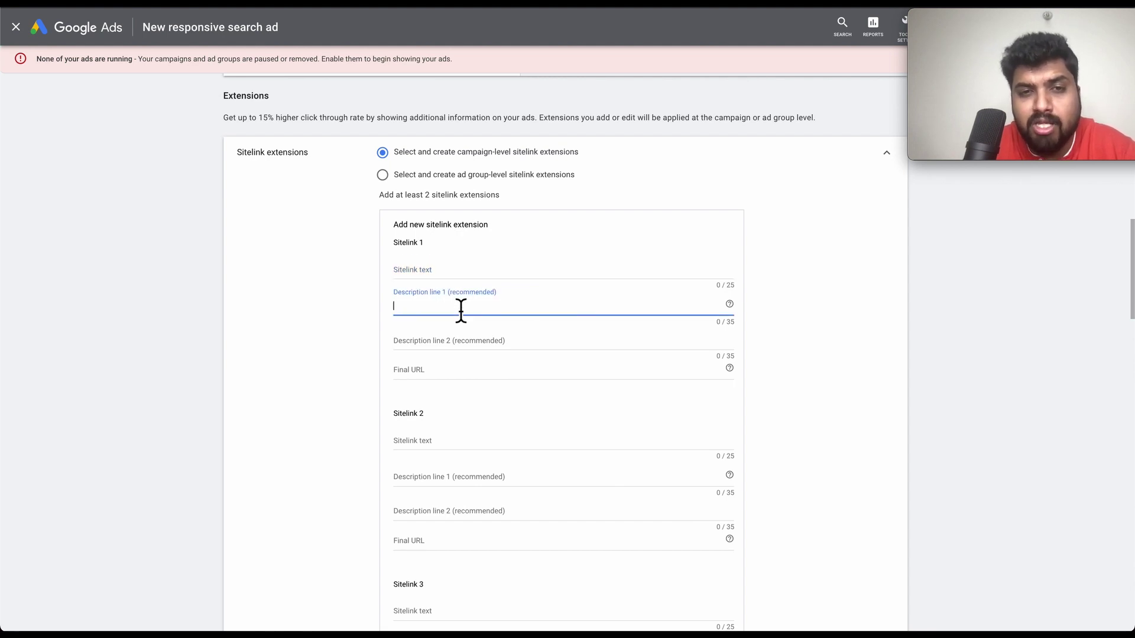
pyautogui.click(454, 343)
pyautogui.click(449, 371)
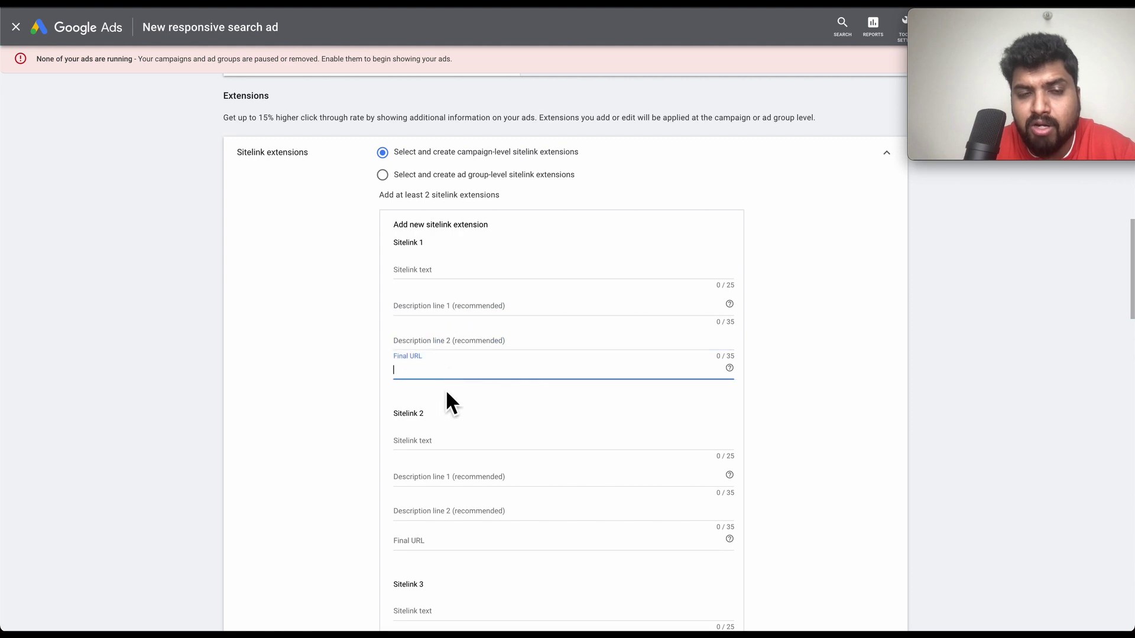
# Step: Expand the callout extensions and their advanced options to examine the device preference and extension scheduling settings
pyautogui.scroll(-1, 446, 429)
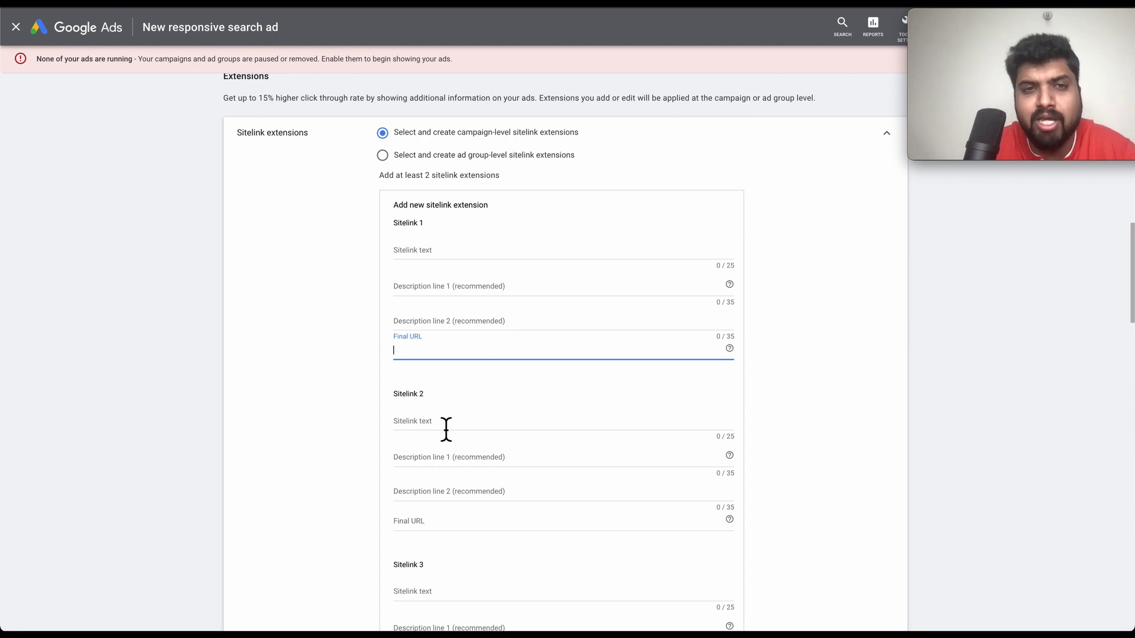
pyautogui.scroll(-10, 445, 429)
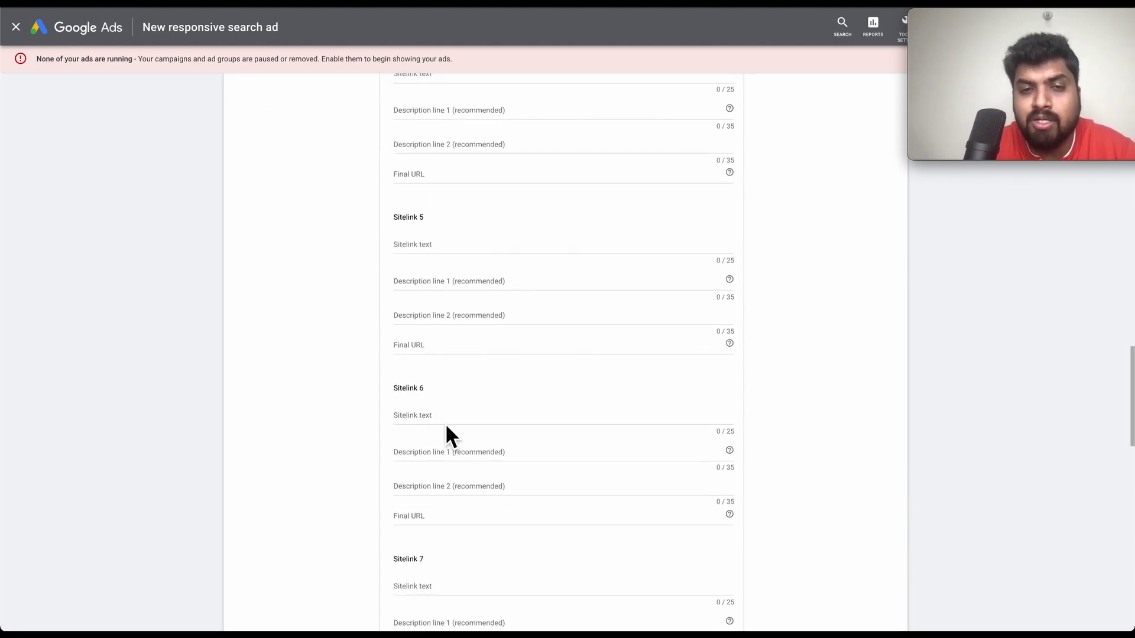
pyautogui.scroll(-15, 447, 427)
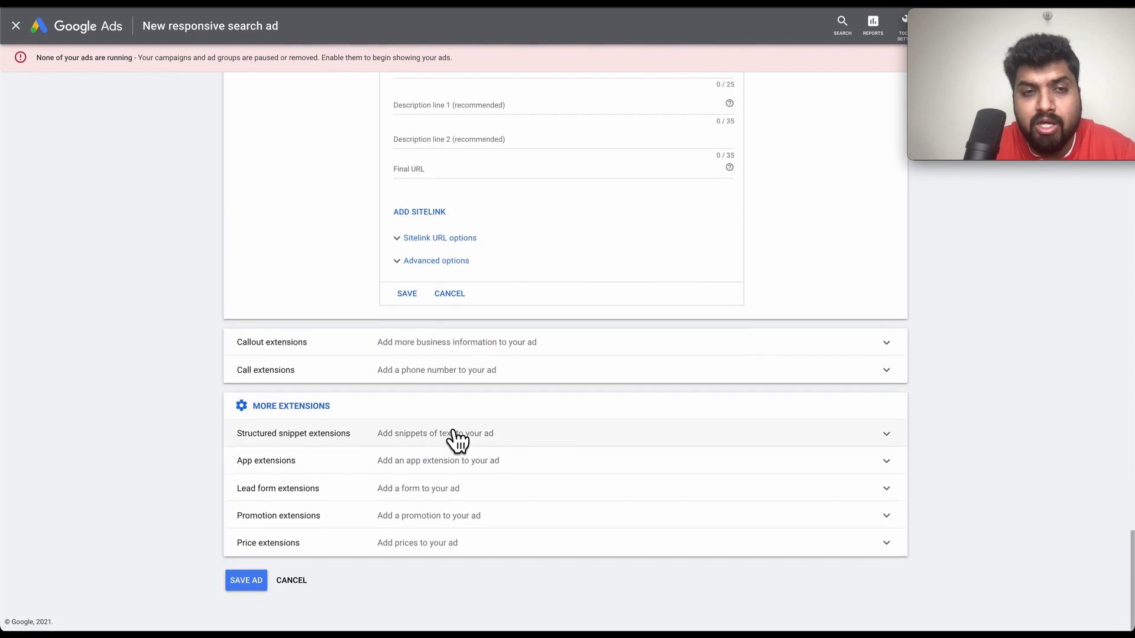
pyautogui.click(559, 344)
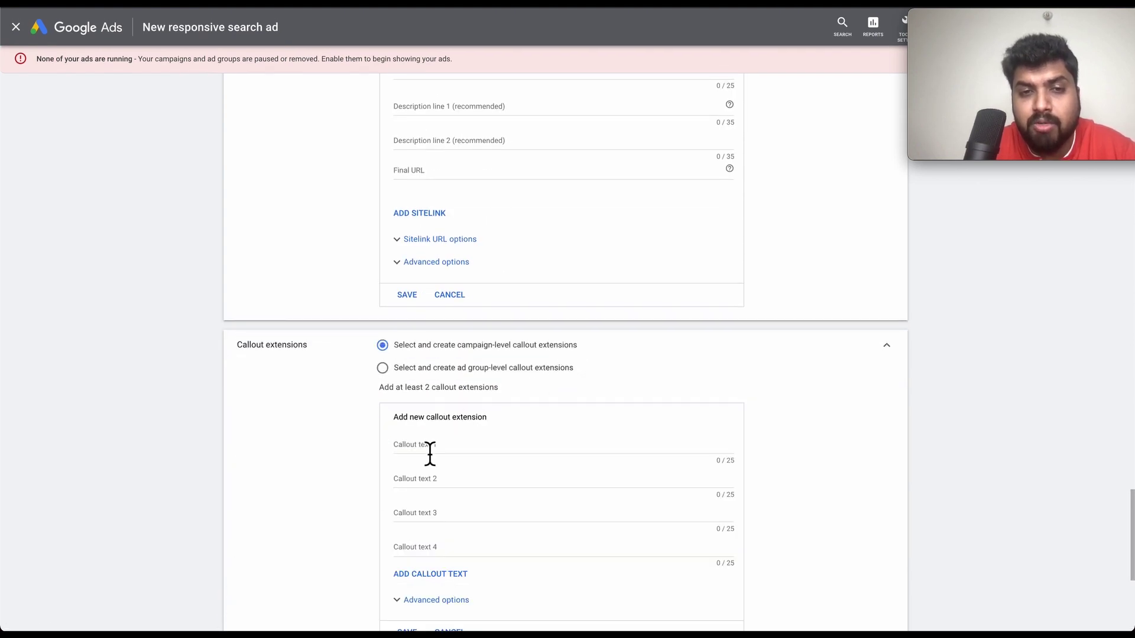
pyautogui.scroll(-3, 385, 494)
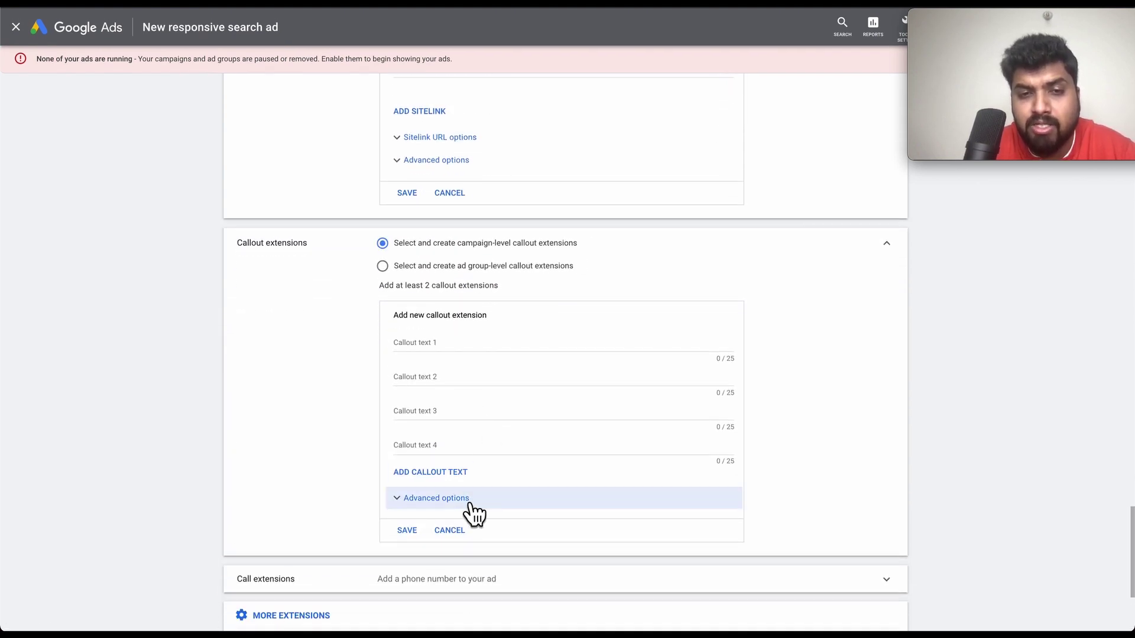
pyautogui.click(470, 502)
pyautogui.scroll(-3, 515, 526)
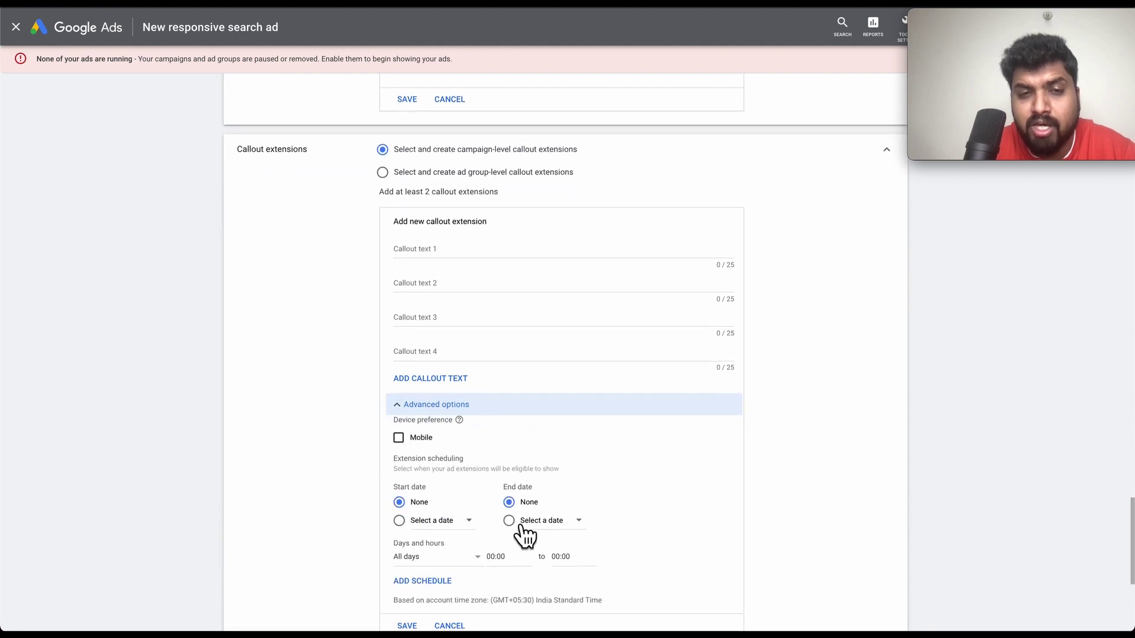
pyautogui.scroll(-1, 488, 526)
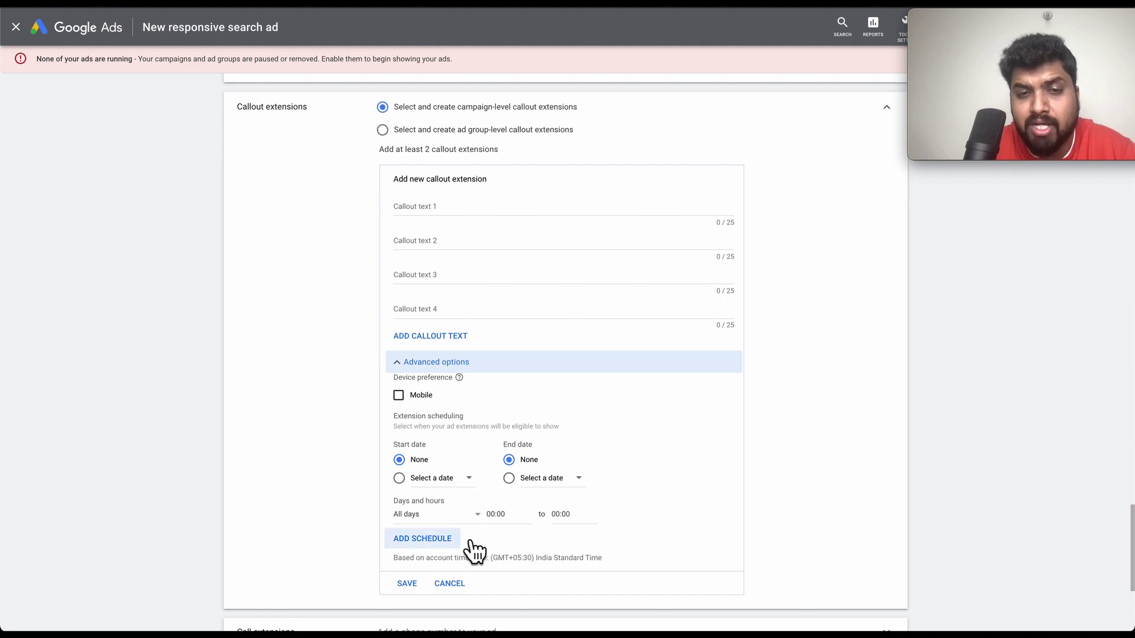
pyautogui.scroll(1, 502, 520)
# Step: Add four more blank callout text fields to the campaign-level callout extensions, making eight in all
pyautogui.click(470, 272)
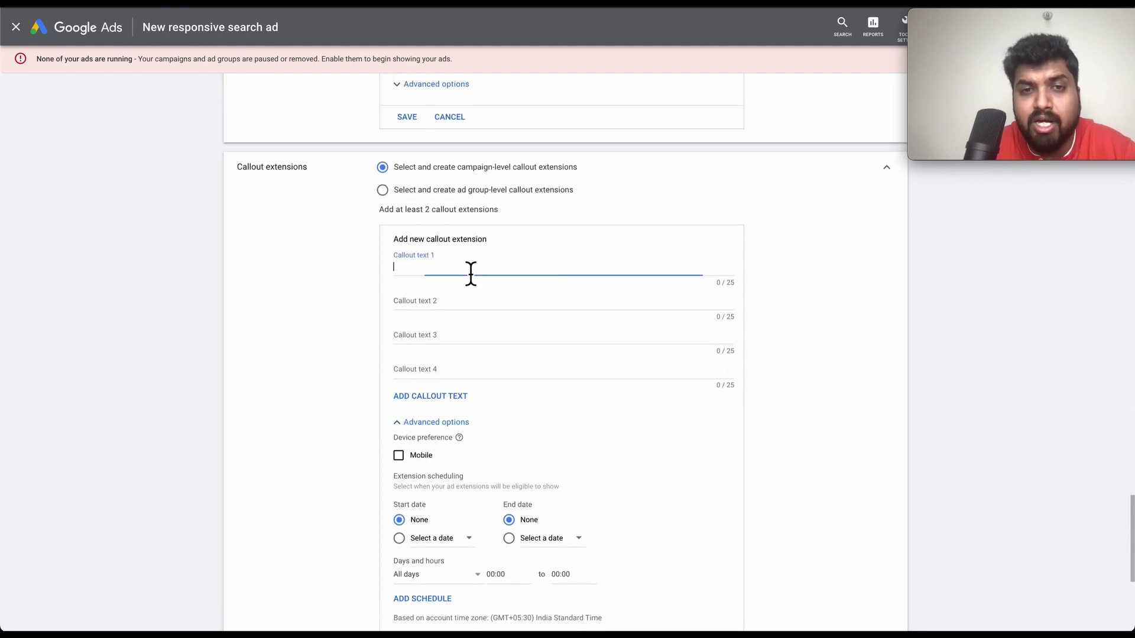
pyautogui.click(434, 397)
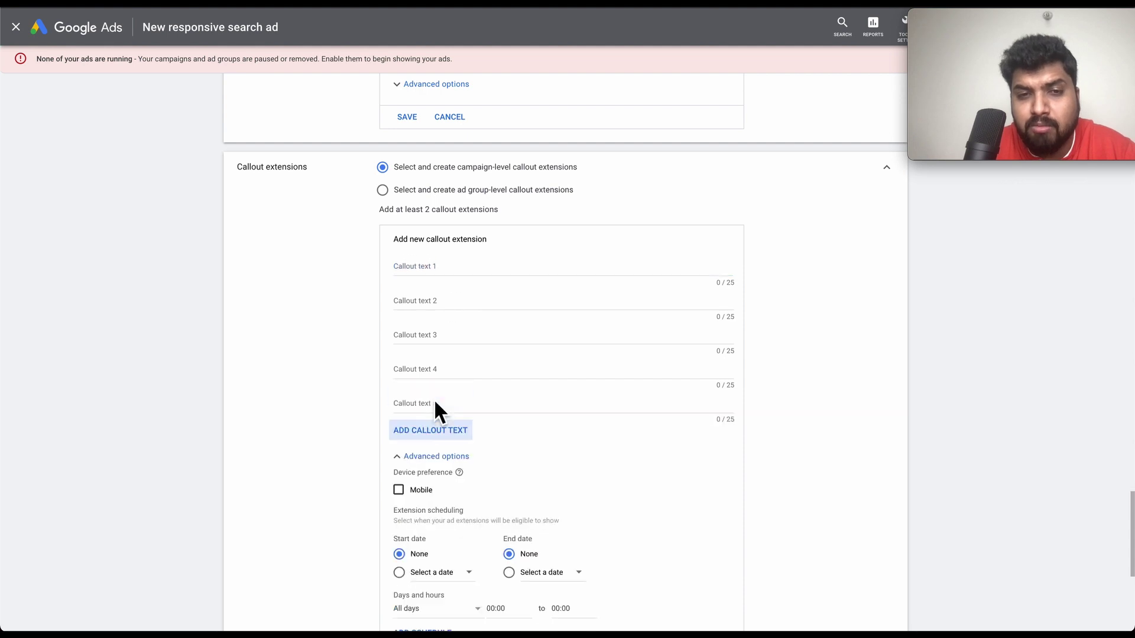
pyautogui.click(444, 430)
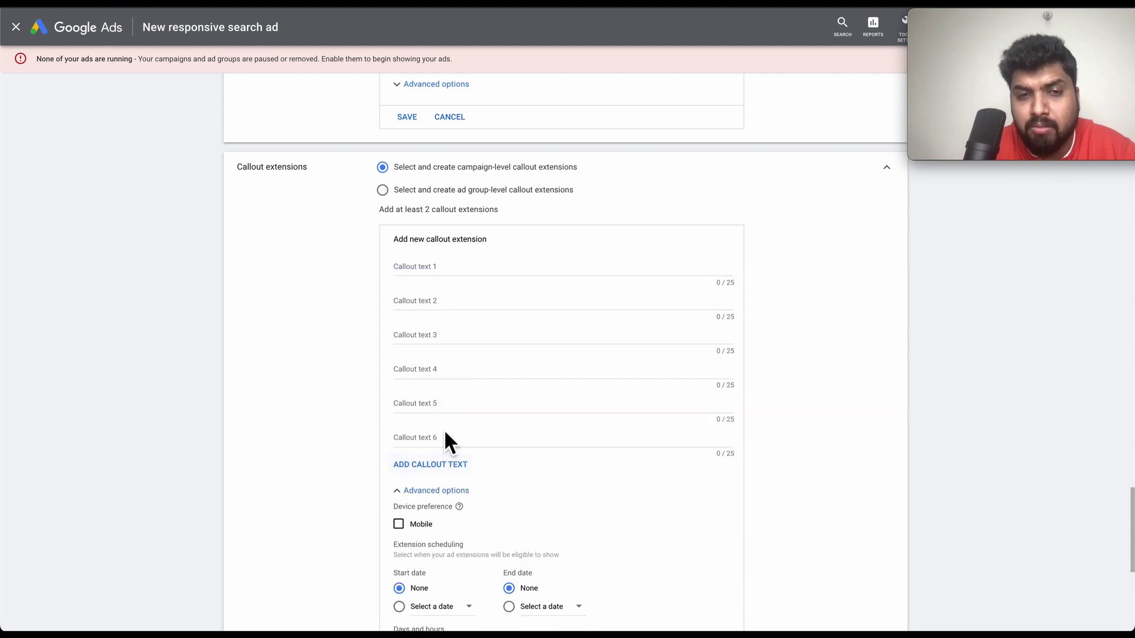
pyautogui.click(451, 464)
pyautogui.click(458, 498)
pyautogui.scroll(-1, 559, 518)
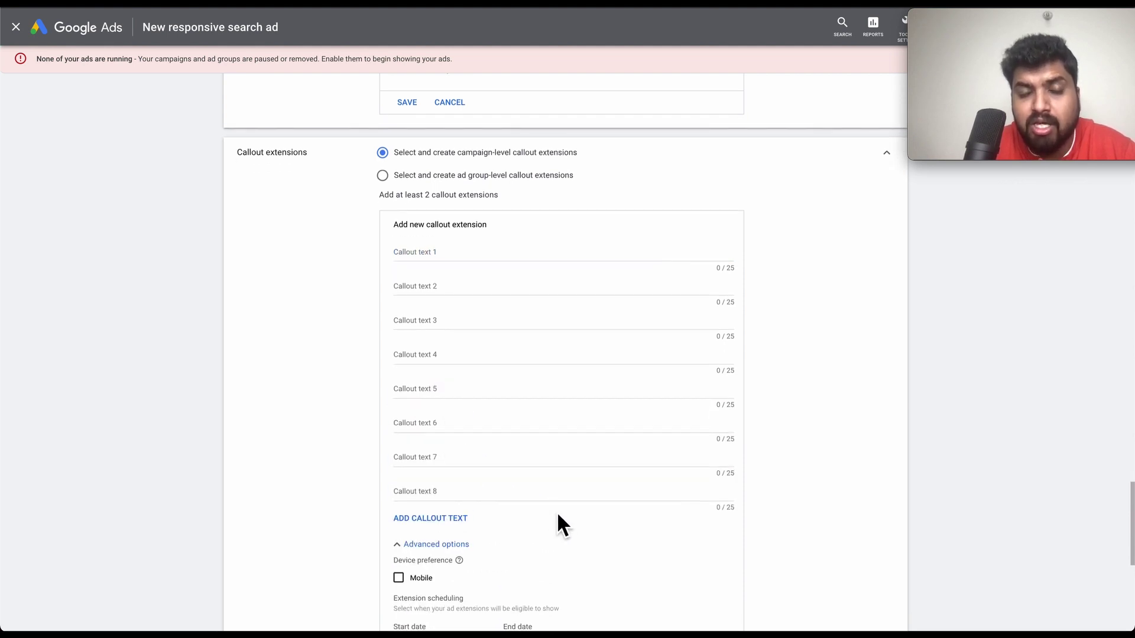
# Step: Look over the callout fields from Callout text 1 to the scheduling options, leaving them empty
pyautogui.click(461, 258)
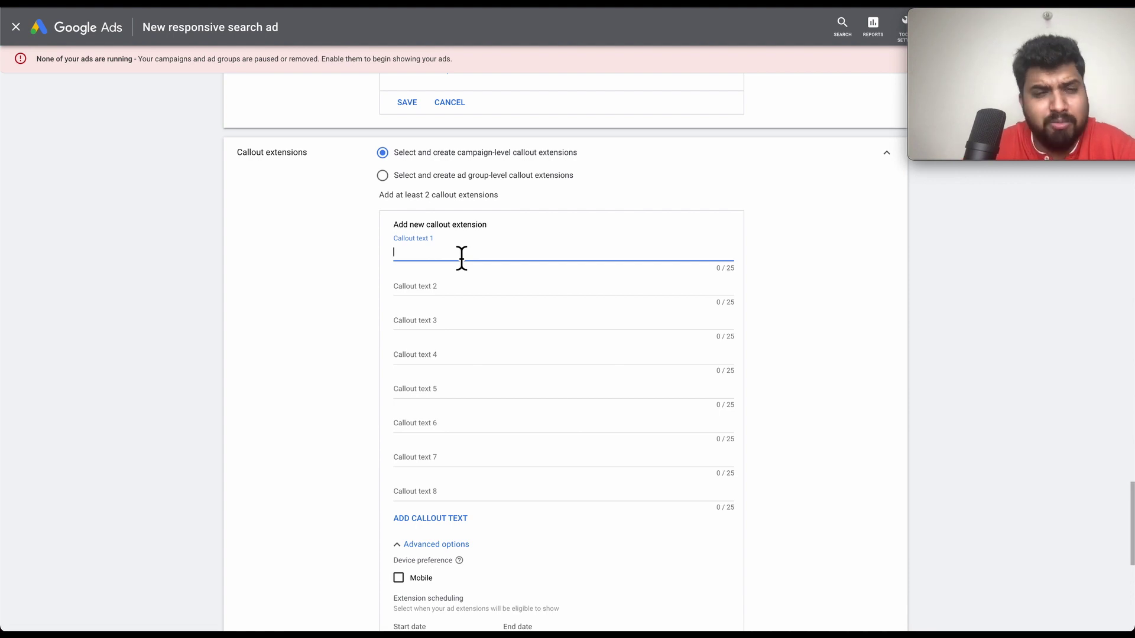
pyautogui.scroll(-1, 496, 290)
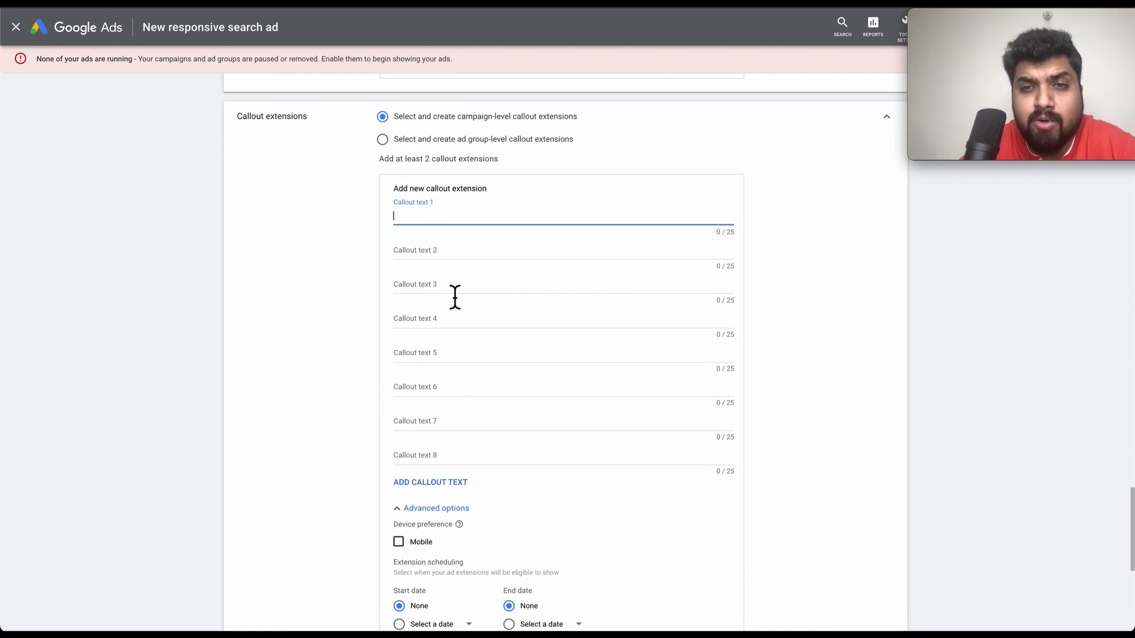
pyautogui.scroll(-3, 463, 347)
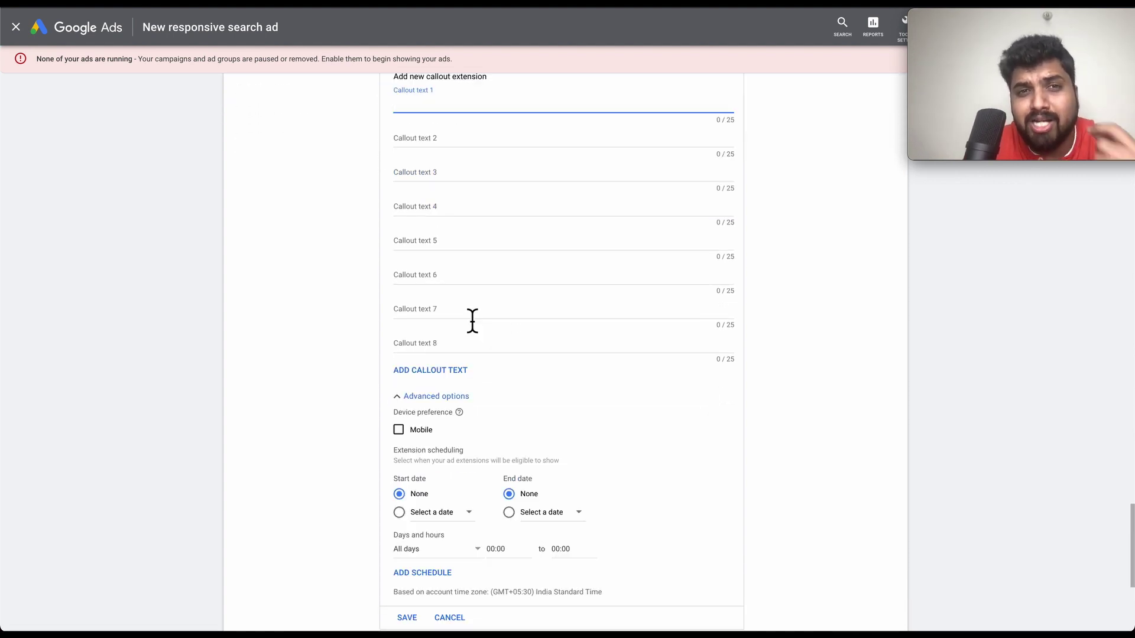
pyautogui.scroll(-1, 494, 307)
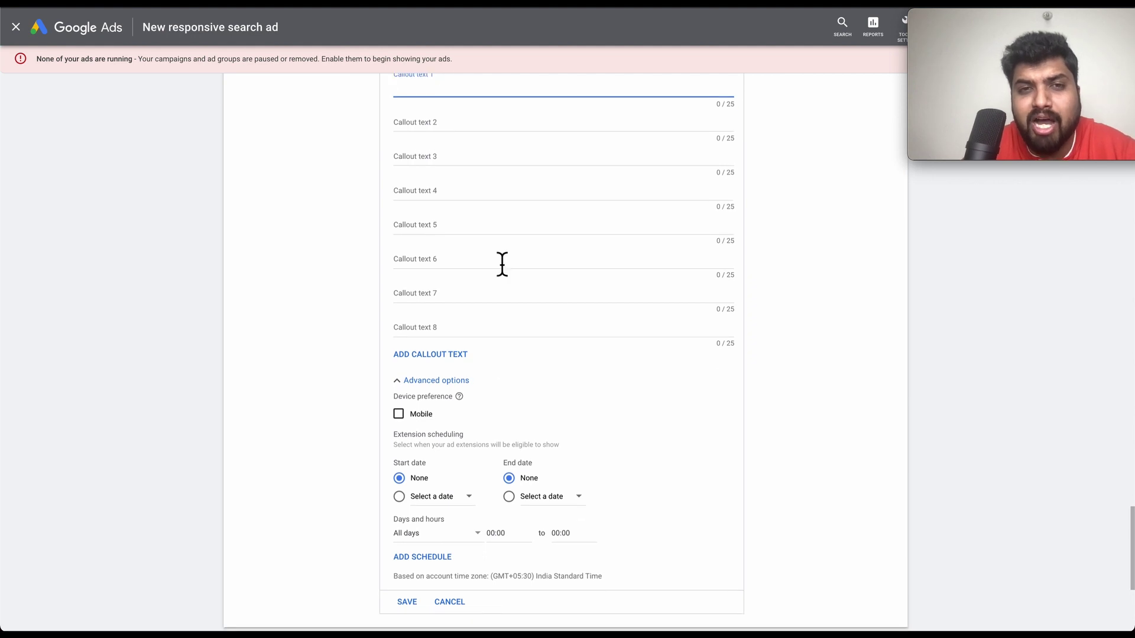
# Step: Expand the call extensions and look at the country, phone number and conversion action settings without filling them in
pyautogui.scroll(-8, 501, 237)
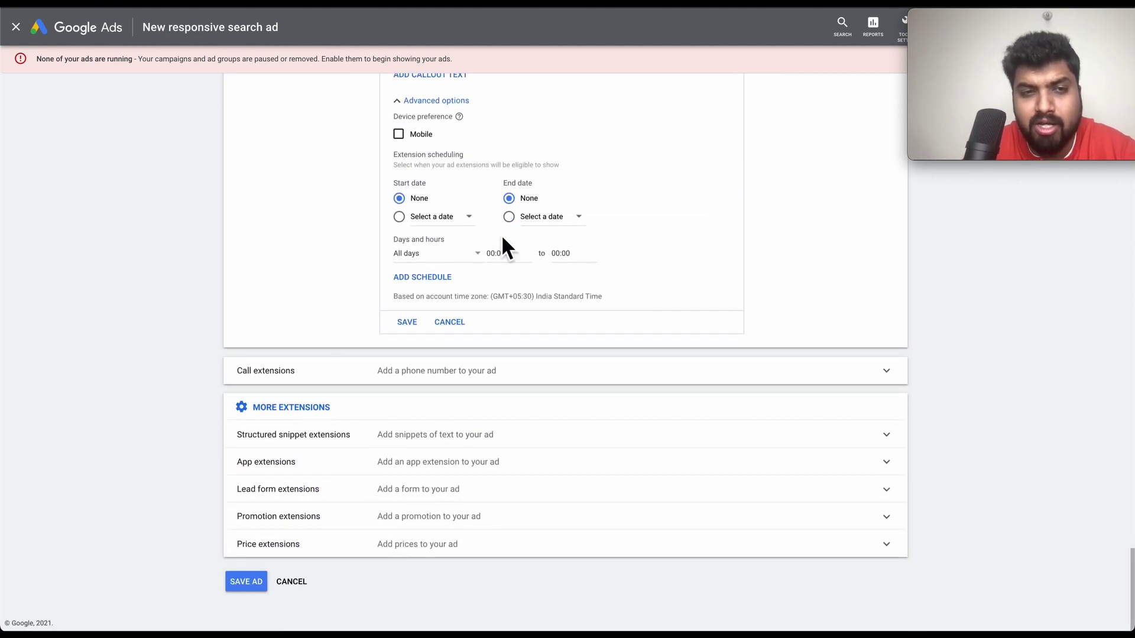
pyautogui.click(545, 378)
pyautogui.scroll(-1, 524, 413)
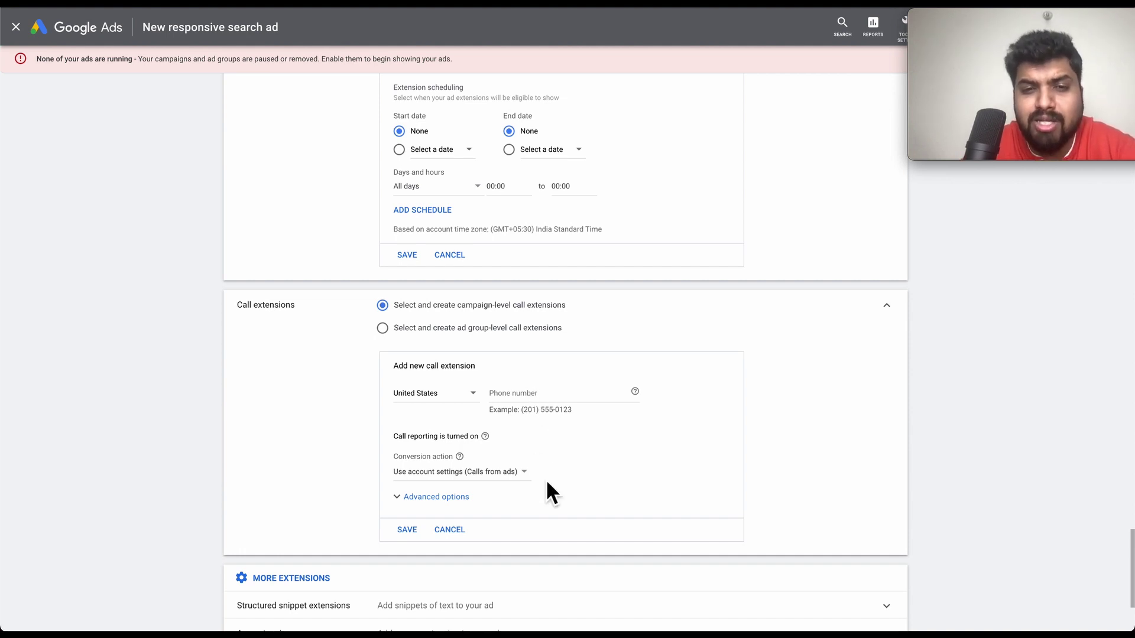
pyautogui.scroll(-3, 547, 483)
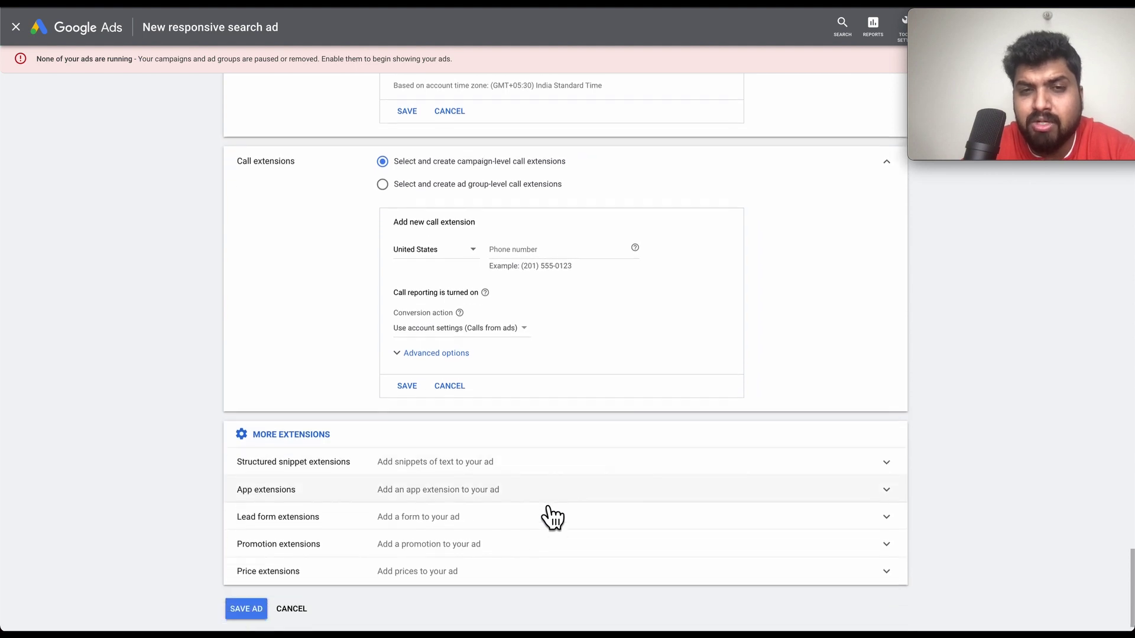
# Step: Expand the structured snippet extensions and look at the header and value fields of the new campaign-level snippet
pyautogui.scroll(-1, 553, 518)
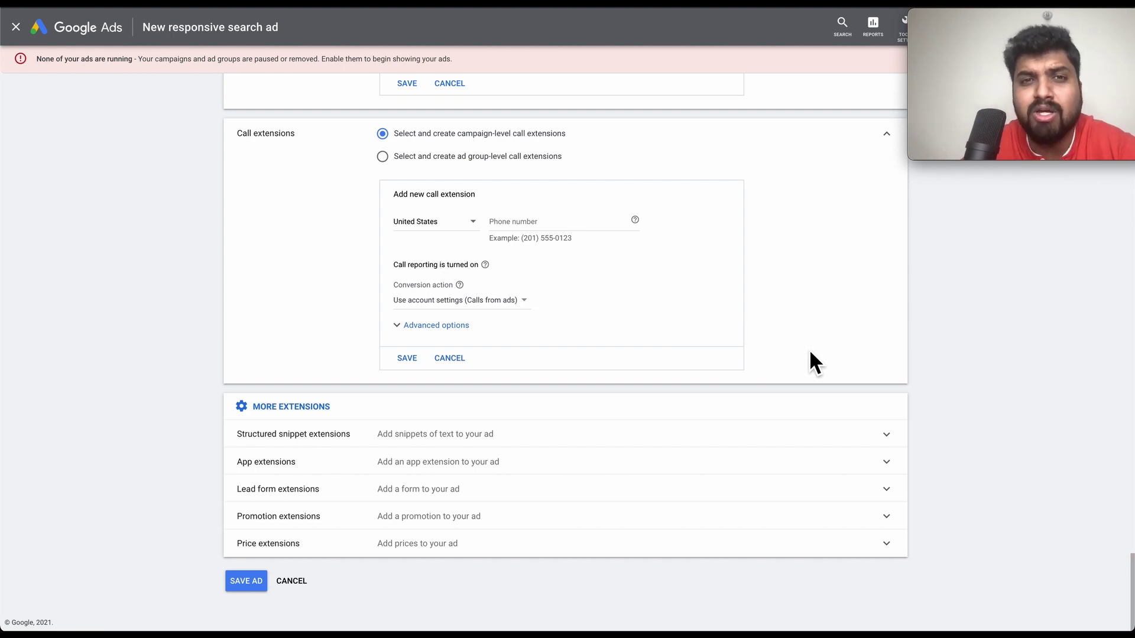
pyautogui.click(552, 442)
pyautogui.scroll(-1, 549, 472)
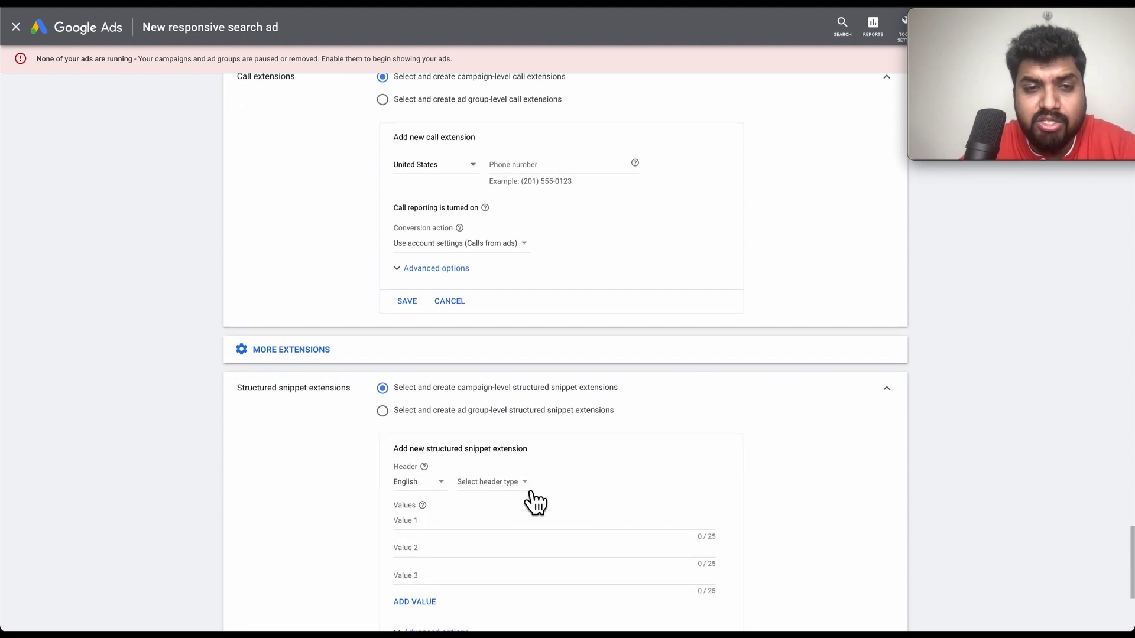
pyautogui.scroll(-2, 532, 499)
pyautogui.scroll(-1, 520, 416)
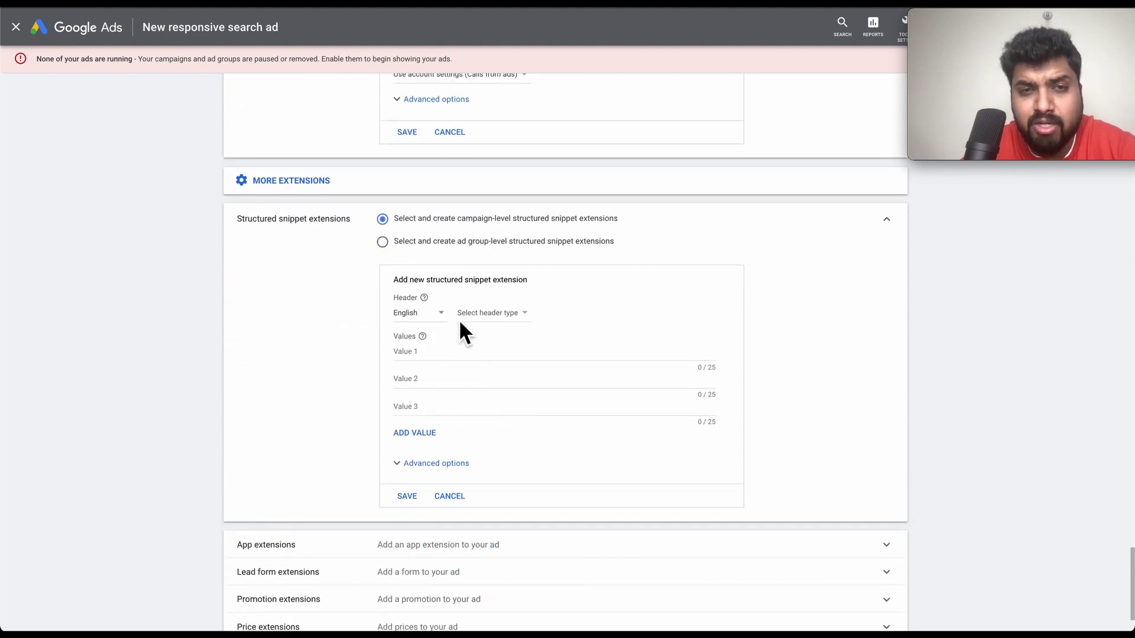
pyautogui.click(458, 358)
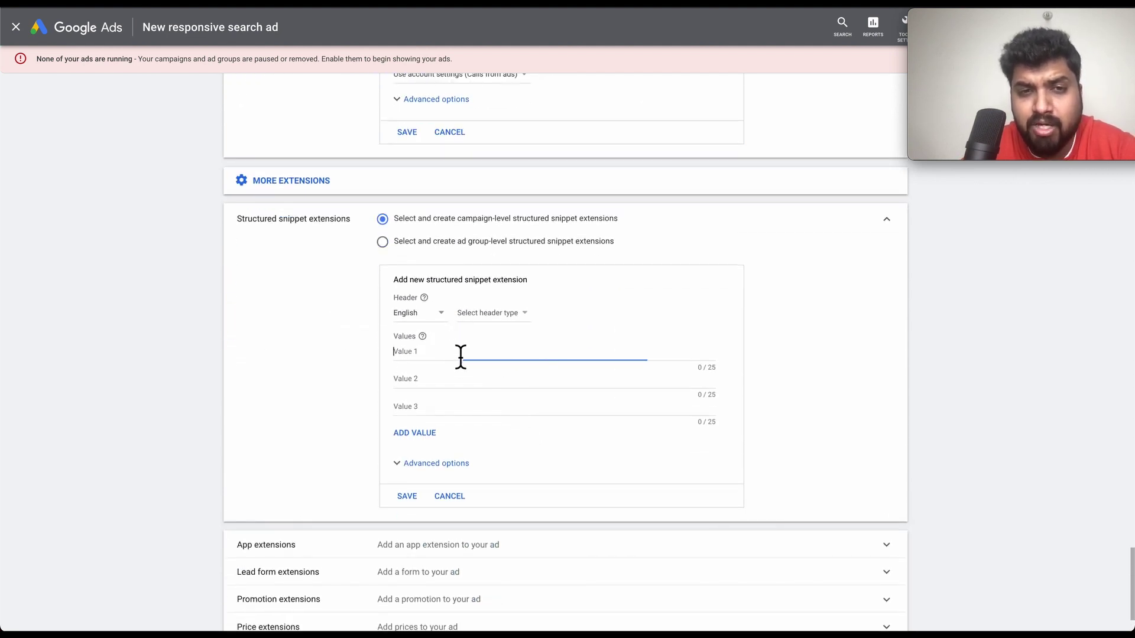
# Step: Browse the header types for the new structured snippet extension and choose Types
pyautogui.click(498, 324)
pyautogui.scroll(-1, 547, 459)
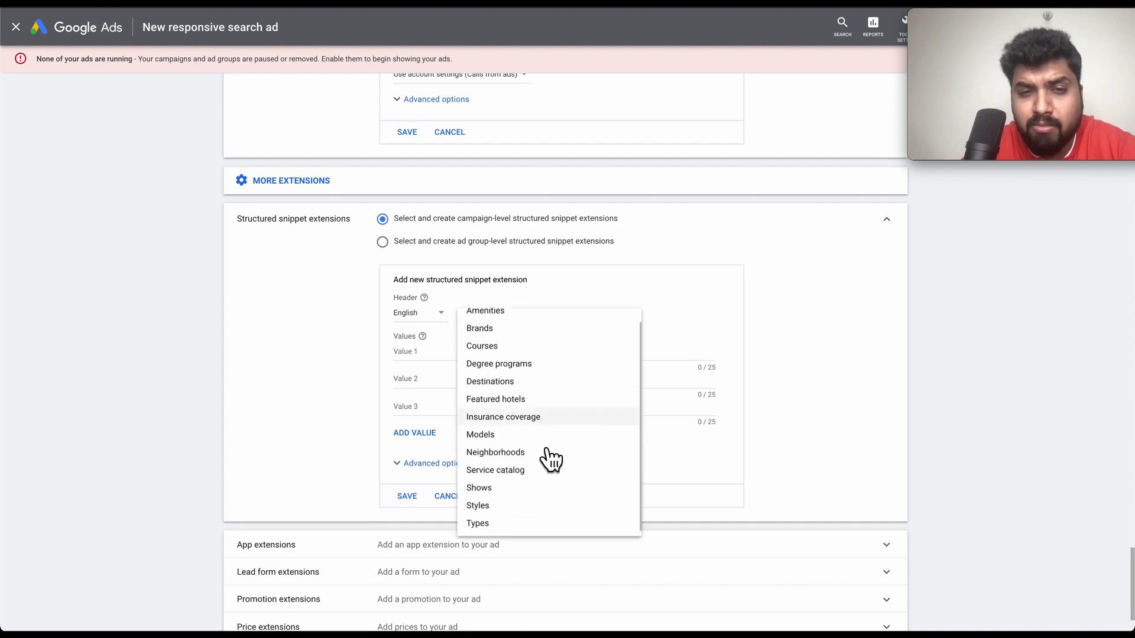
pyautogui.scroll(1, 557, 386)
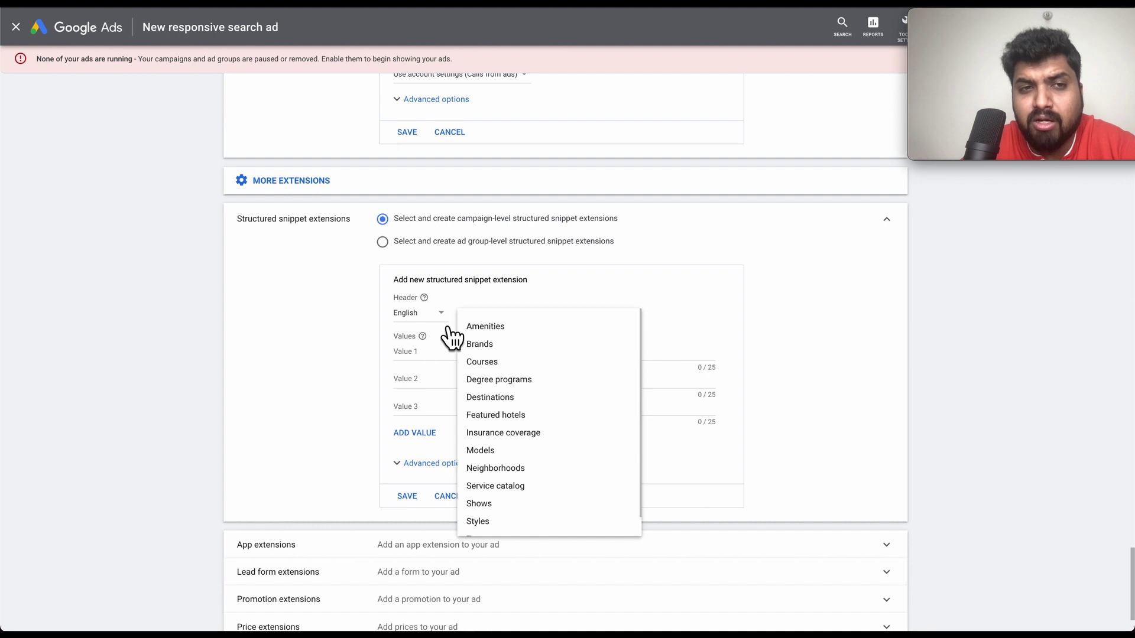
pyautogui.scroll(-1, 553, 414)
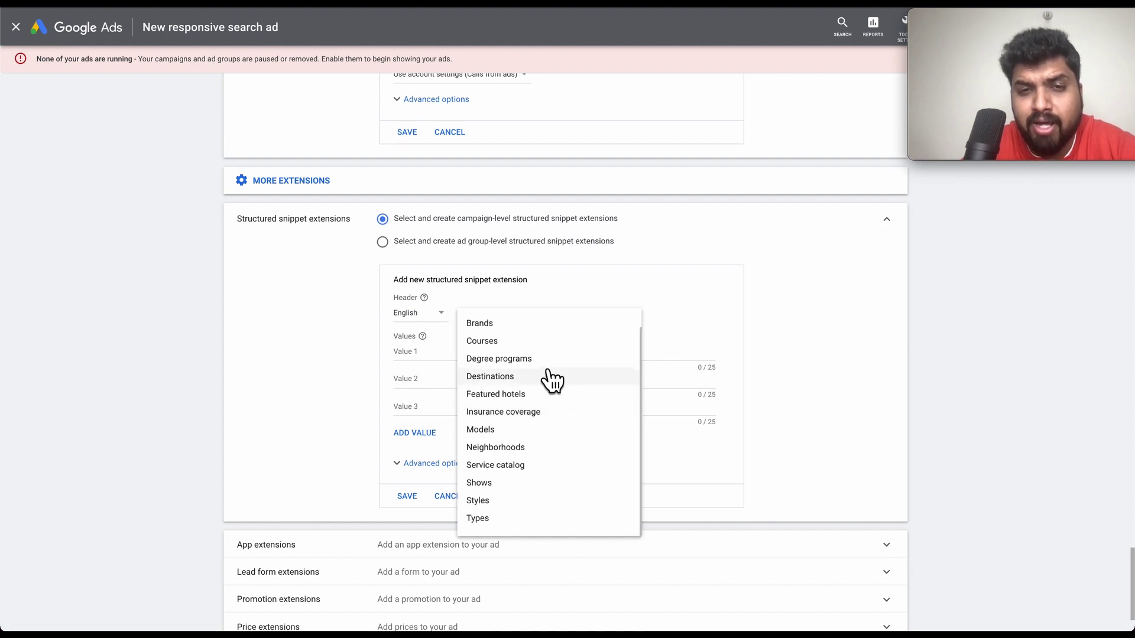
pyautogui.scroll(1, 541, 342)
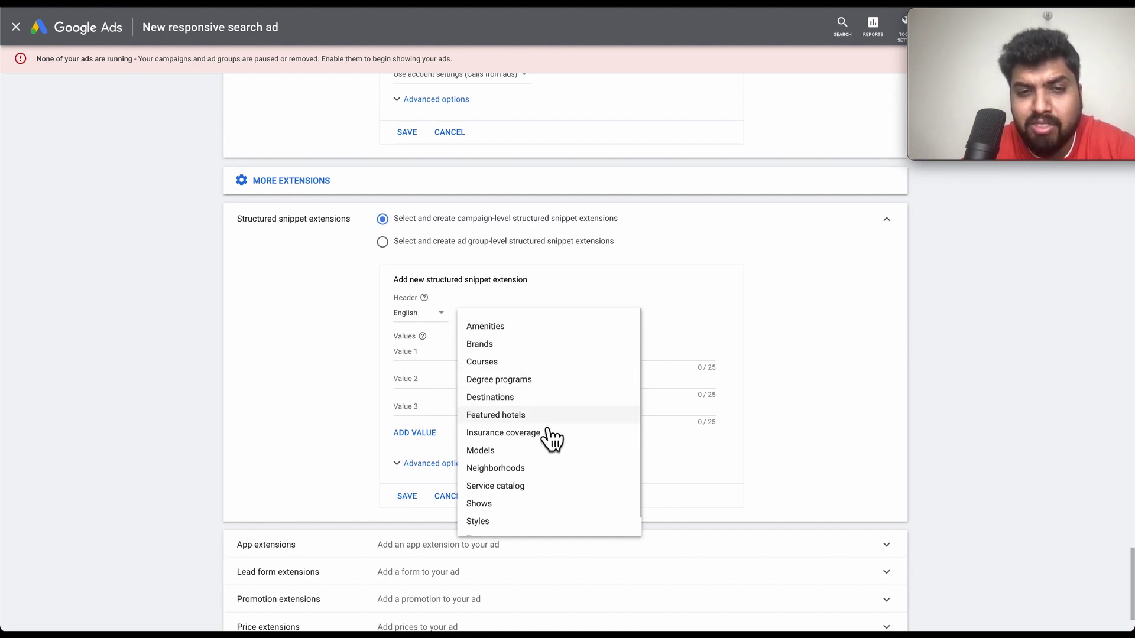
pyautogui.scroll(-1, 547, 479)
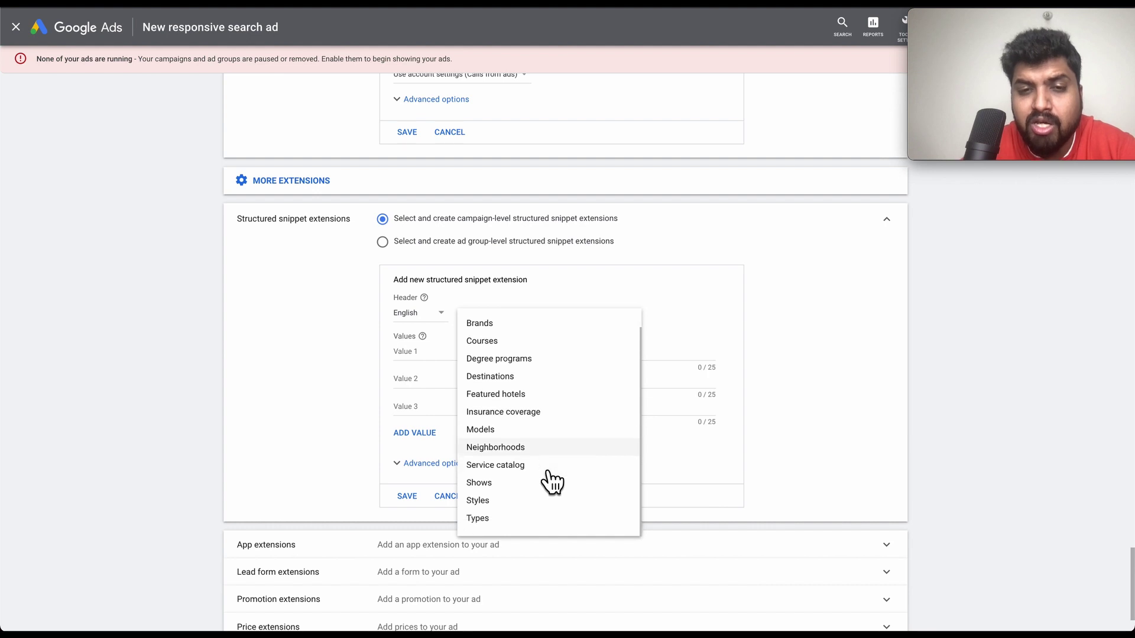
pyautogui.click(518, 523)
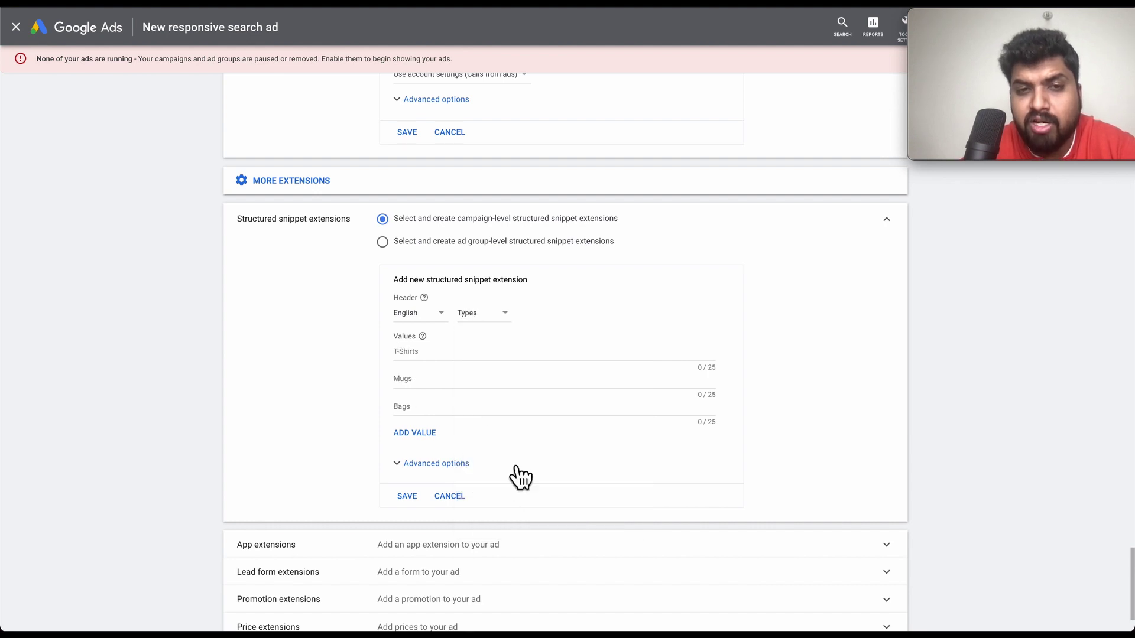
# Step: Set the structured snippet header type to Courses and look over the list of header types again
pyautogui.click(507, 319)
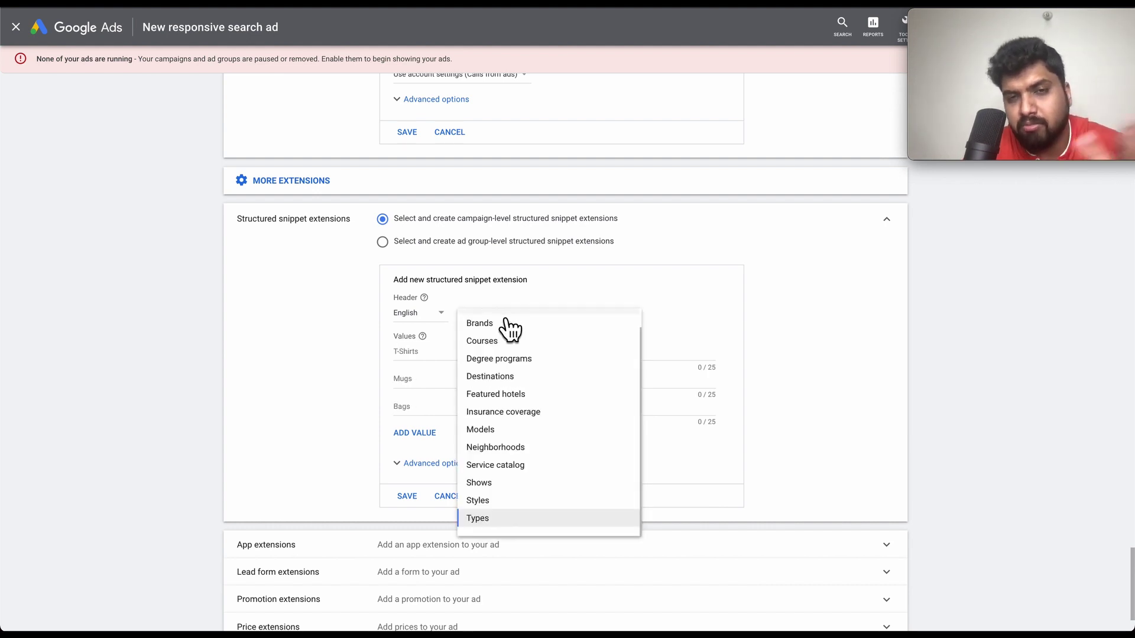
pyautogui.click(516, 340)
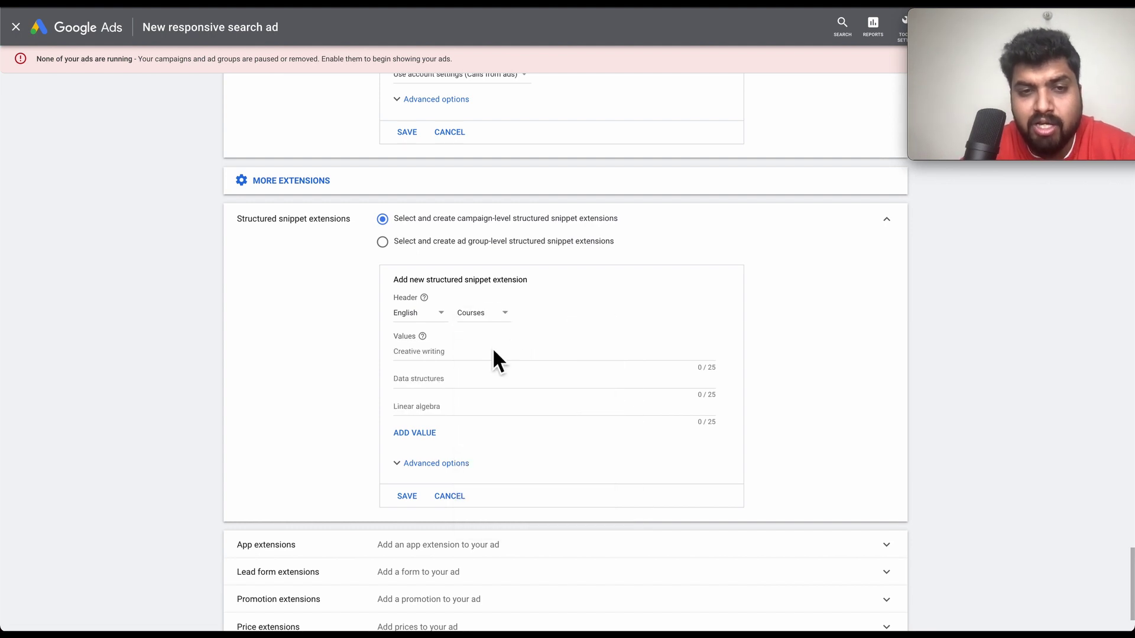
pyautogui.click(503, 319)
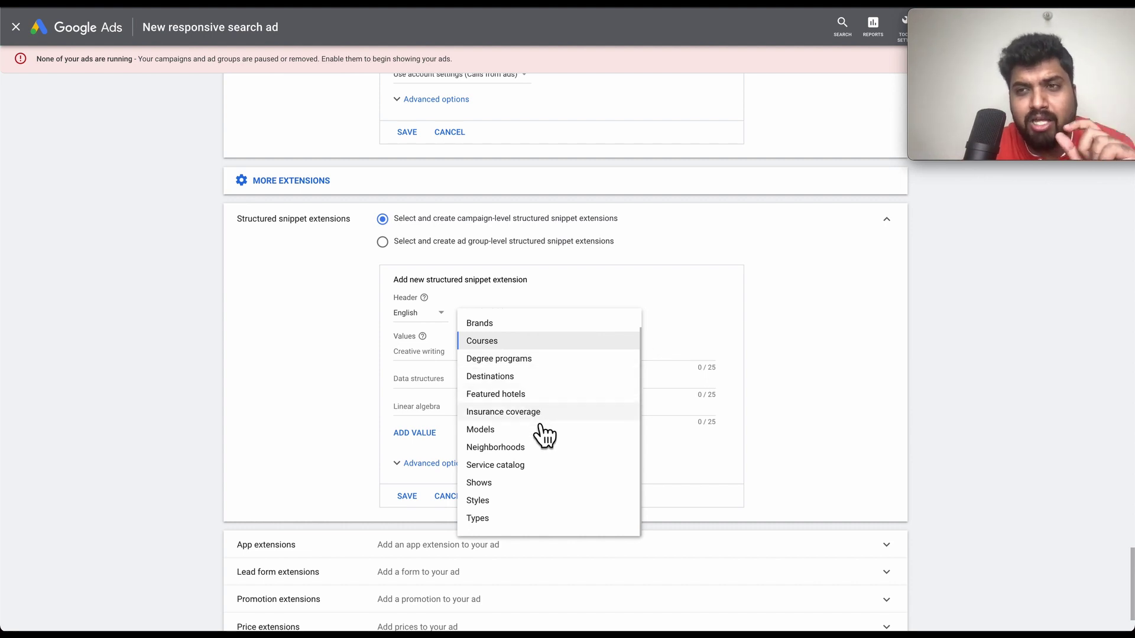
# Step: Expand the structured snippet's advanced options and switch its start date to Select a date without picking a day
pyautogui.click(438, 470)
pyautogui.scroll(-2, 574, 508)
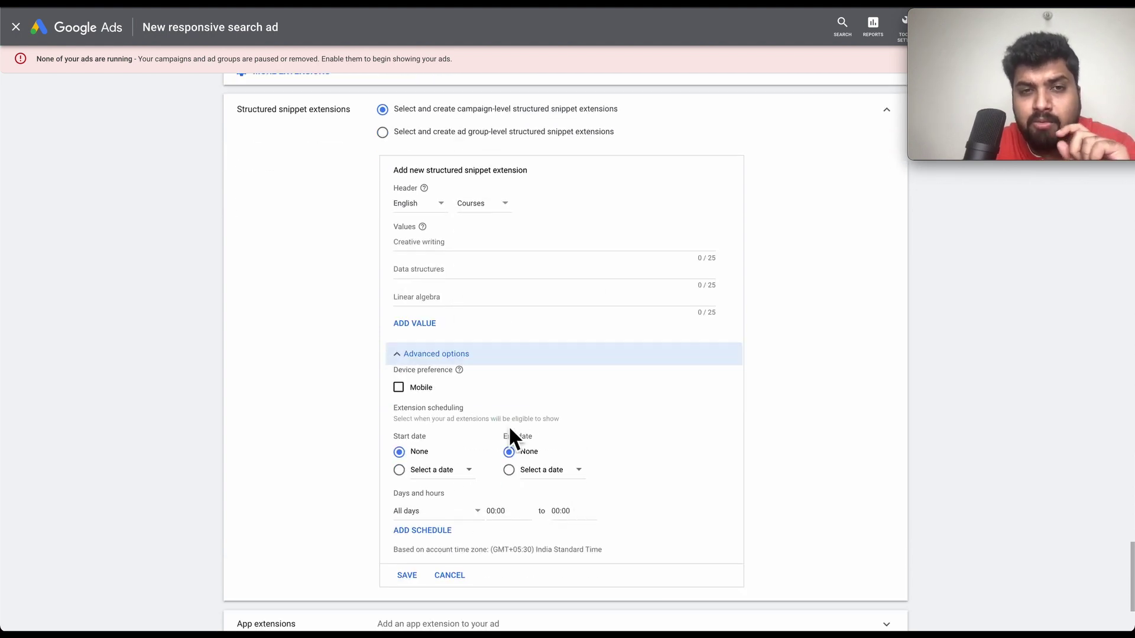
pyautogui.scroll(-1, 498, 427)
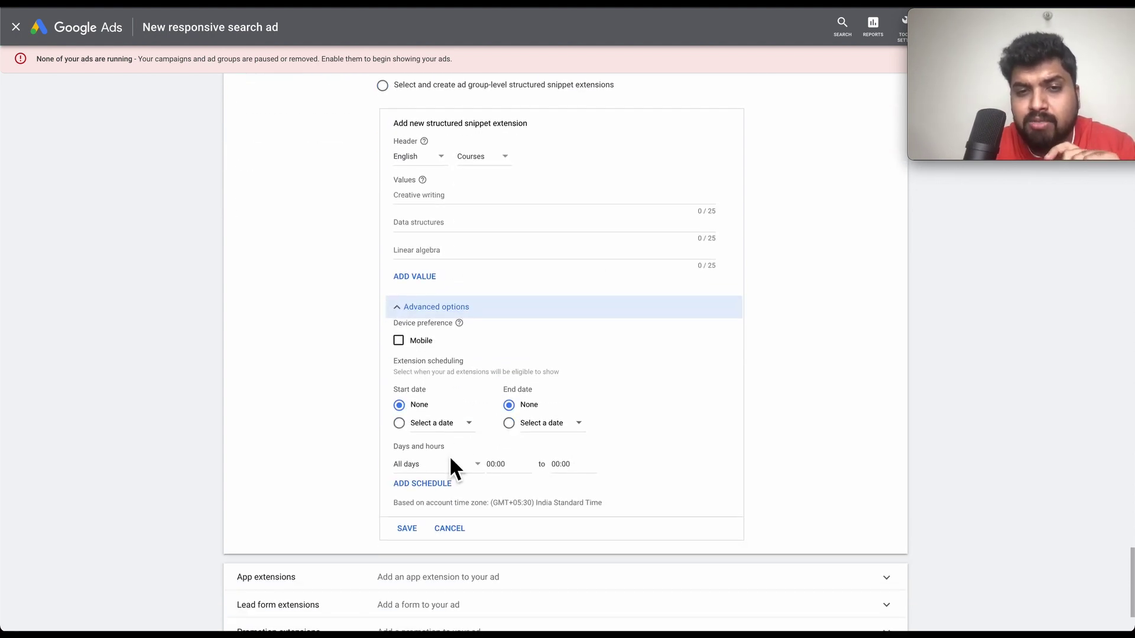
pyautogui.scroll(-2, 458, 470)
pyautogui.scroll(-1, 455, 462)
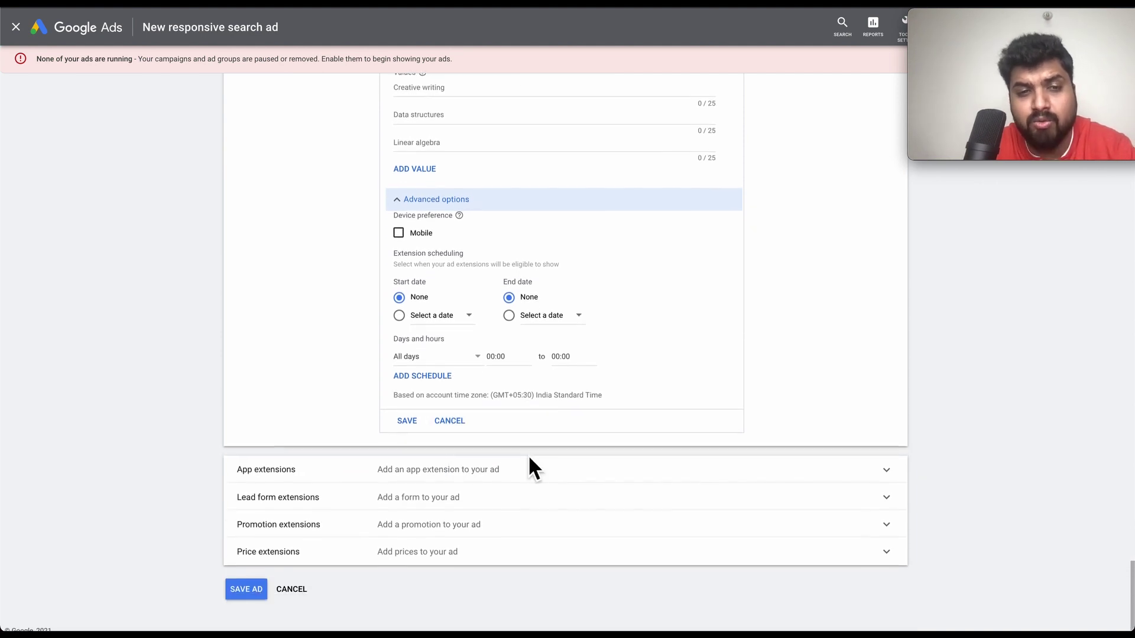
pyautogui.scroll(-1, 532, 465)
pyautogui.click(473, 318)
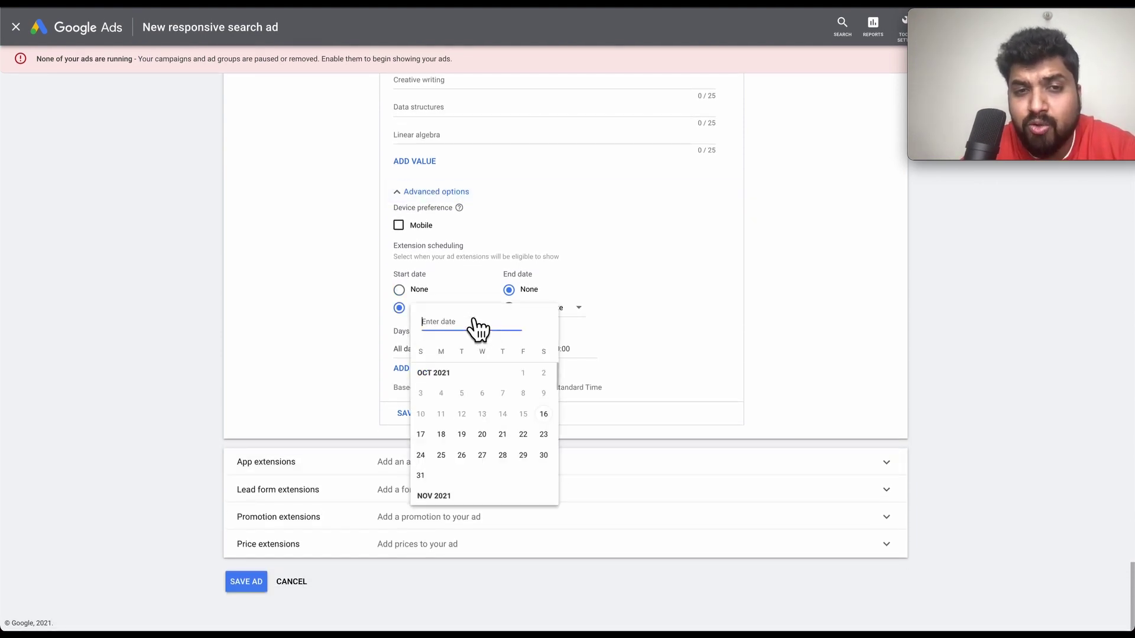
pyautogui.click(675, 339)
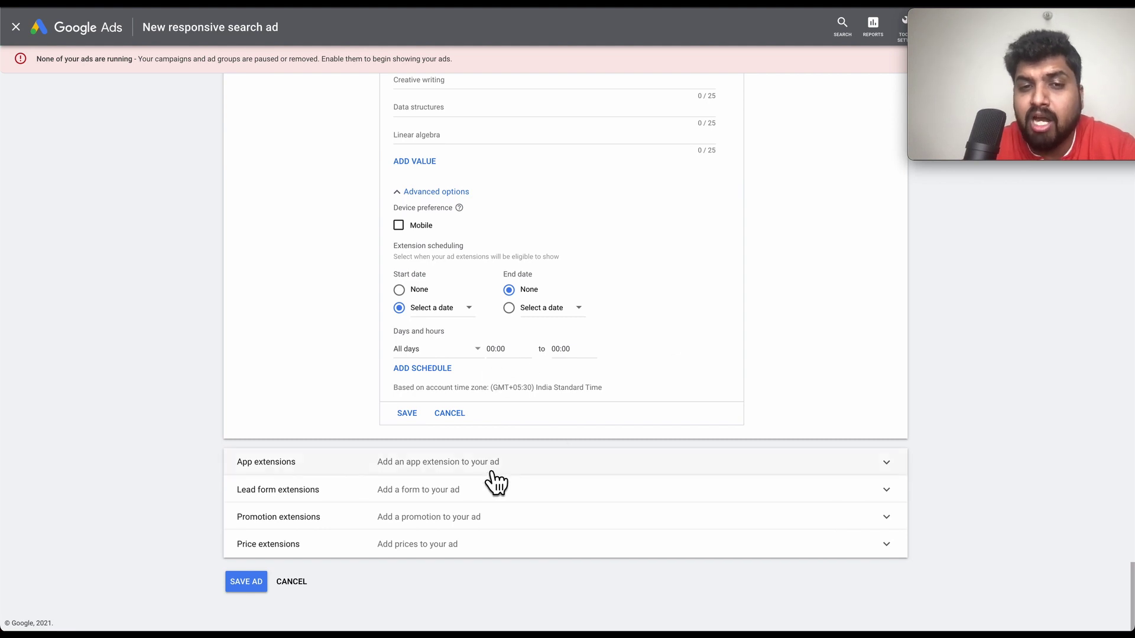
# Step: Expand the app extensions and look at the mobile platform, app lookup and device preference settings
pyautogui.click(528, 472)
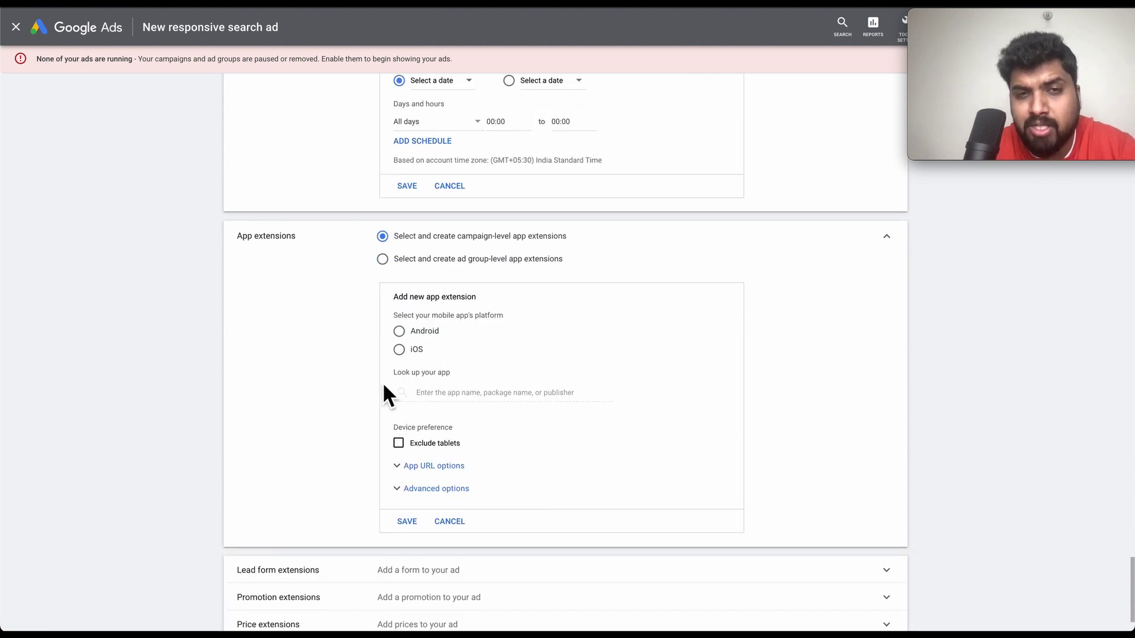
pyautogui.scroll(-1, 383, 385)
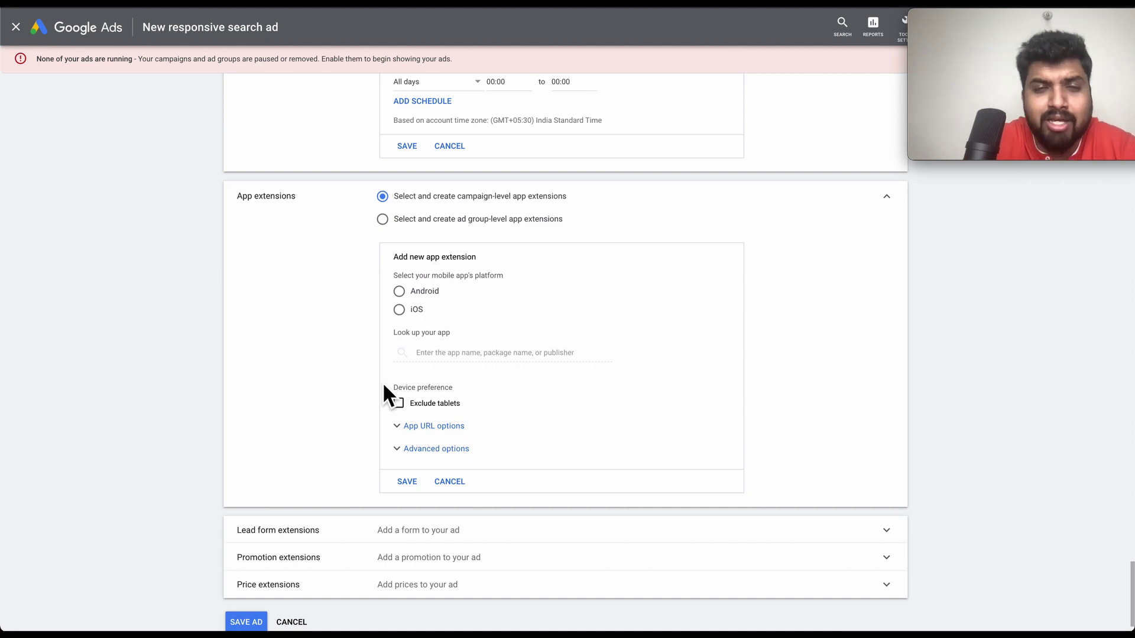
pyautogui.scroll(-1, 383, 387)
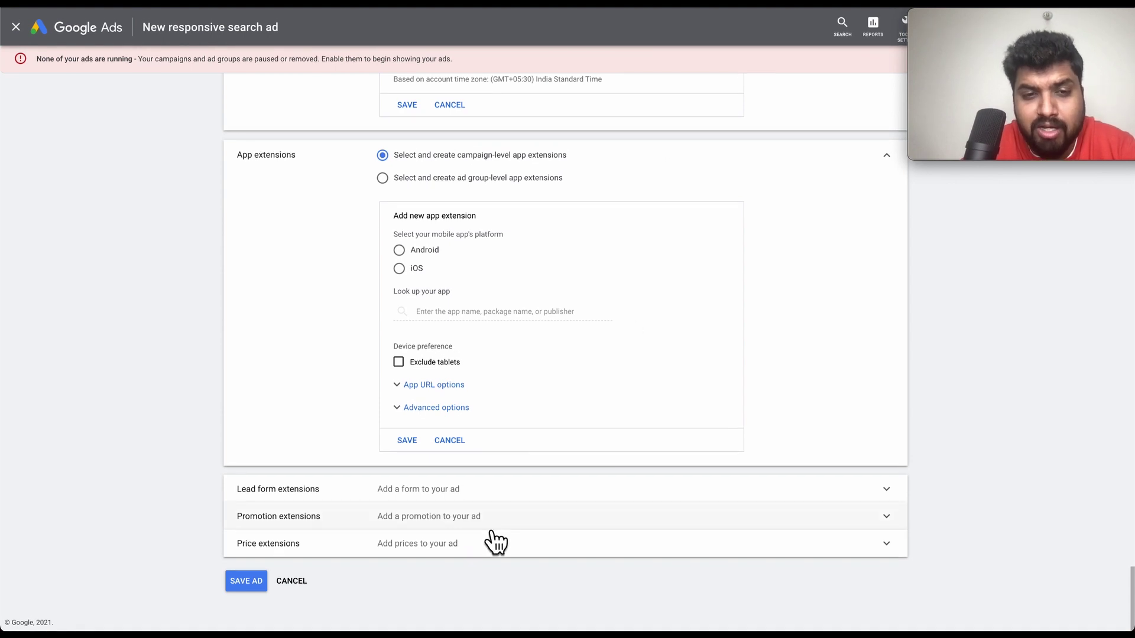
# Step: Expand the lead form extensions to read their description and benefits, and collapse the section again
pyautogui.click(505, 493)
pyautogui.scroll(-3, 502, 491)
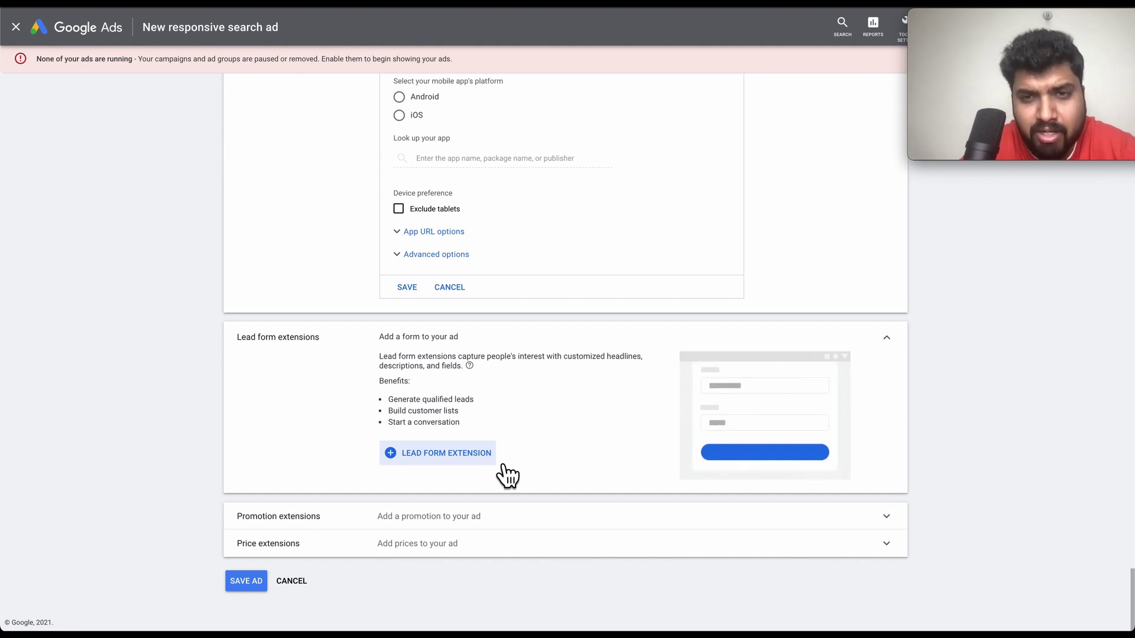
pyautogui.click(897, 350)
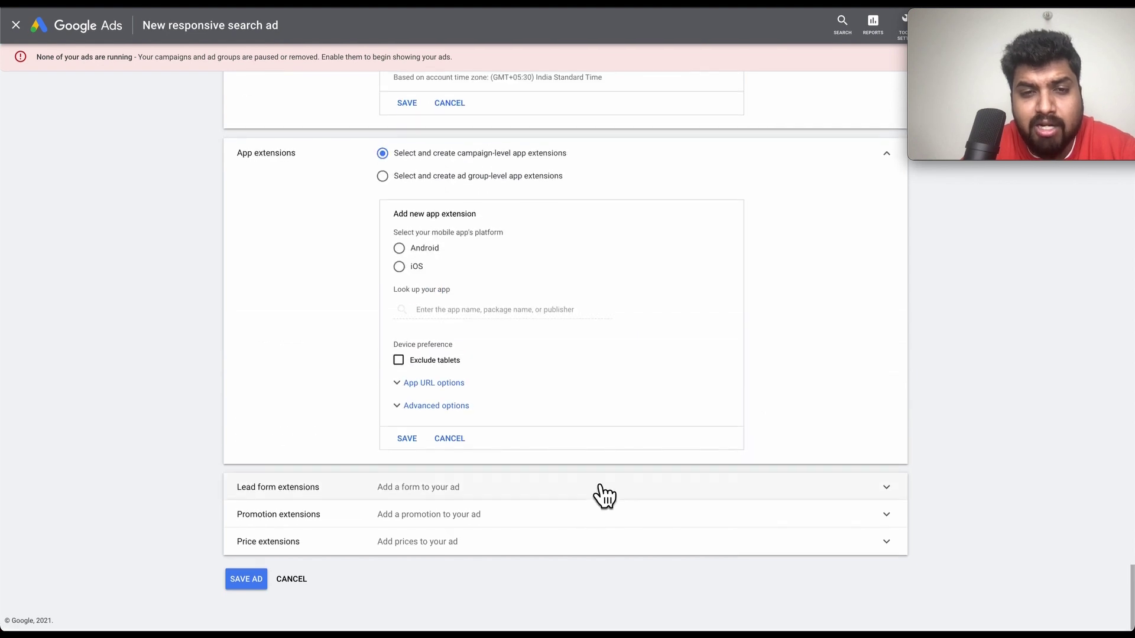
# Step: Expand the promotion extensions and examine the occasion, discount amount, item, final URL and promotion date fields, leaving them empty
pyautogui.click(530, 524)
pyautogui.scroll(-5, 524, 527)
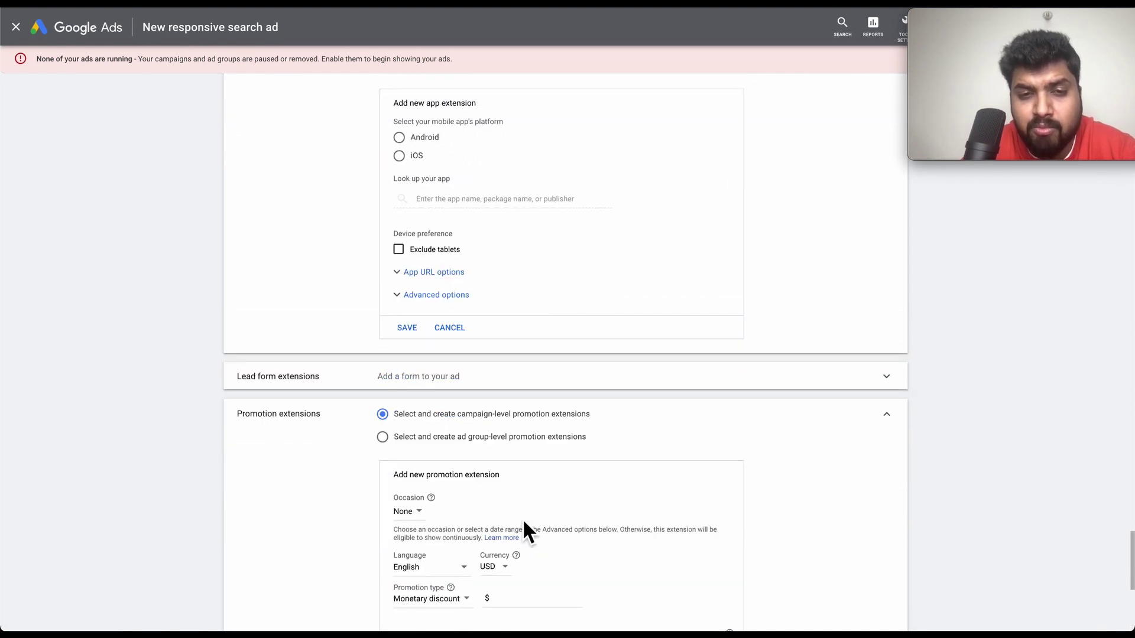
pyautogui.scroll(-1, 497, 455)
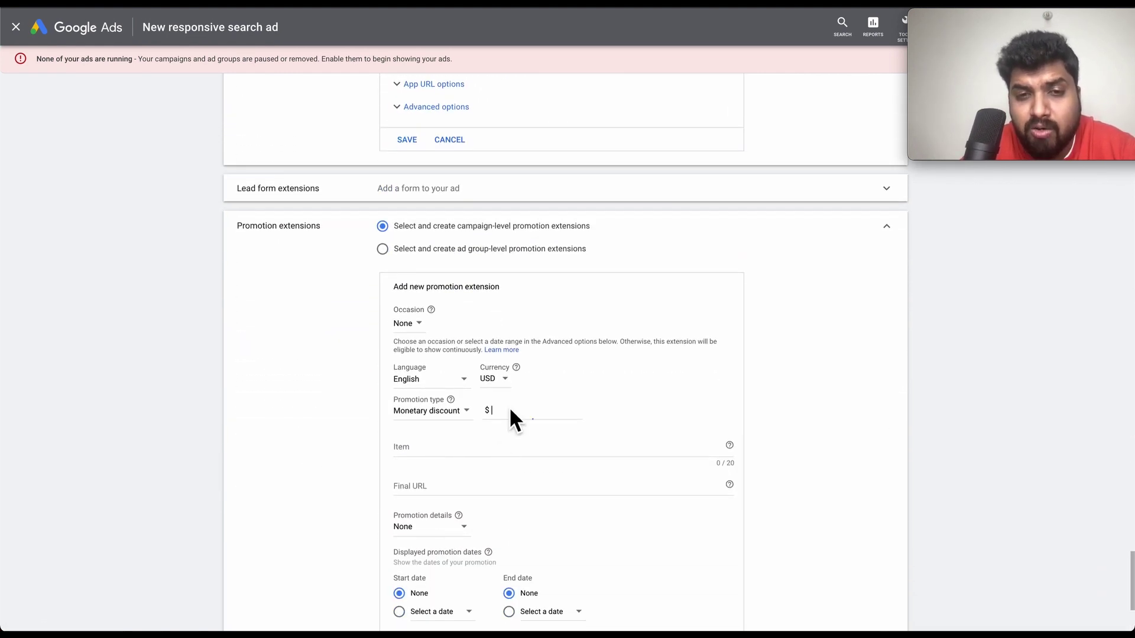
pyautogui.click(508, 413)
pyautogui.click(464, 453)
pyautogui.scroll(-1, 463, 453)
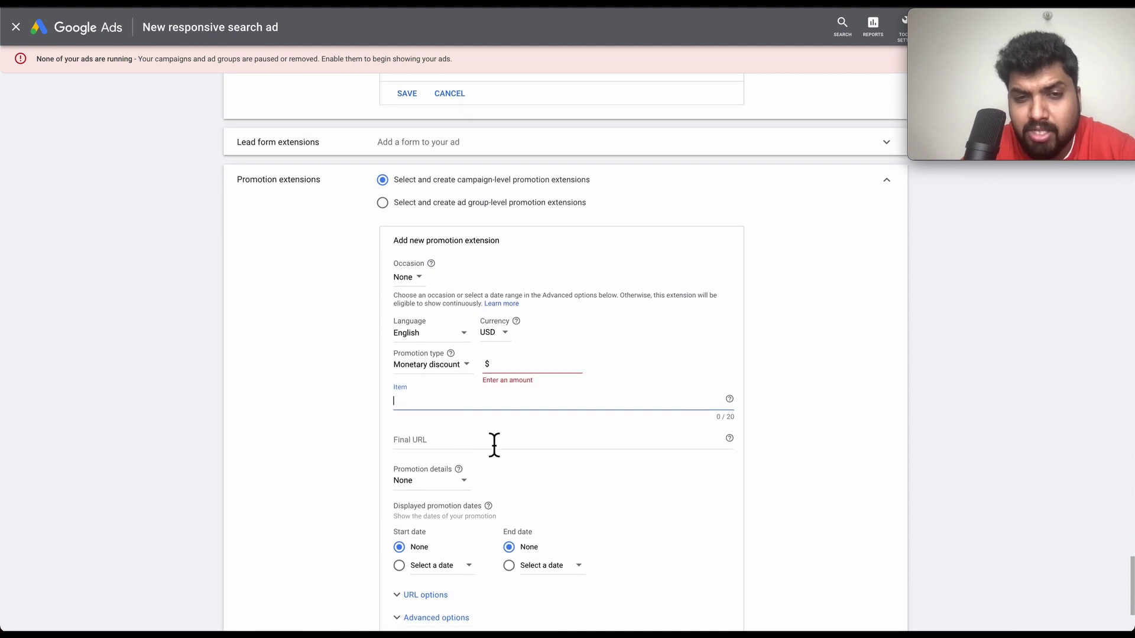
pyautogui.click(501, 431)
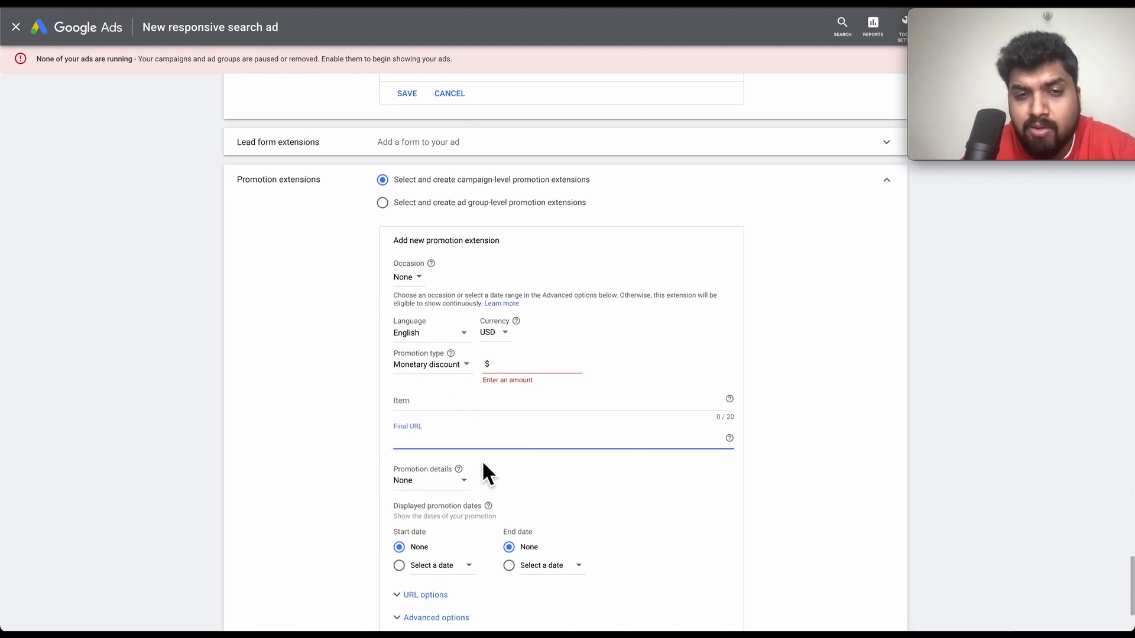
pyautogui.scroll(-1, 484, 422)
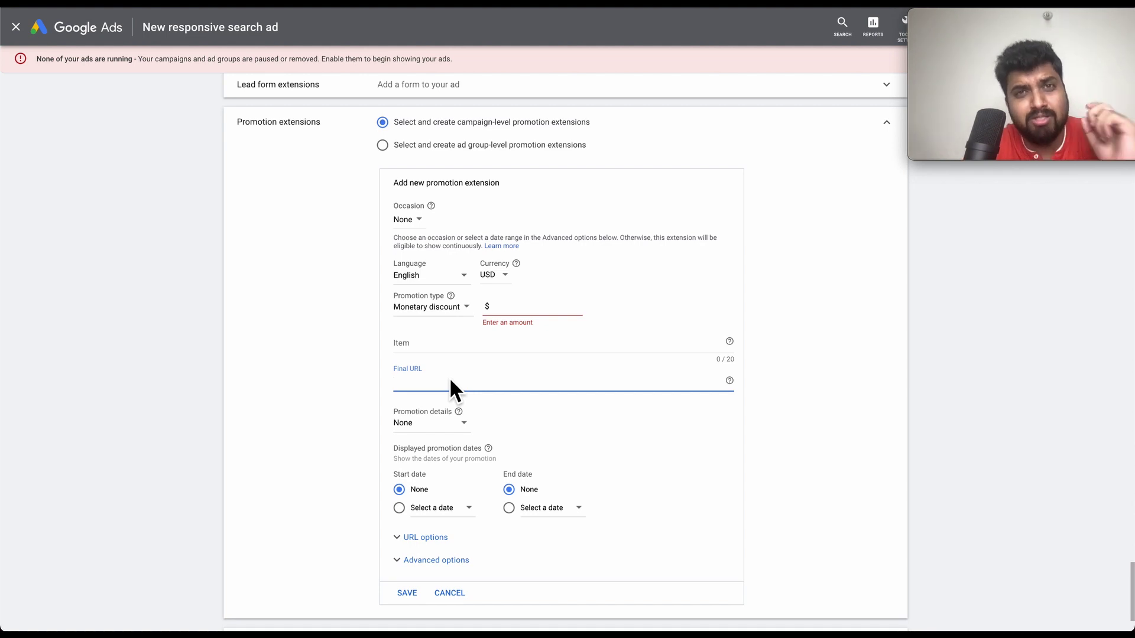
pyautogui.scroll(-1, 502, 441)
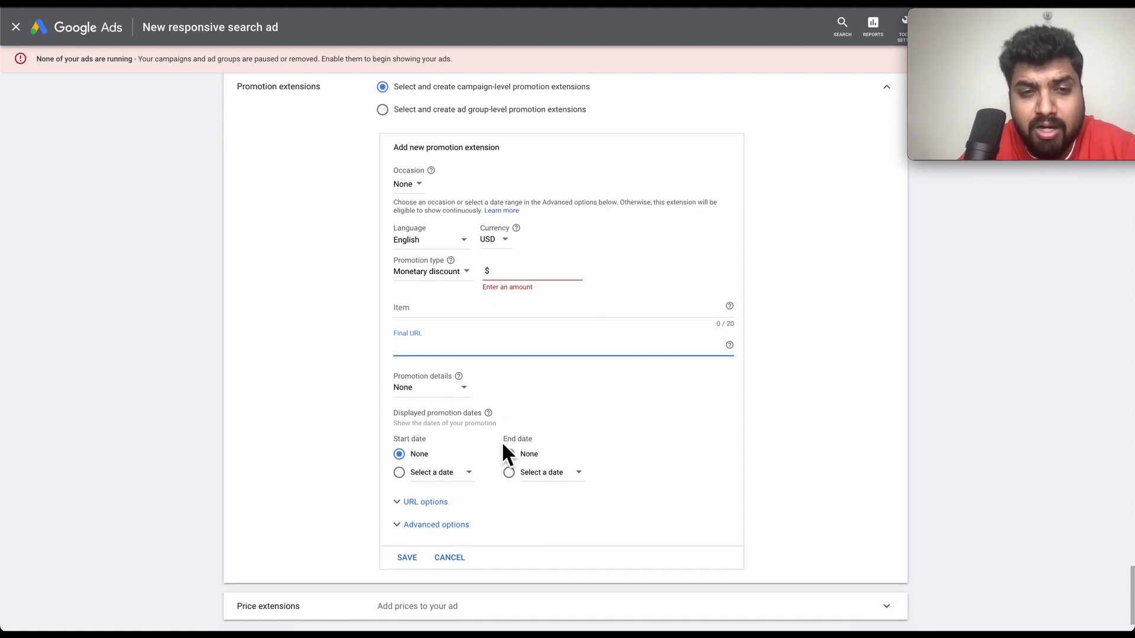
# Step: Expand the promotion extension's advanced options to examine its device preference and extension scheduling settings
pyautogui.click(450, 525)
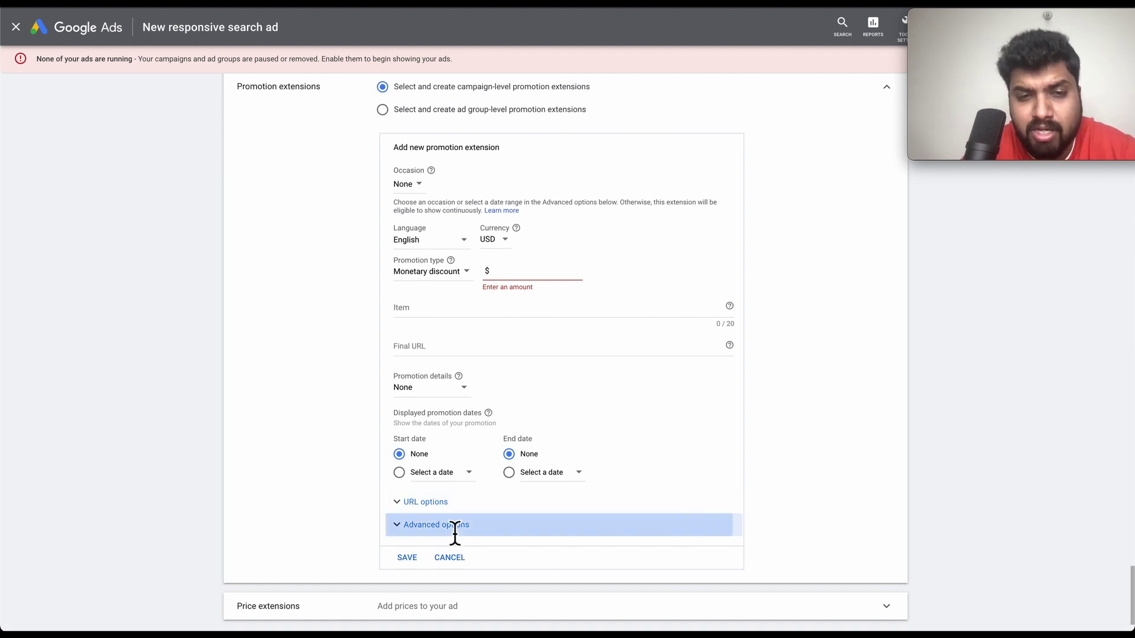
pyautogui.scroll(-2, 487, 533)
pyautogui.scroll(-1, 487, 533)
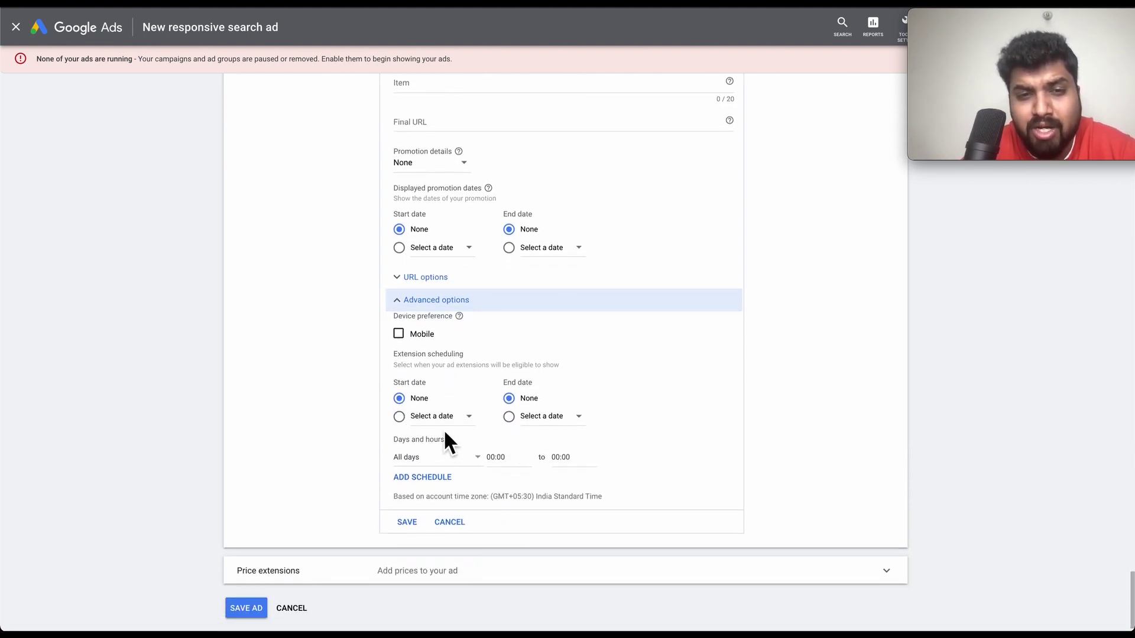
pyautogui.scroll(-1, 466, 499)
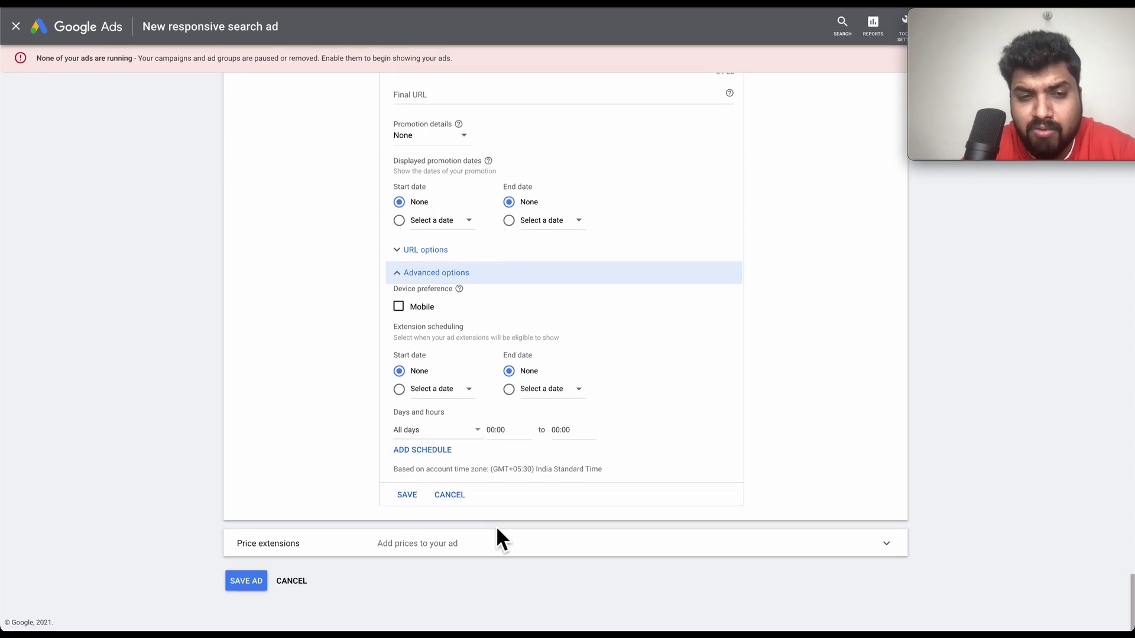
# Step: Expand the price extensions and look at the language, type, currency, price qualifier and price item fields
pyautogui.click(515, 543)
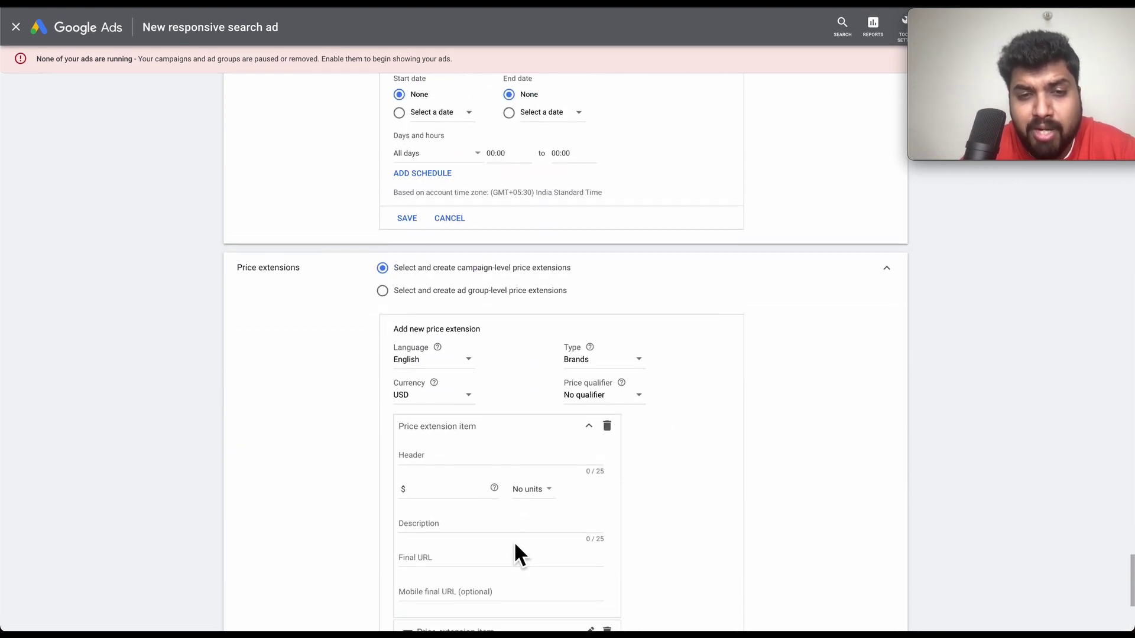
pyautogui.scroll(-1, 579, 493)
pyautogui.scroll(1, 601, 387)
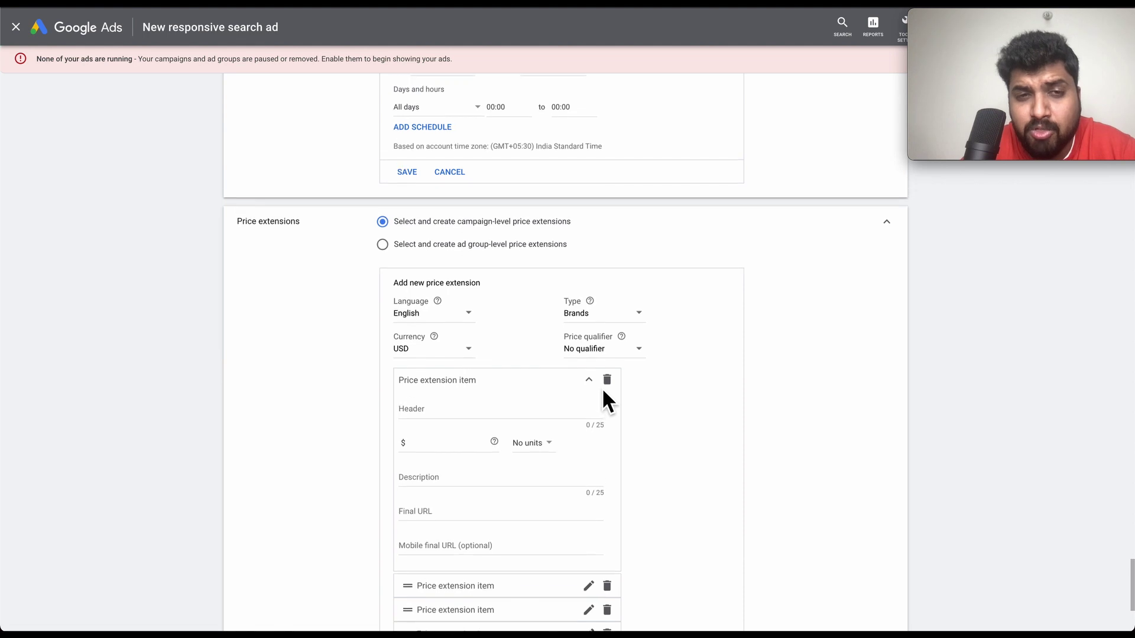
pyautogui.scroll(1, 602, 388)
pyautogui.scroll(-1, 602, 388)
pyautogui.scroll(2, 601, 388)
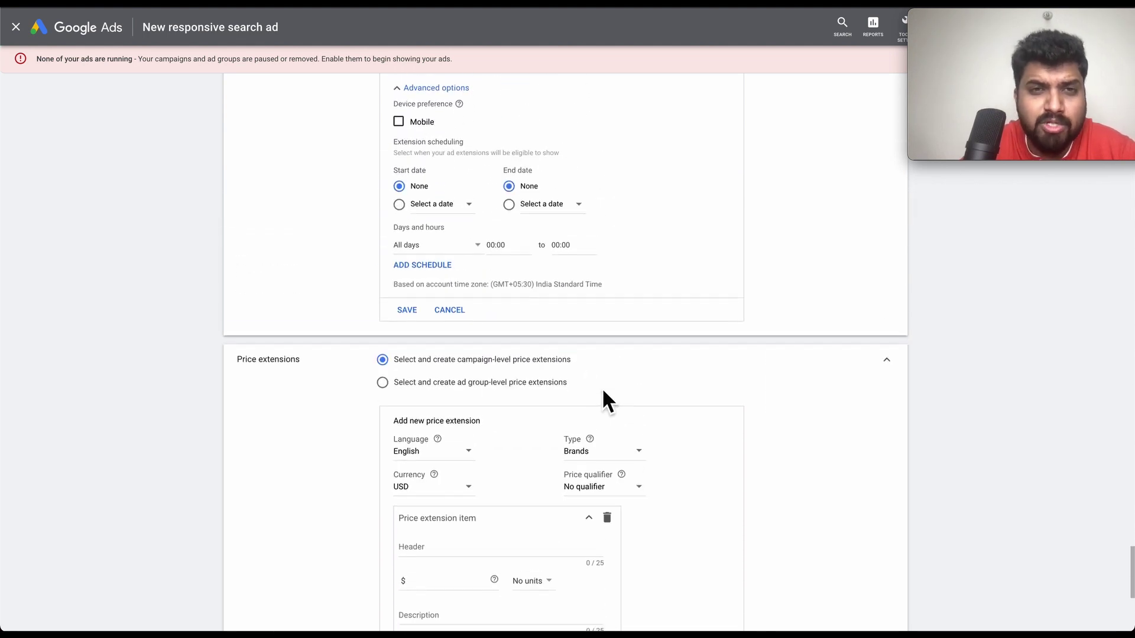
# Step: Look through the available type and price qualifier choices of the new price extension without selecting a different one
pyautogui.scroll(-2, 603, 391)
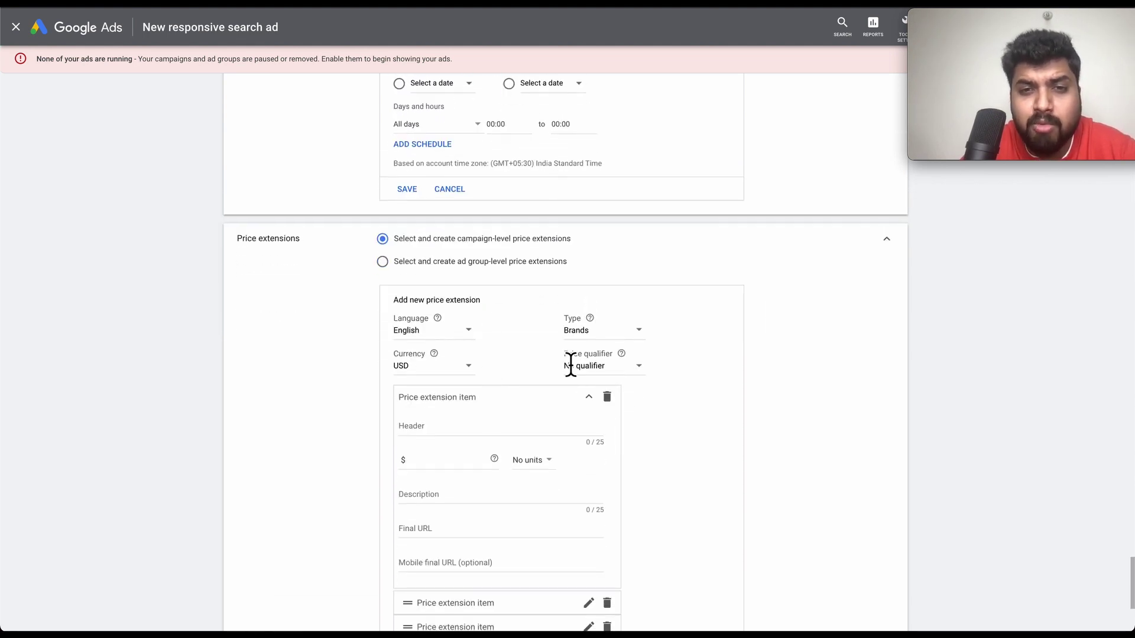
pyautogui.click(636, 339)
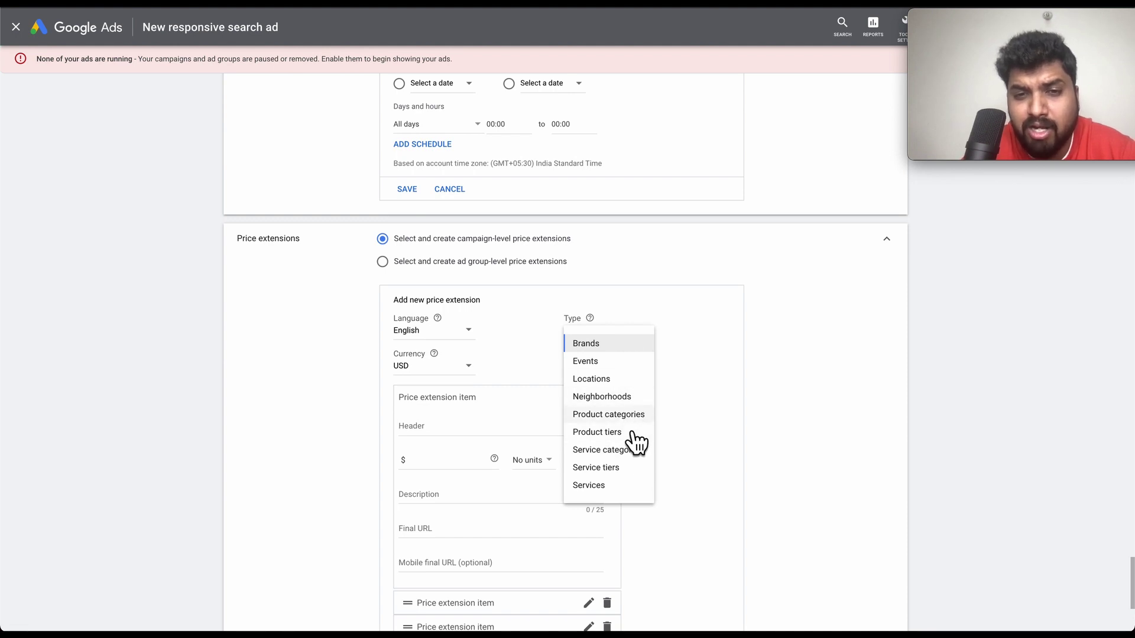
pyautogui.click(707, 385)
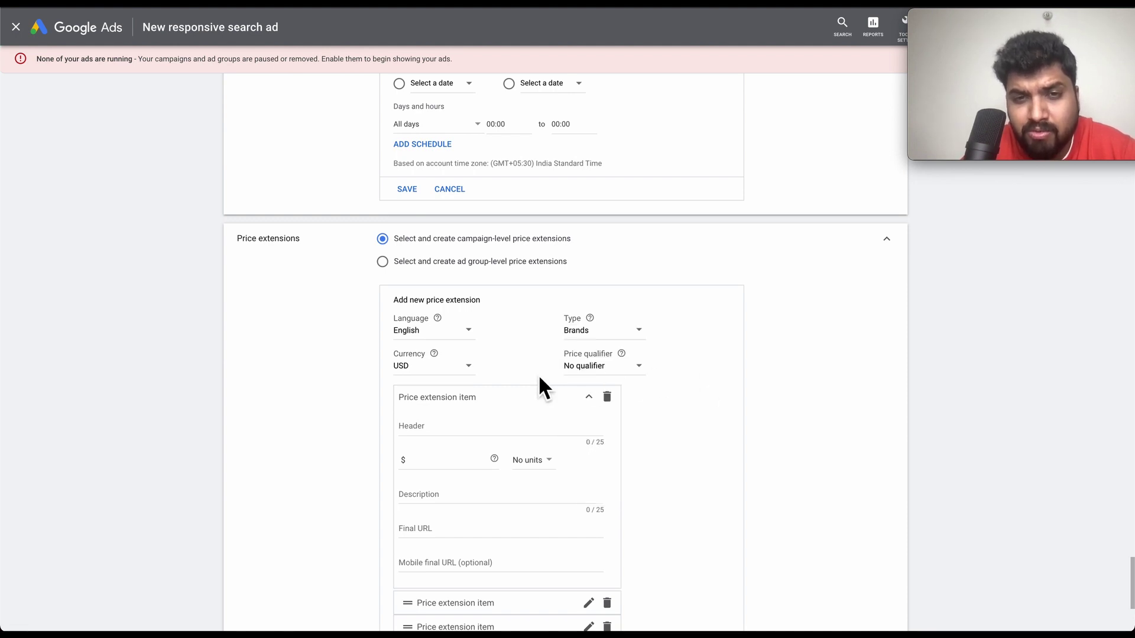
pyautogui.click(612, 371)
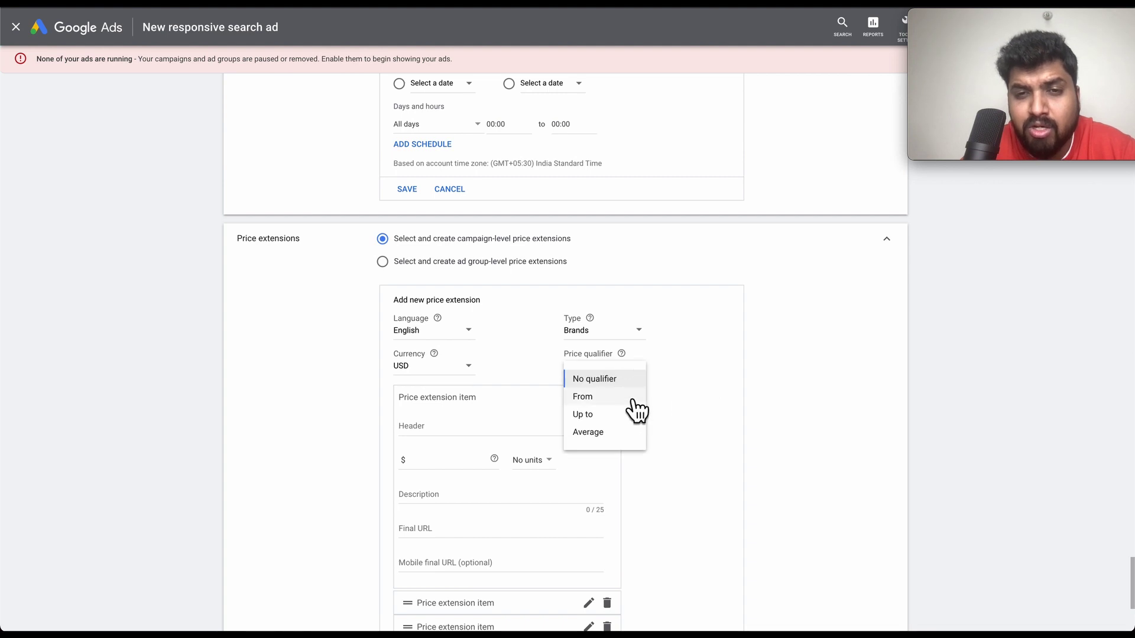
pyautogui.click(672, 401)
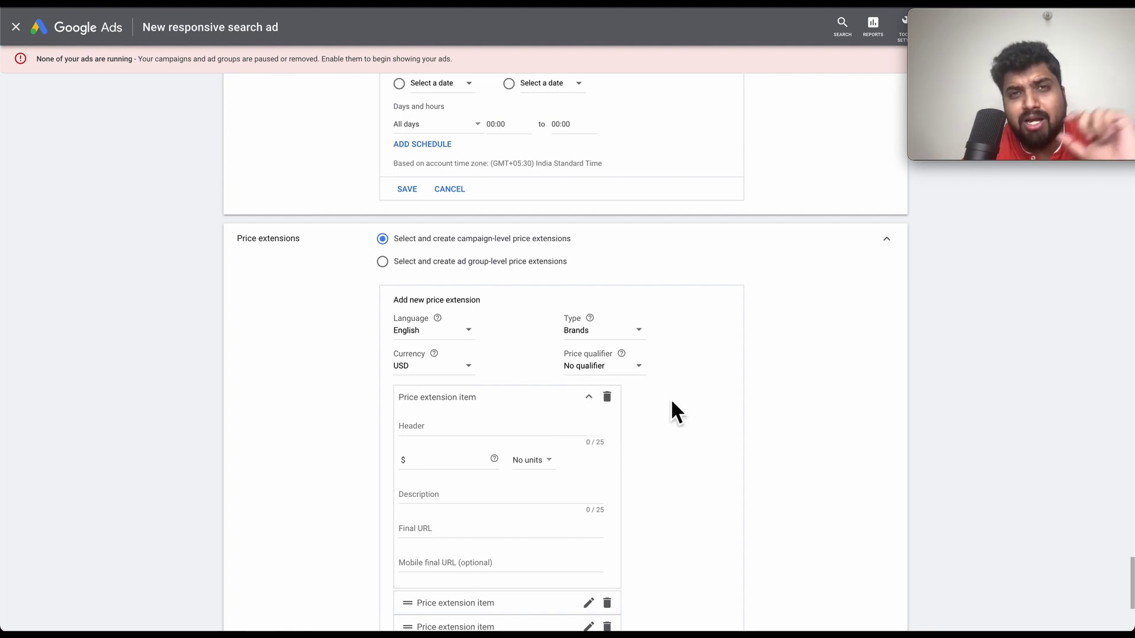
# Step: Examine the price extension item's header, price, unit, description and URL fields and the additional price items, through to the end of the form
pyautogui.scroll(-1, 672, 402)
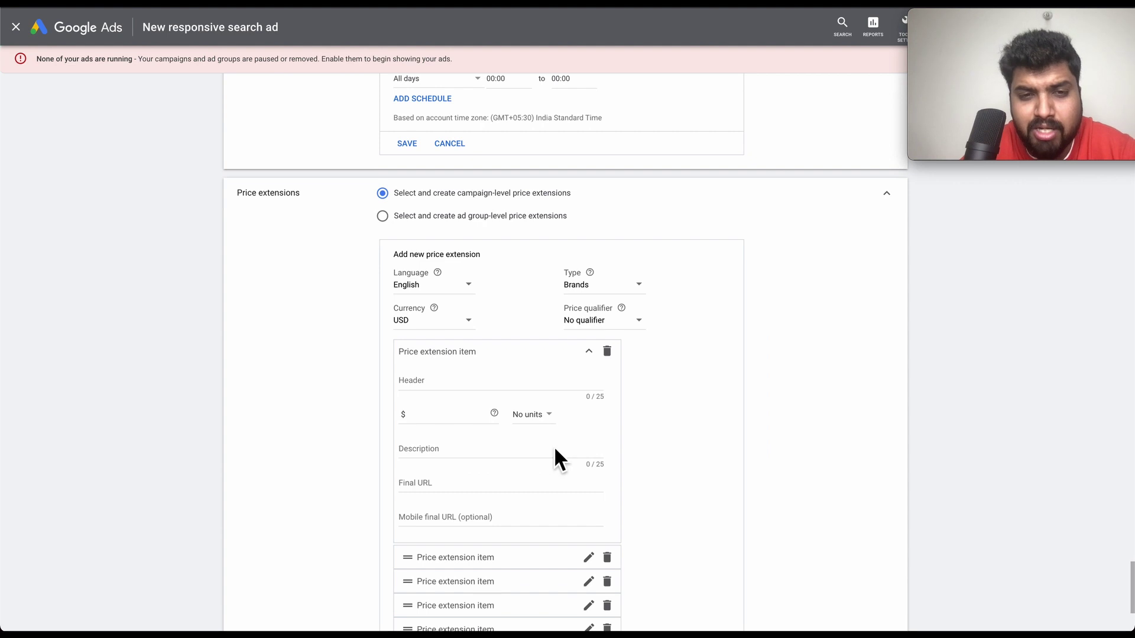
pyautogui.scroll(-1, 546, 456)
pyautogui.scroll(-1, 479, 455)
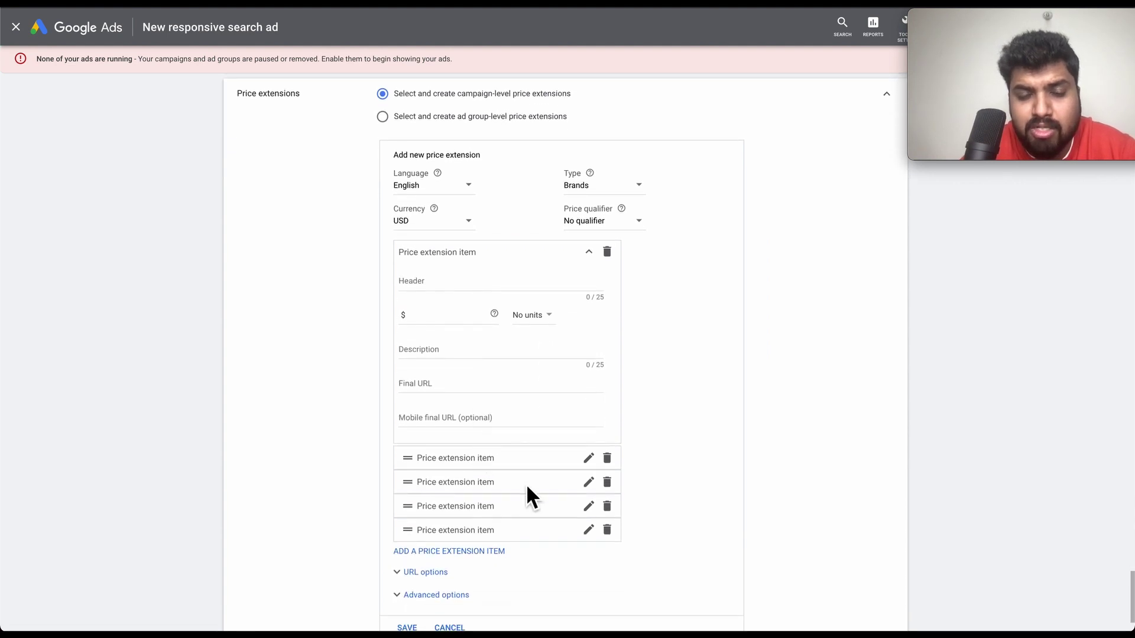
pyautogui.scroll(-1, 529, 472)
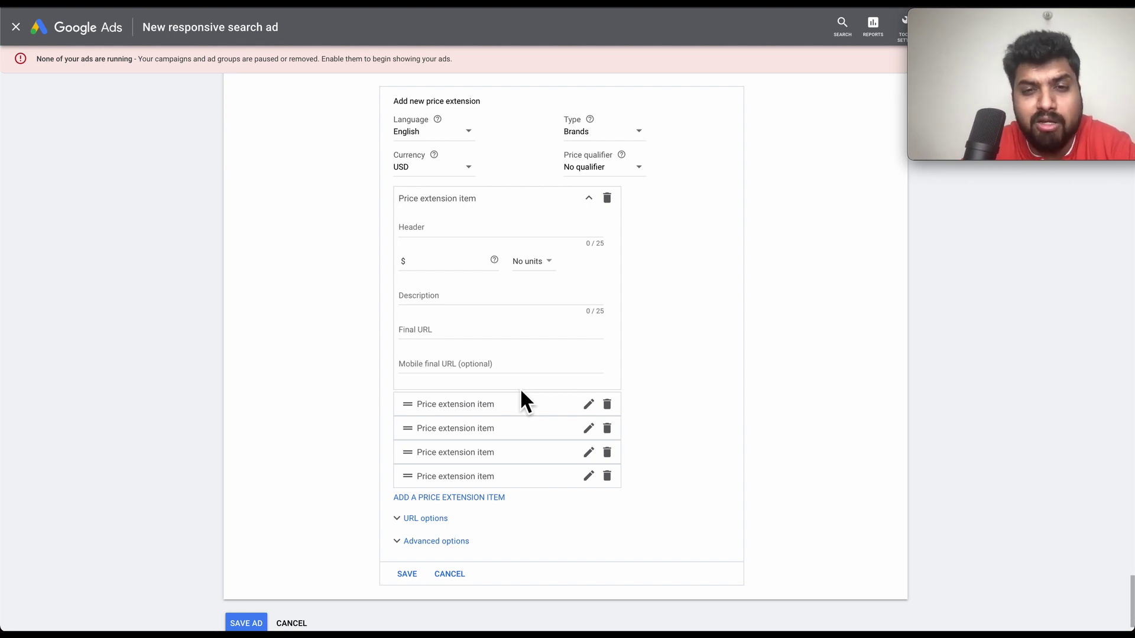
pyautogui.scroll(1, 521, 392)
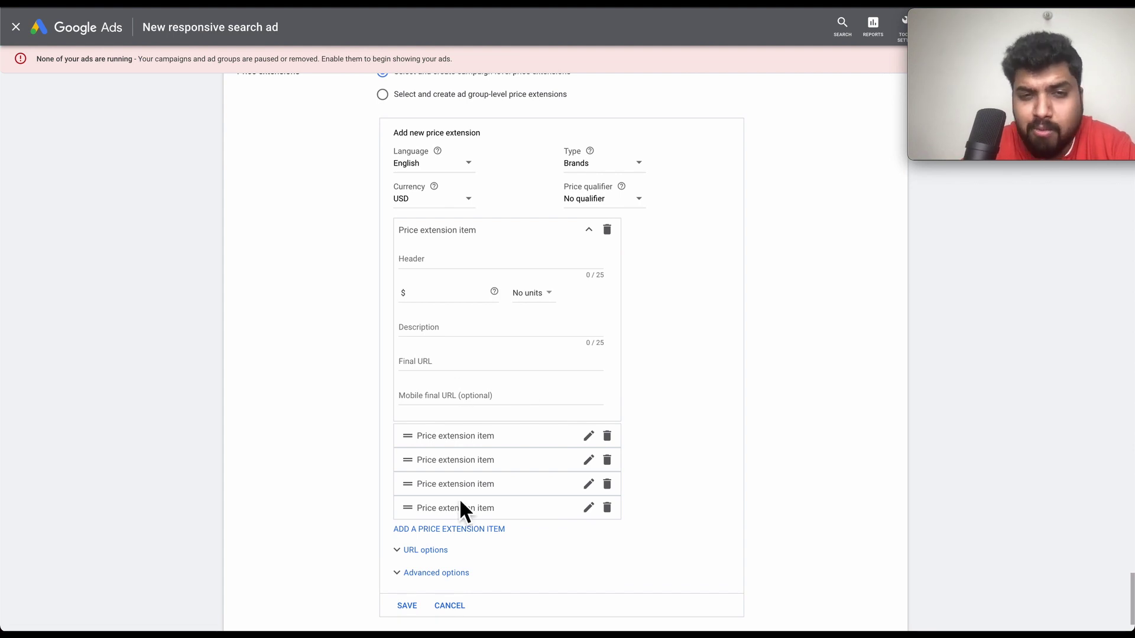
pyautogui.scroll(-1, 474, 483)
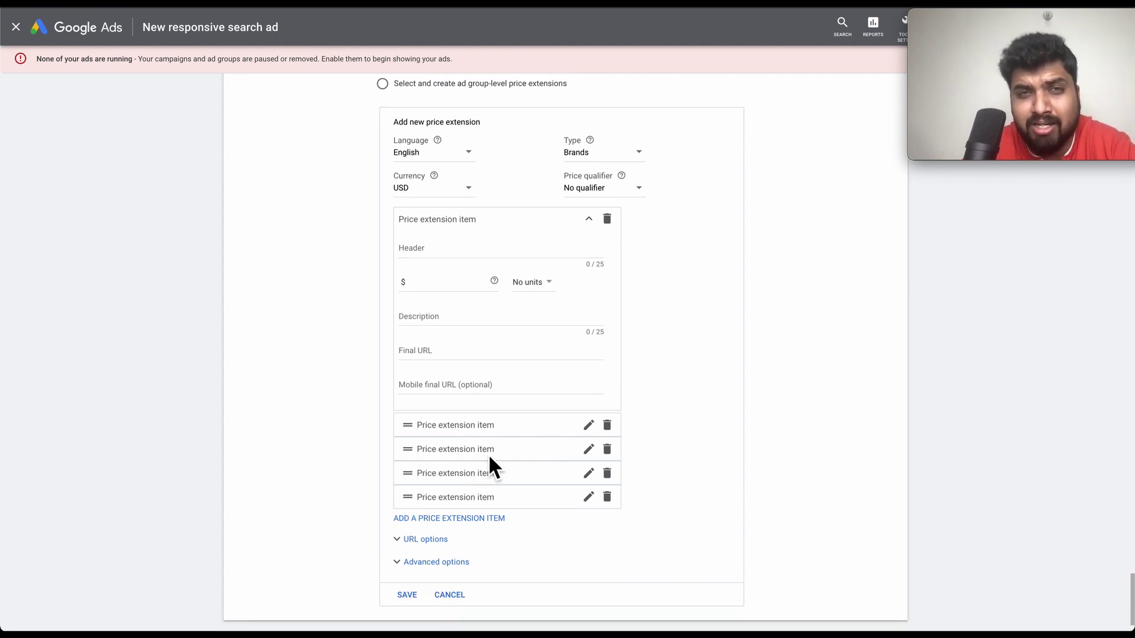
pyautogui.scroll(-1, 489, 459)
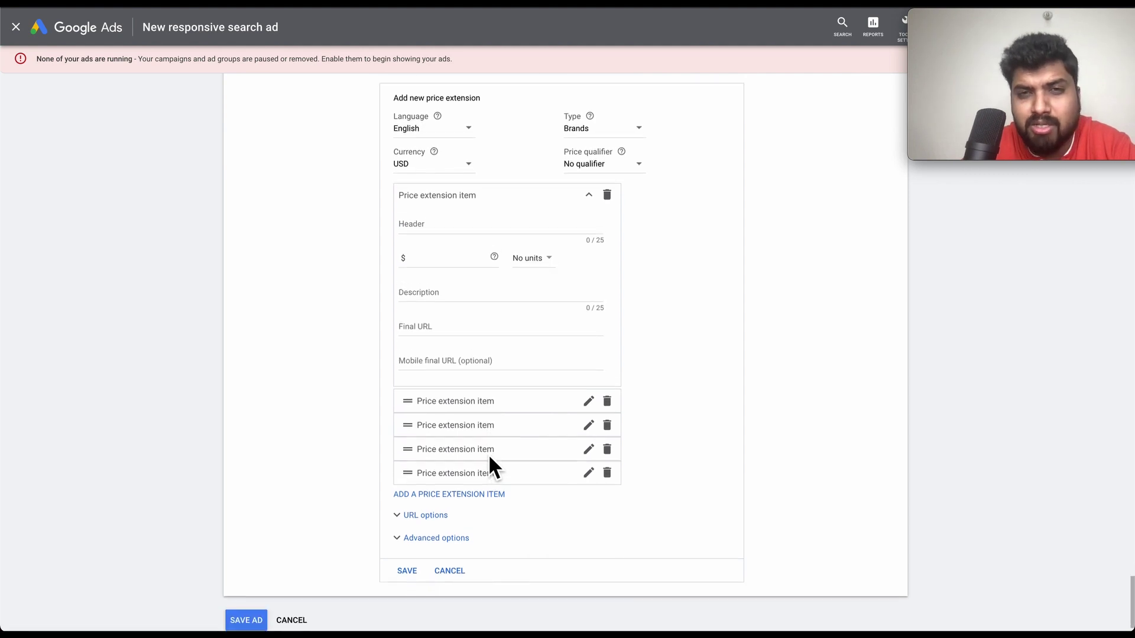
pyautogui.scroll(1, 493, 461)
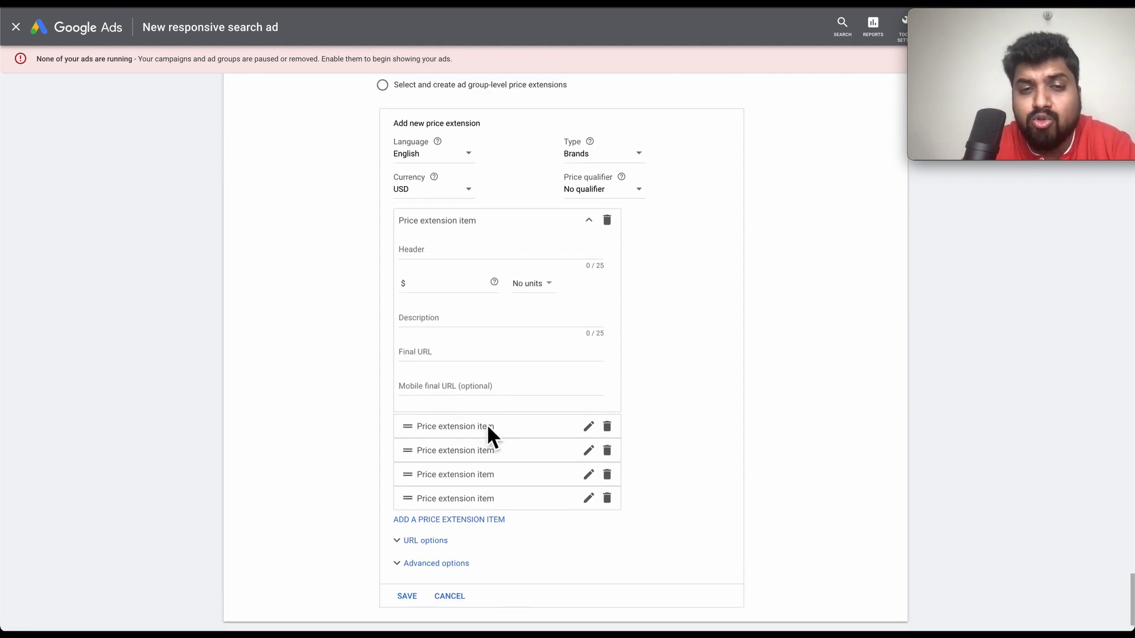
pyautogui.scroll(-2, 489, 436)
pyautogui.scroll(-1, 518, 443)
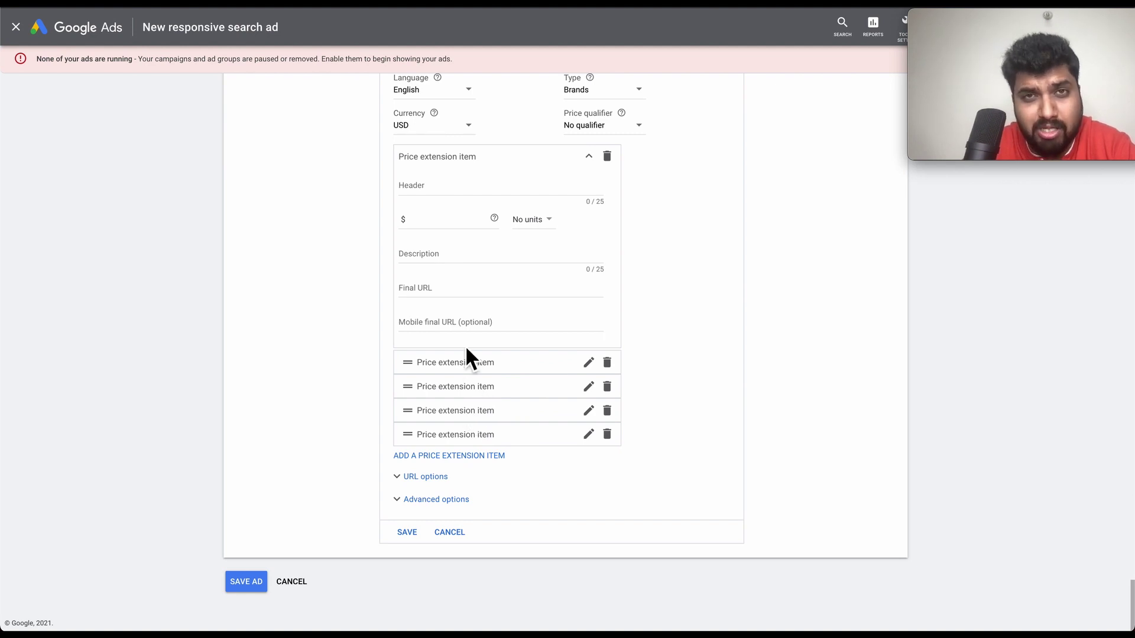
# Step: Review the promotion extension's date and scheduling settings together with the price extension fields once more
pyautogui.scroll(8, 466, 350)
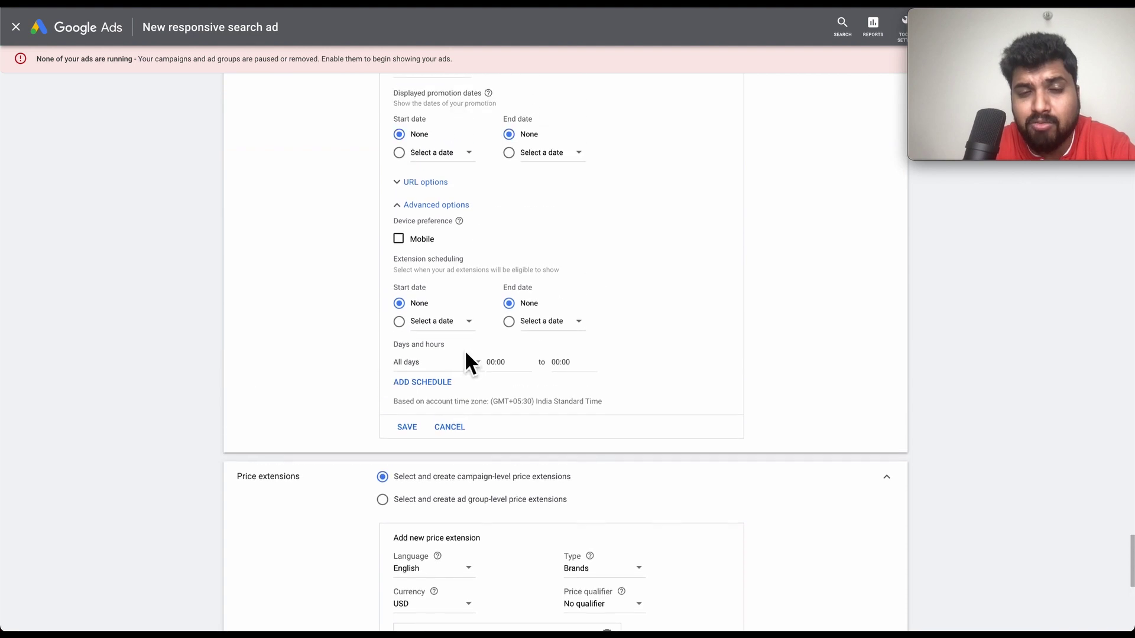
pyautogui.scroll(3, 467, 354)
pyautogui.scroll(-5, 467, 355)
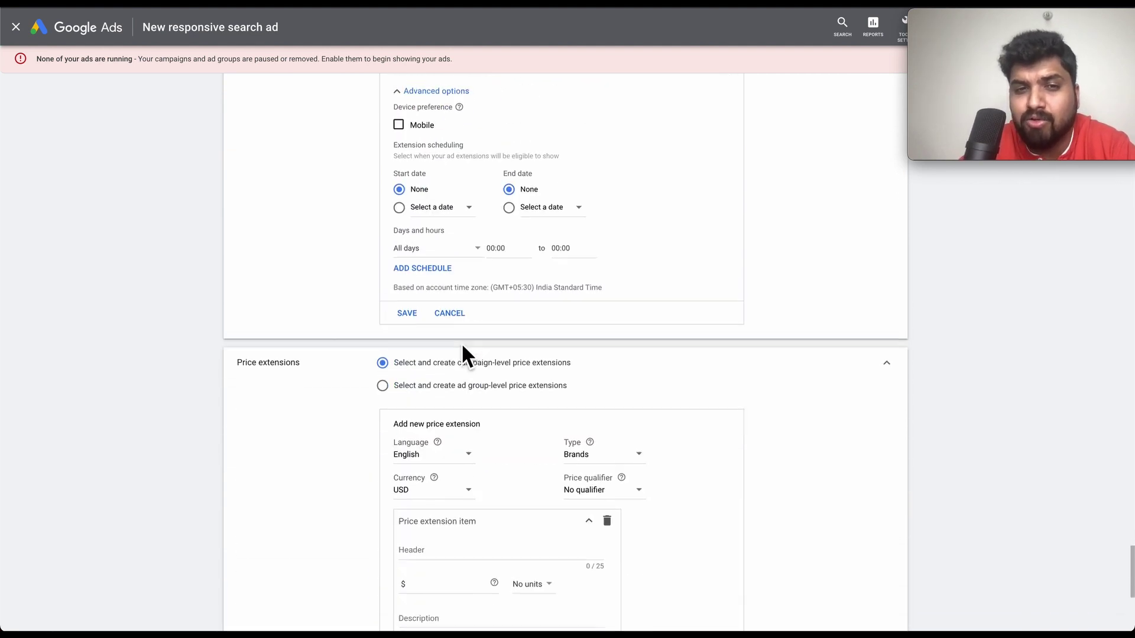
pyautogui.scroll(-6, 462, 349)
pyautogui.scroll(12, 462, 348)
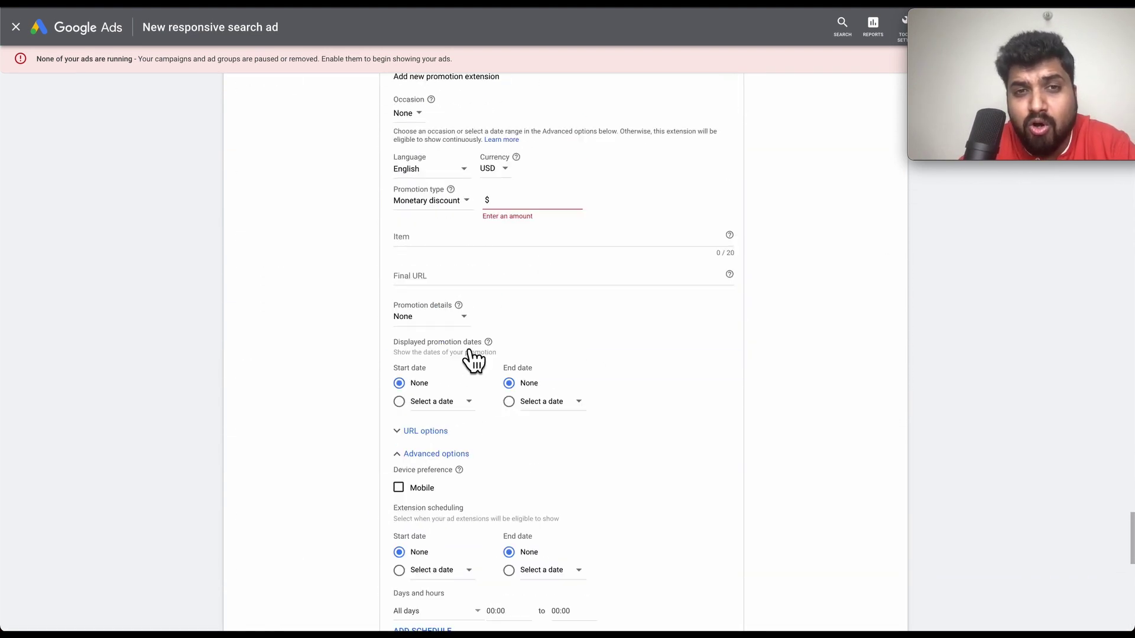
# Step: Return to the start of the ad form and review the final URL, display path, headlines, descriptions and ad URL options
pyautogui.scroll(20, 467, 352)
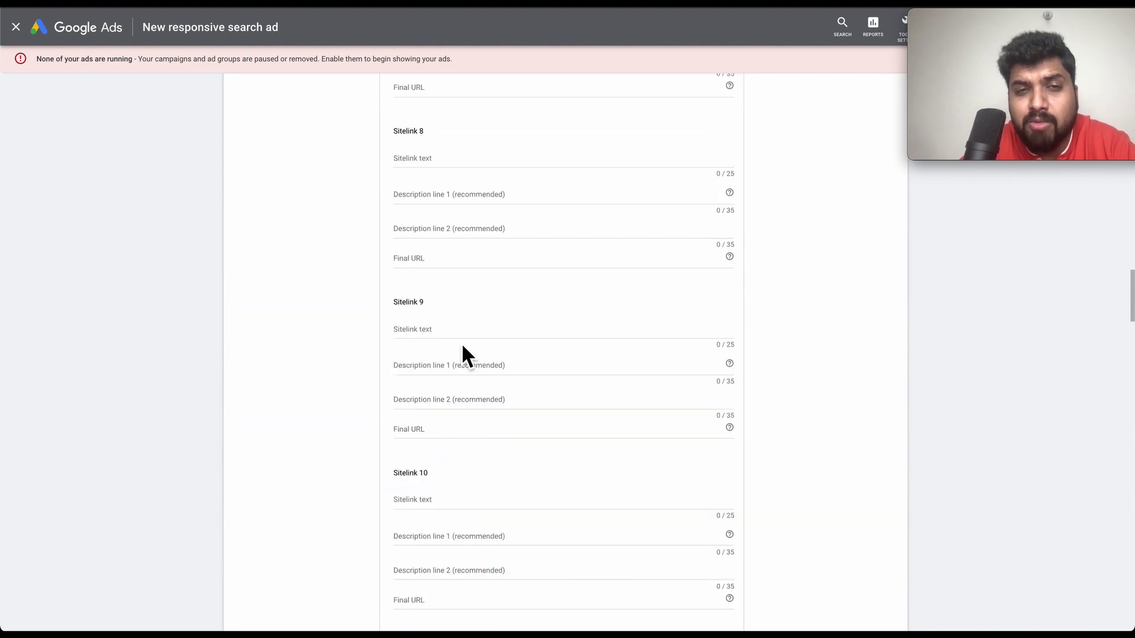
pyautogui.scroll(20, 467, 355)
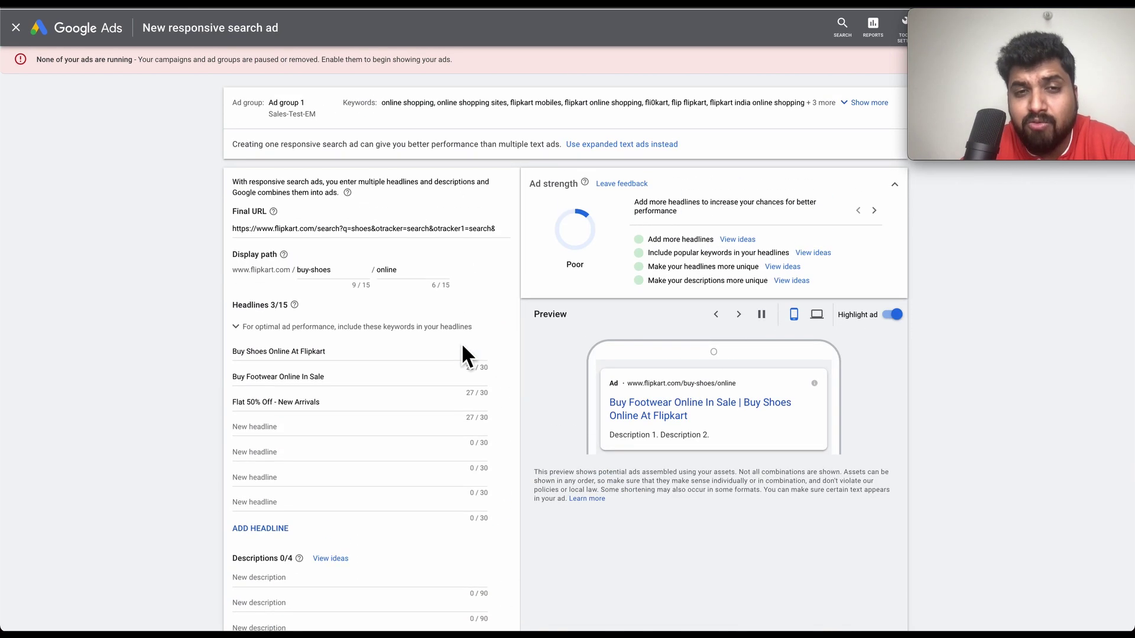
pyautogui.scroll(-3, 462, 349)
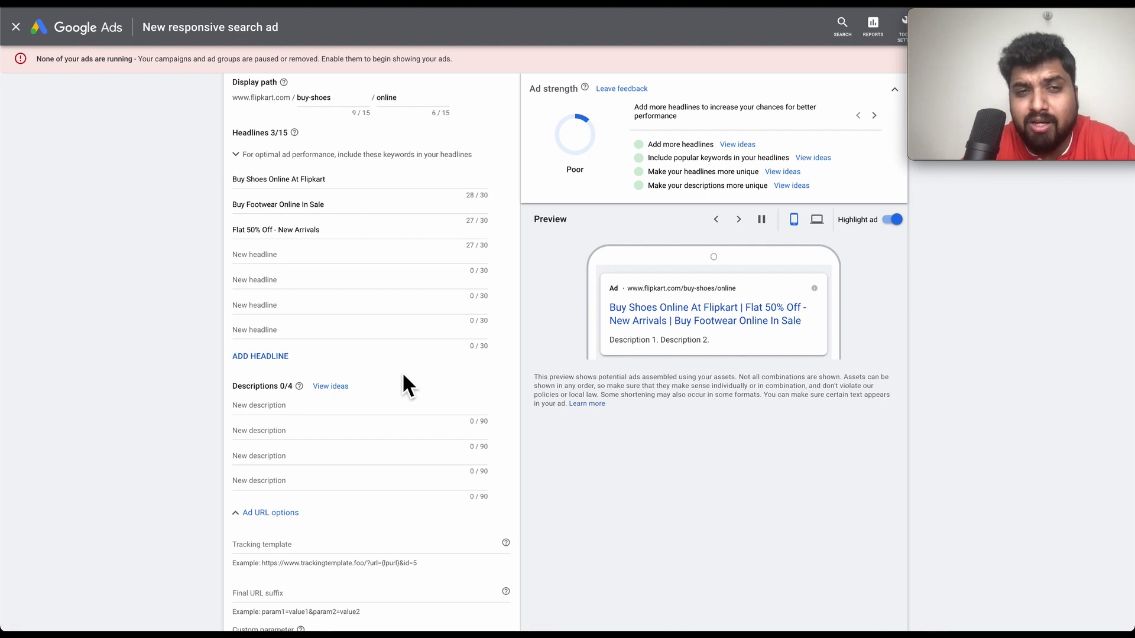
pyautogui.scroll(-1, 402, 371)
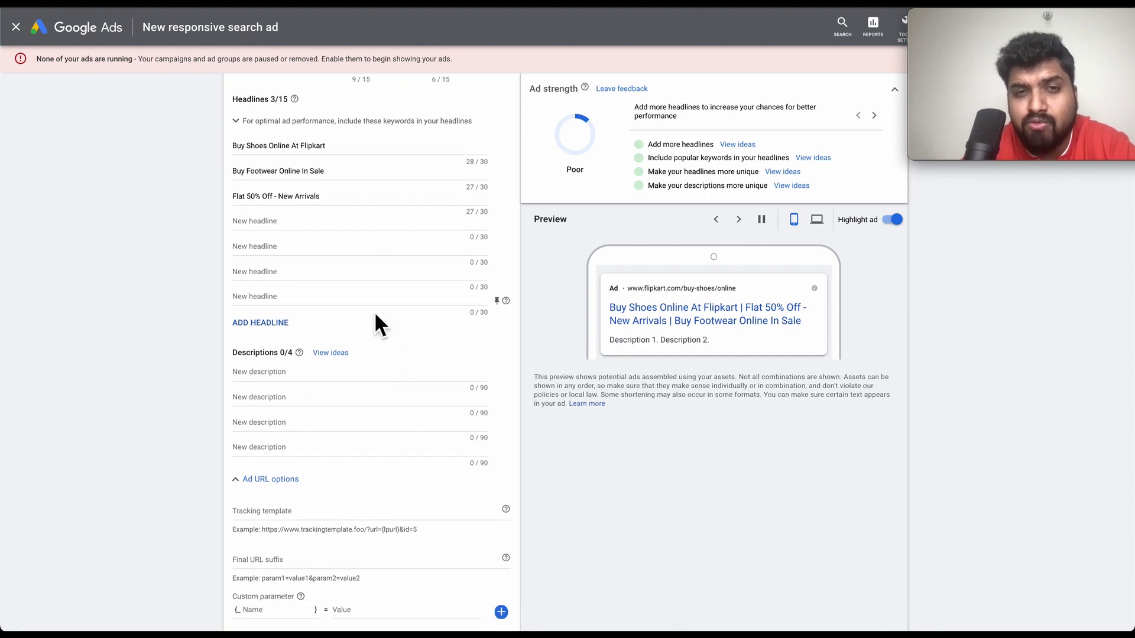
pyautogui.scroll(-1, 374, 311)
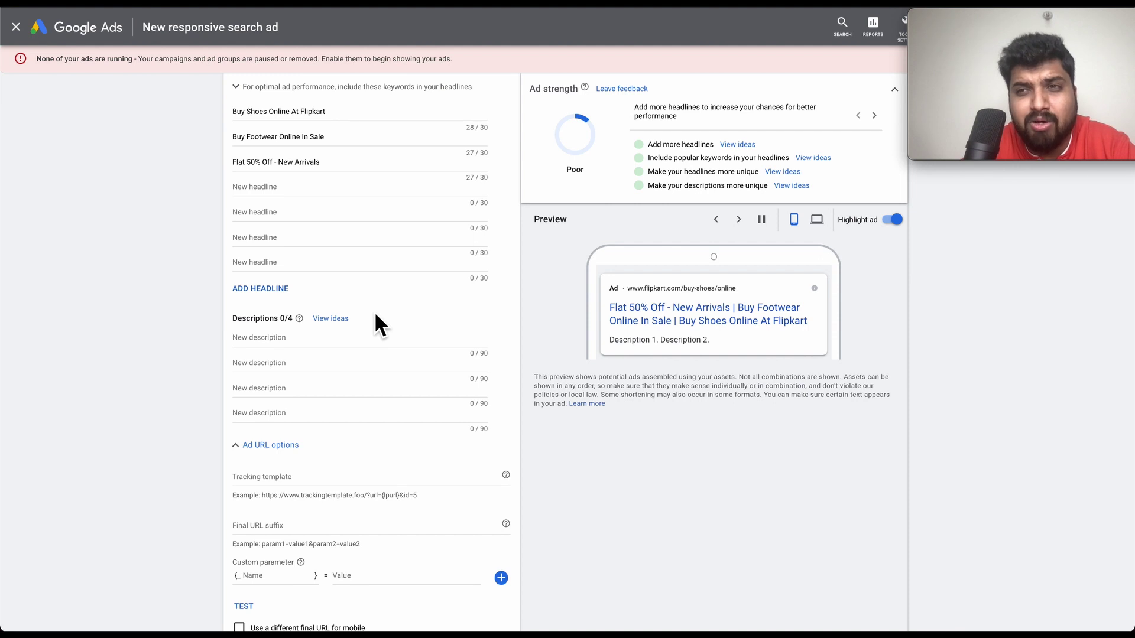
pyautogui.scroll(-2, 376, 317)
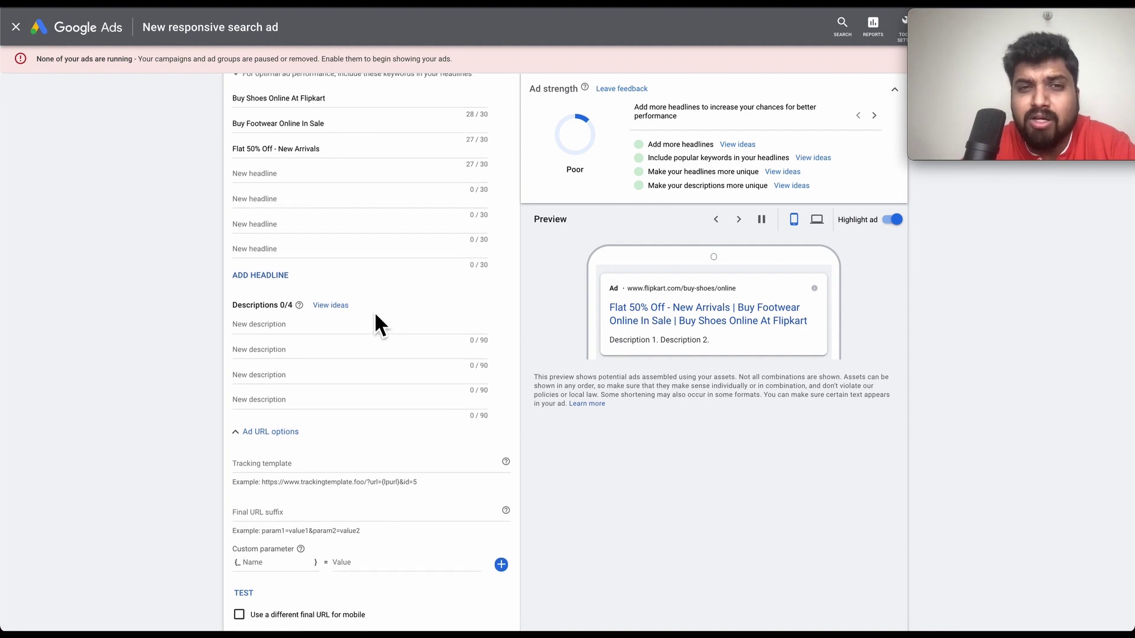
pyautogui.scroll(-1, 367, 366)
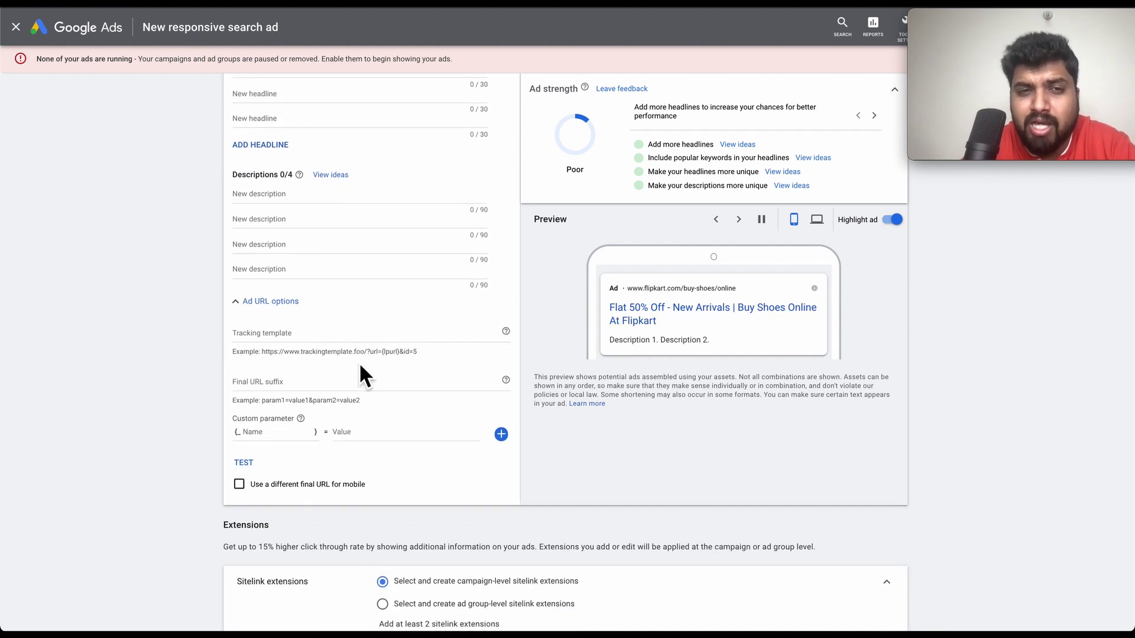
pyautogui.scroll(-1, 407, 328)
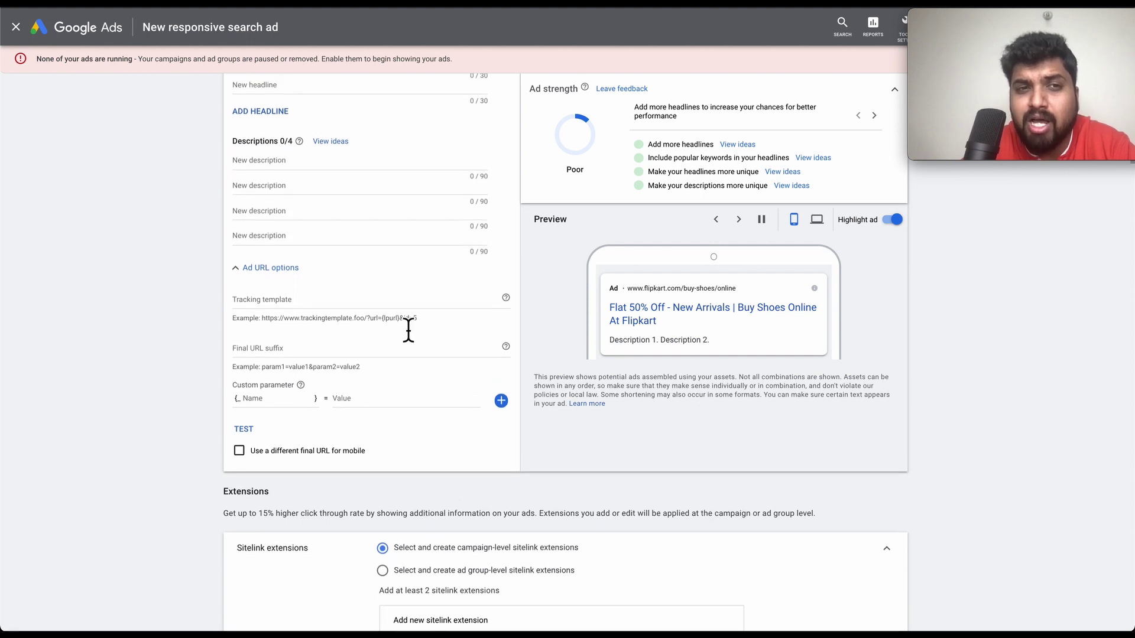
pyautogui.scroll(4, 407, 328)
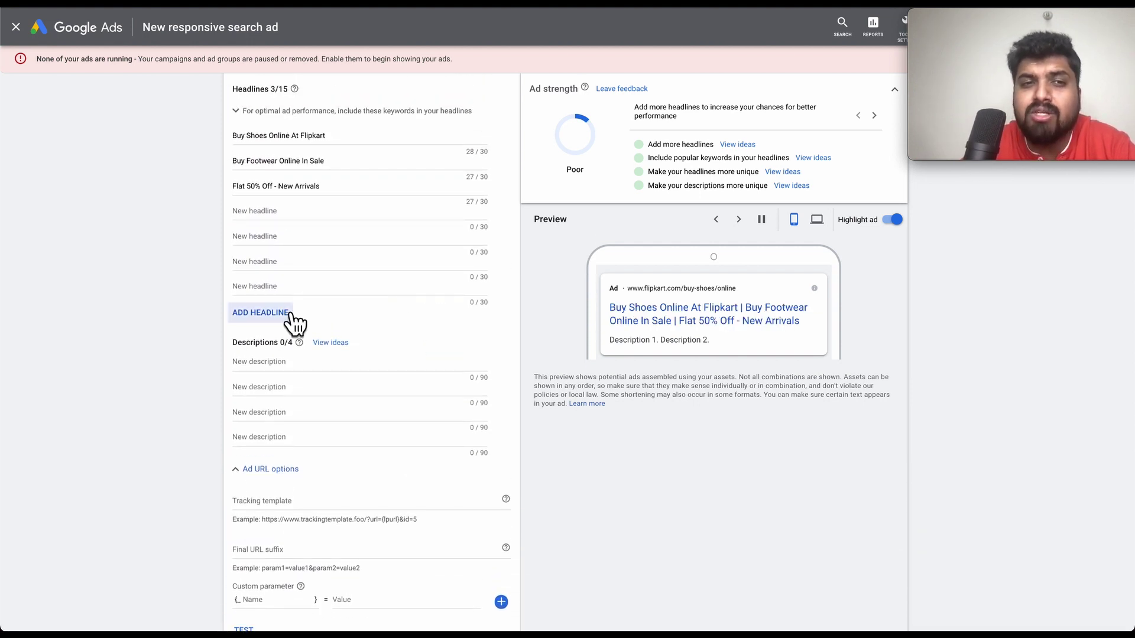
# Step: Review the sitelink extension's text, description line and final URL fields for the first several sitelinks
pyautogui.scroll(-7, 388, 451)
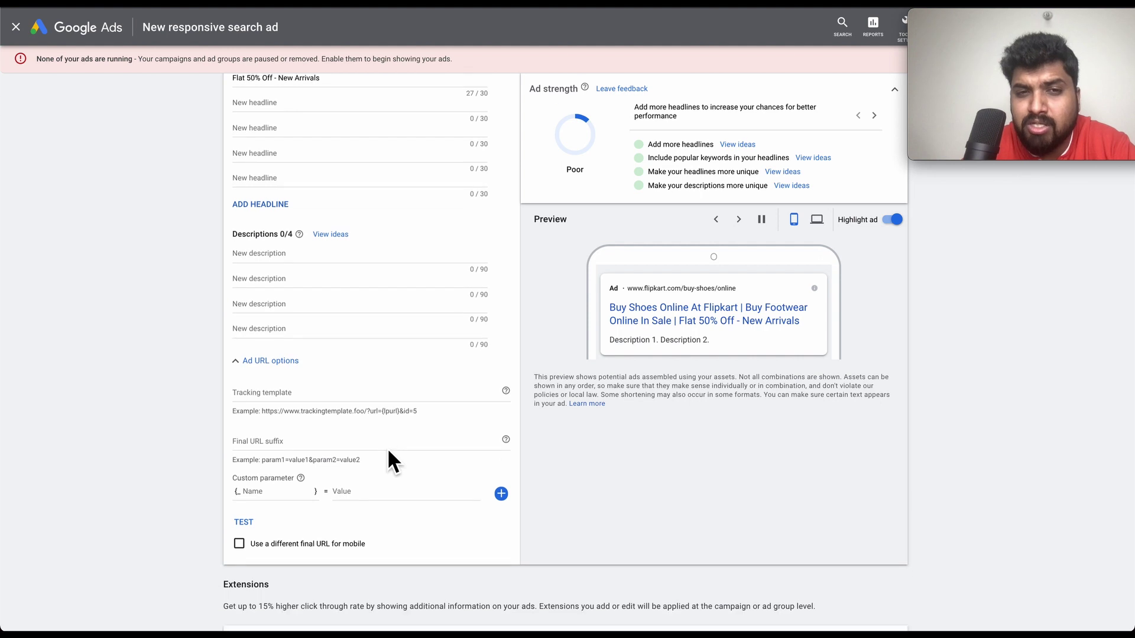
pyautogui.scroll(-9, 388, 448)
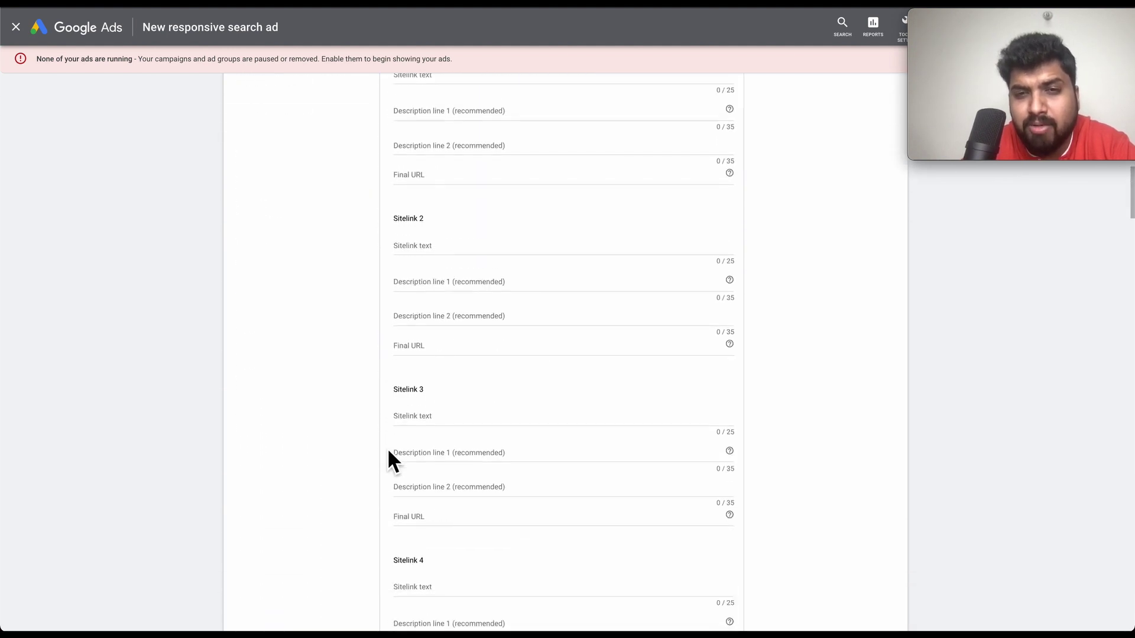
pyautogui.scroll(-1, 332, 419)
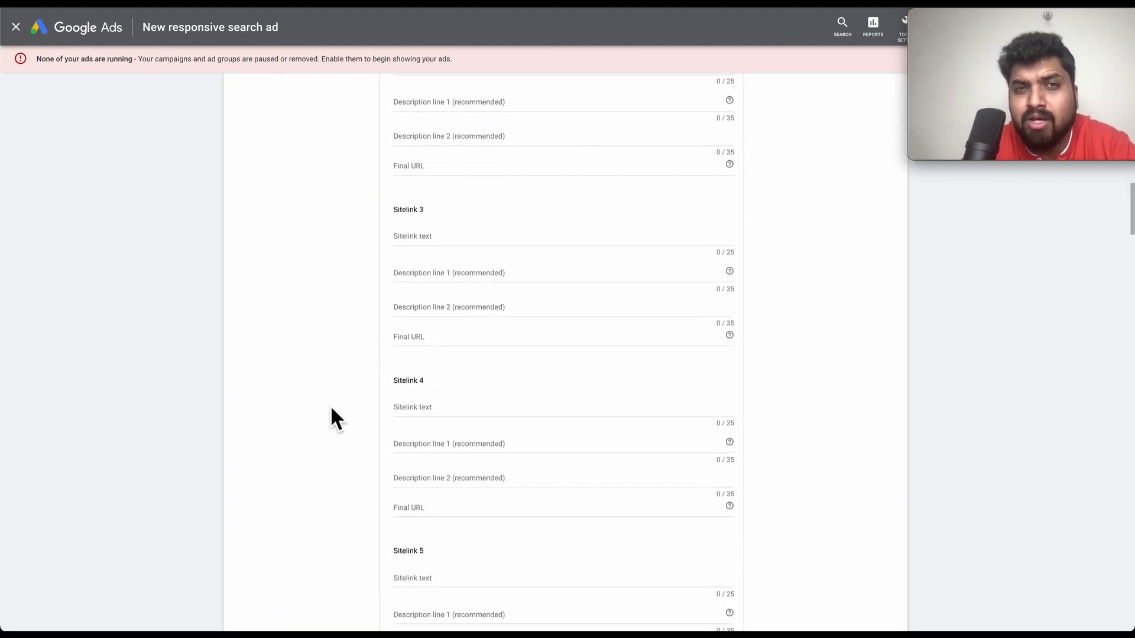
pyautogui.scroll(-4, 331, 409)
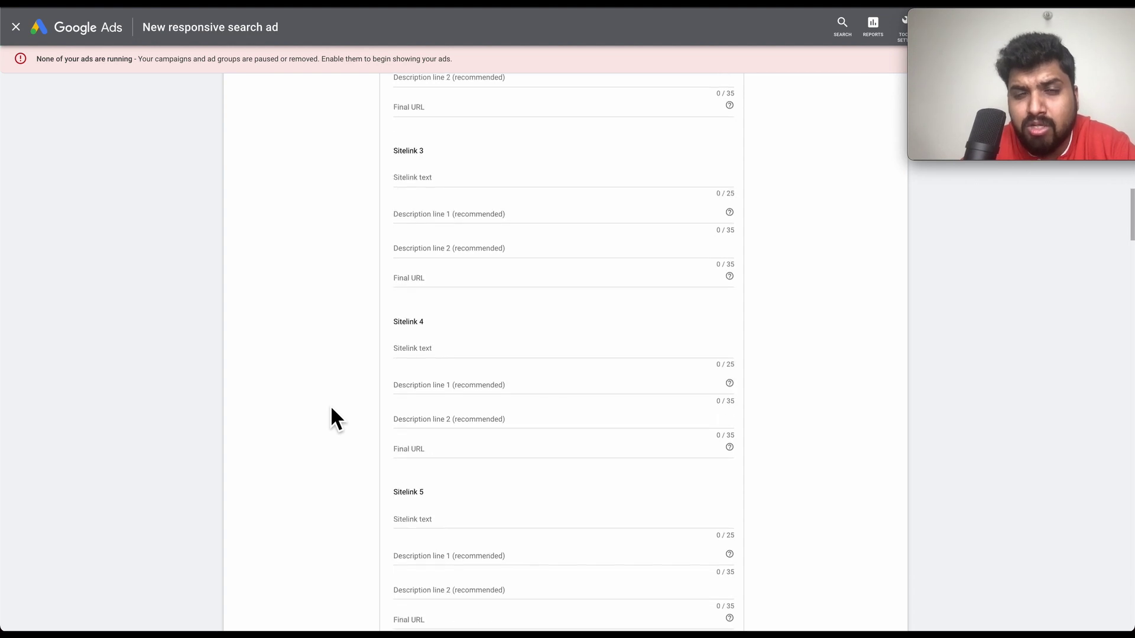
pyautogui.scroll(18, 331, 408)
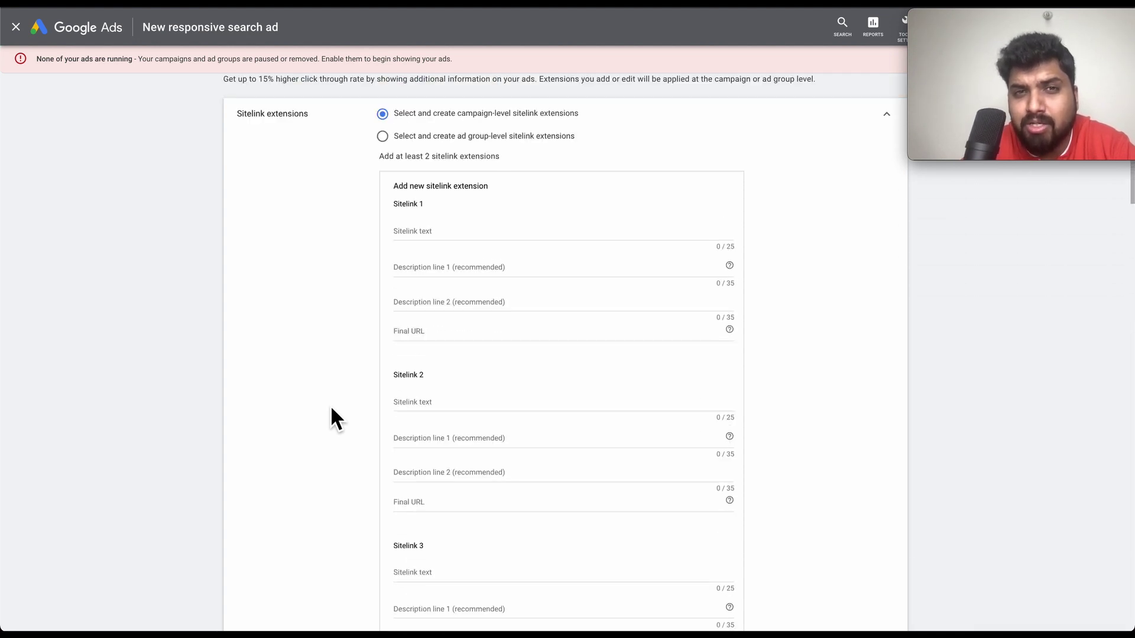
# Step: Recheck the ad's final URL, display path, headline and description fields against the ad preview
pyautogui.scroll(4, 339, 413)
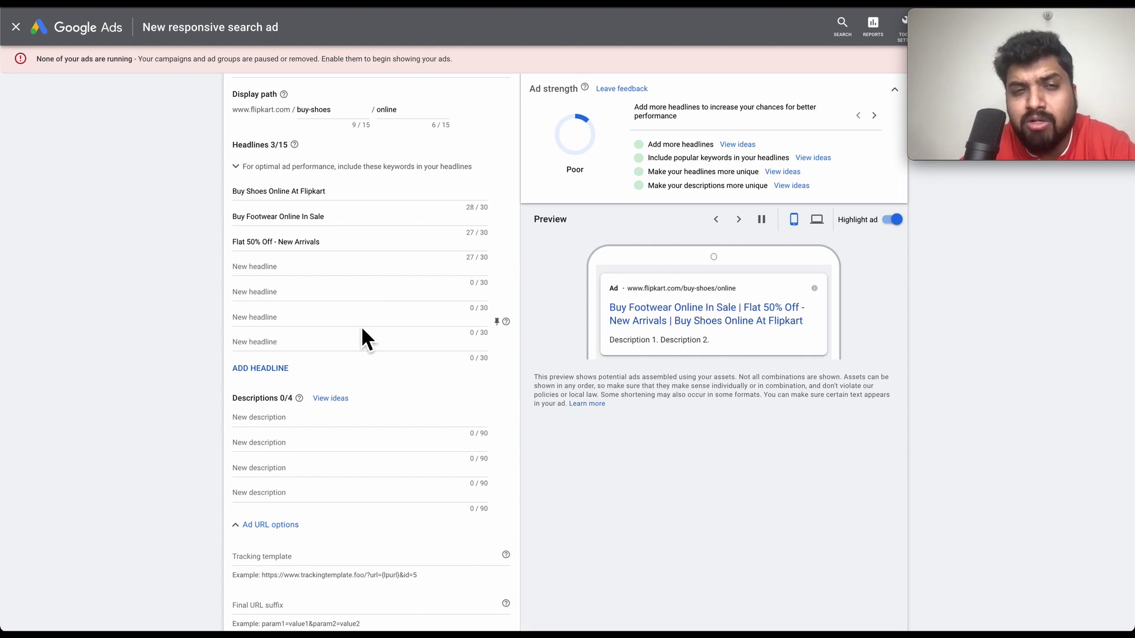
pyautogui.scroll(2, 362, 329)
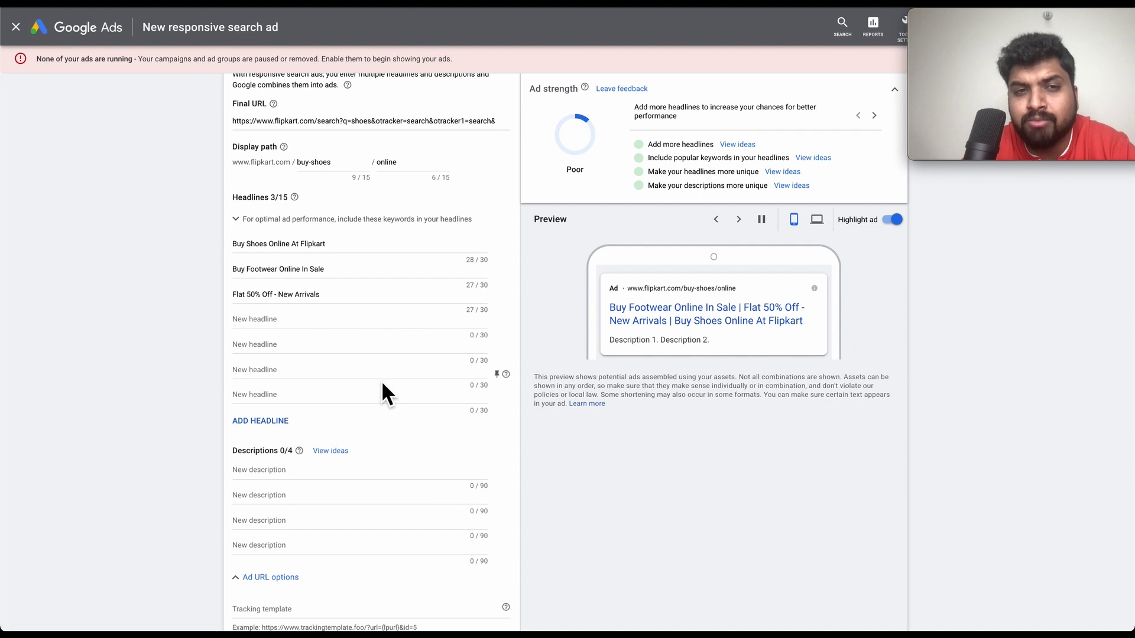
pyautogui.scroll(-1, 382, 384)
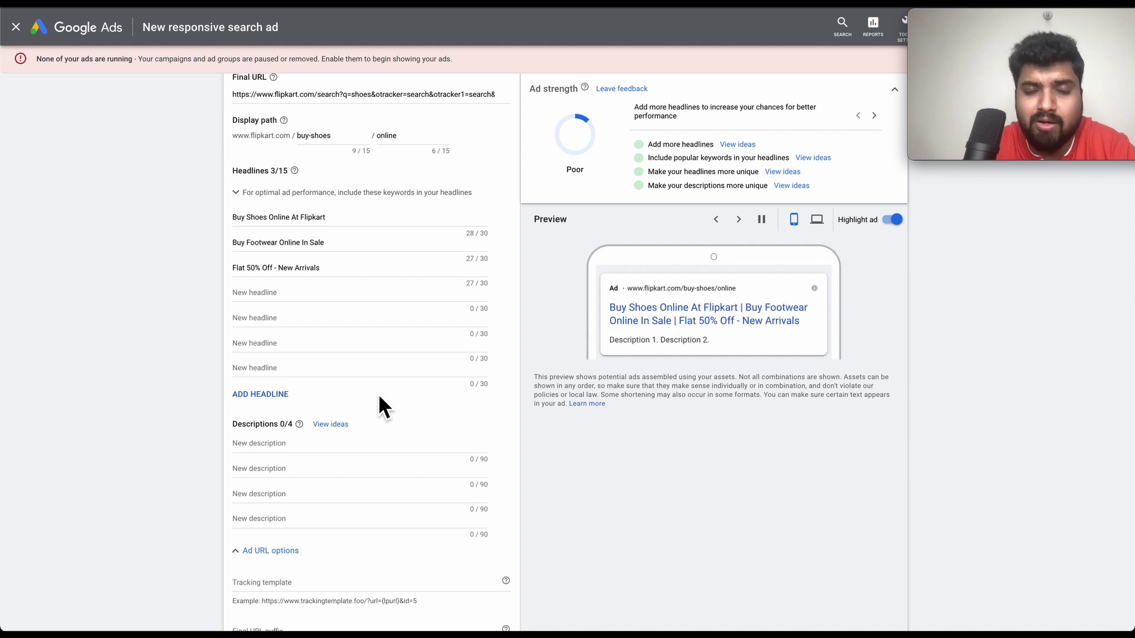
pyautogui.scroll(-1, 379, 397)
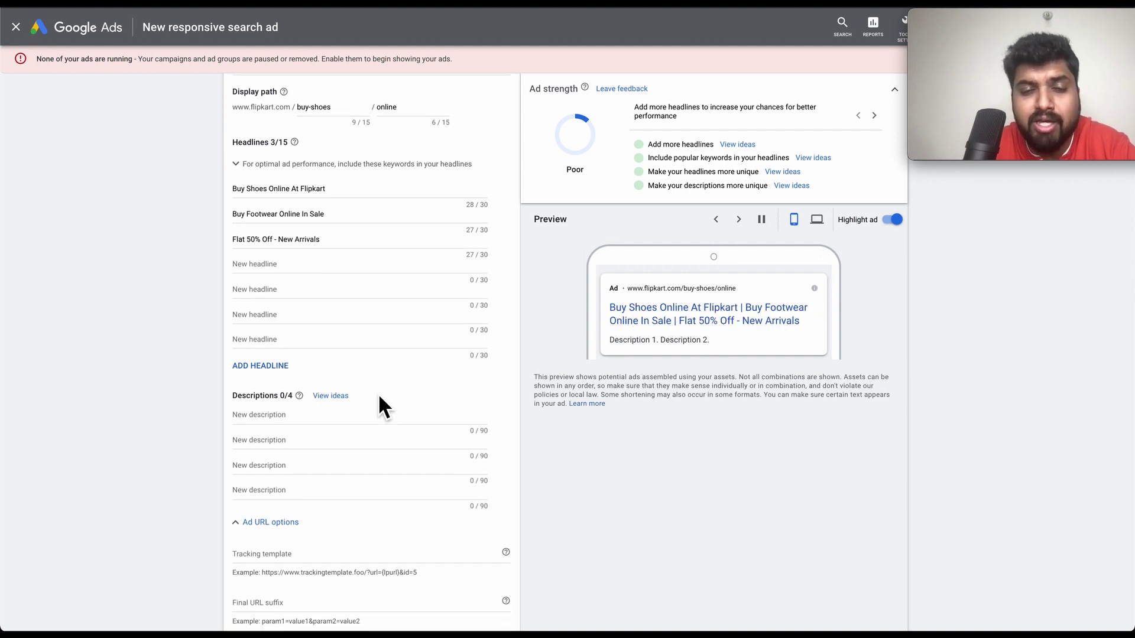